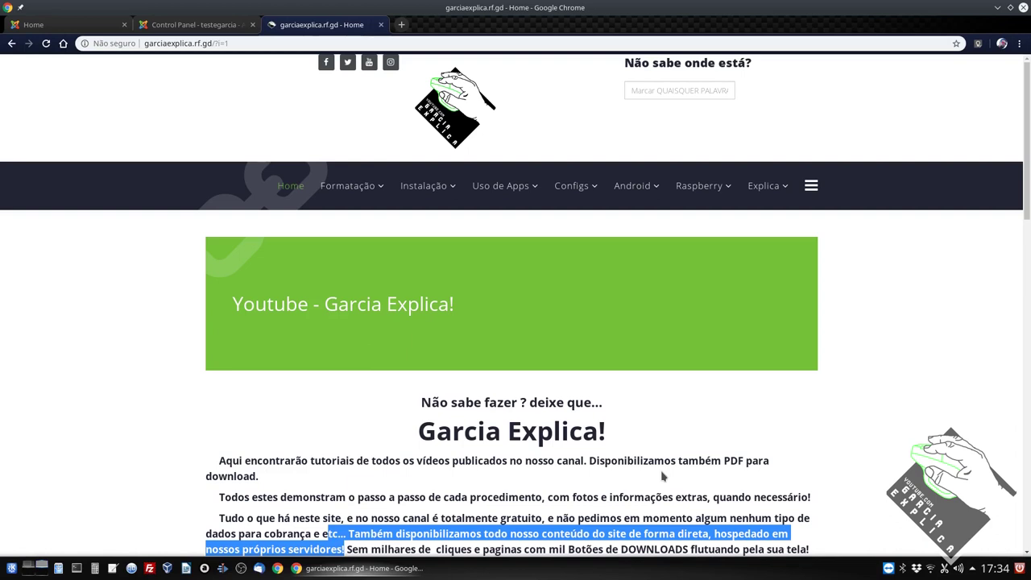
# - Look over the garciaexplica.rf.gd address and home page, and close its tab
pyautogui.click(240, 44)
pyautogui.click(158, 46)
pyautogui.moveTo(225, 42); pyautogui.dragTo(144, 46)
pyautogui.click(212, 40)
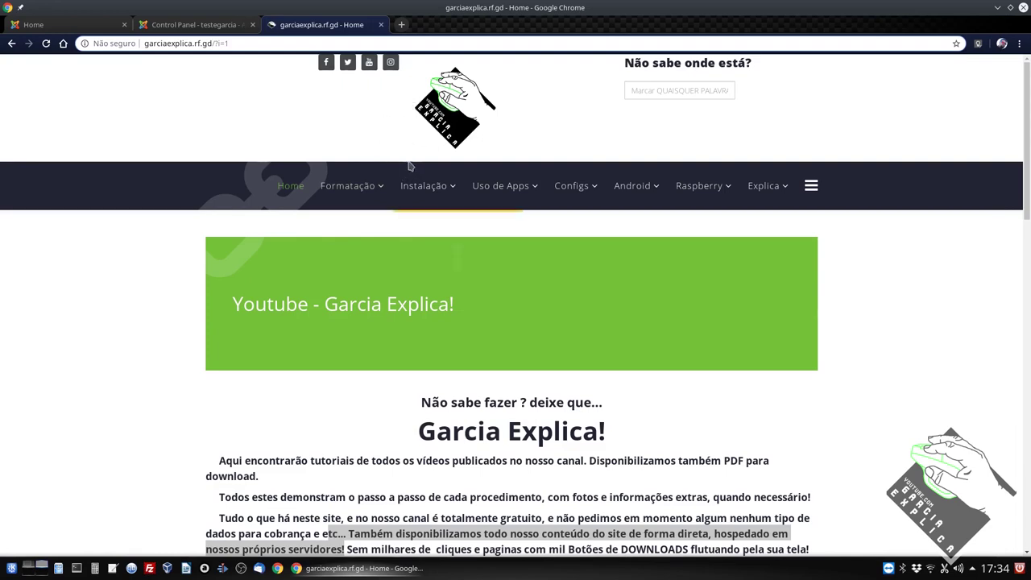
pyautogui.scroll(-3, 380, 270)
pyautogui.scroll(3, 345, 286)
pyautogui.hotkey('ctrl', 'w')
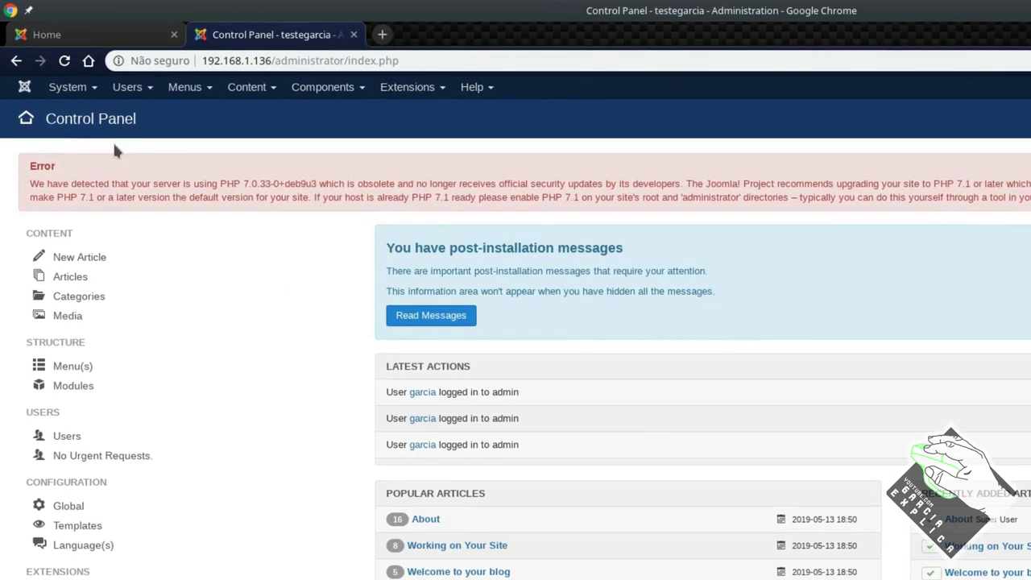
# - Open the site template manager and view the installed templates and their styles
pyautogui.click(126, 87)
pyautogui.click(184, 87)
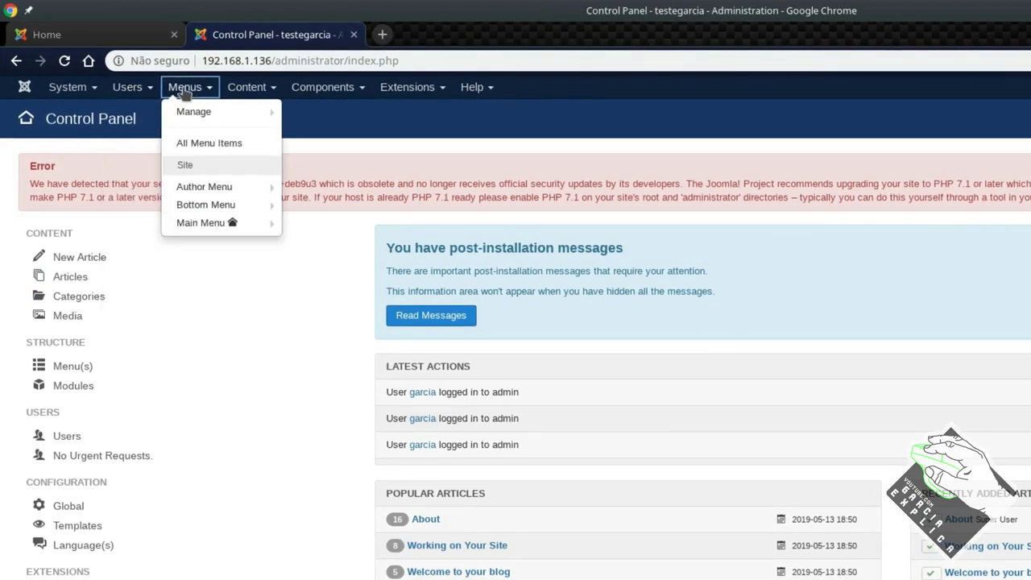
pyautogui.click(407, 87)
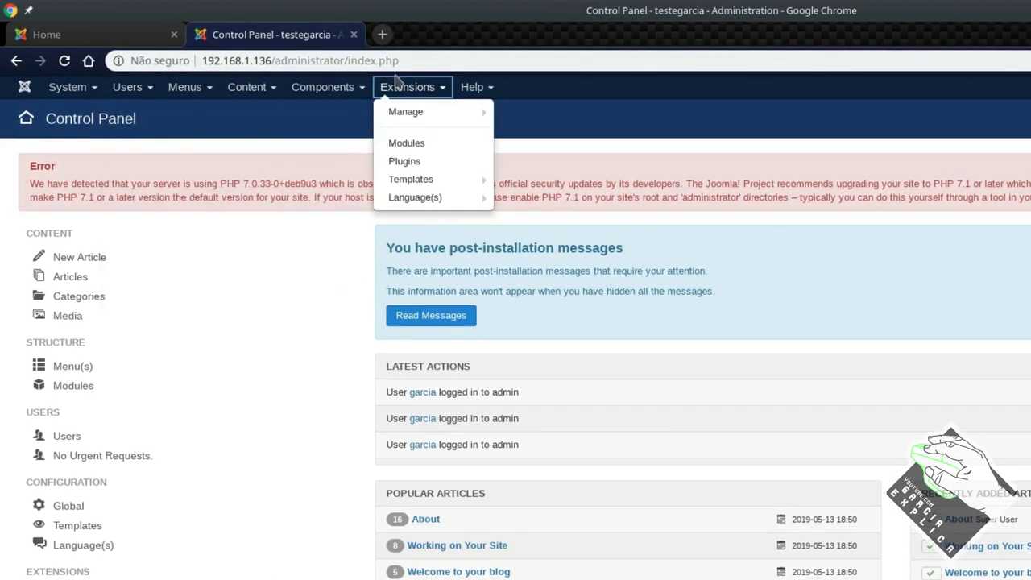
pyautogui.click(405, 180)
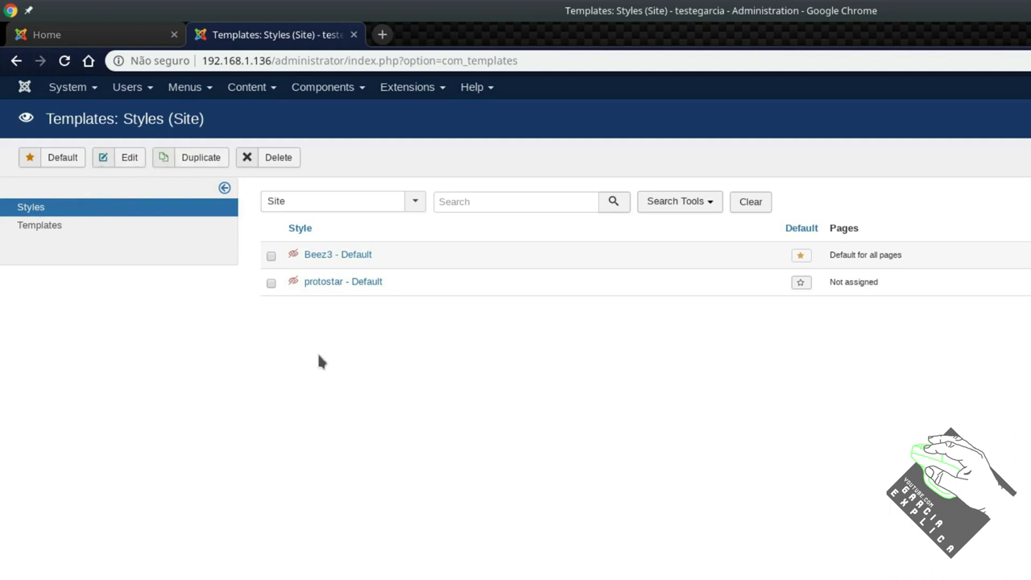
pyautogui.click(46, 228)
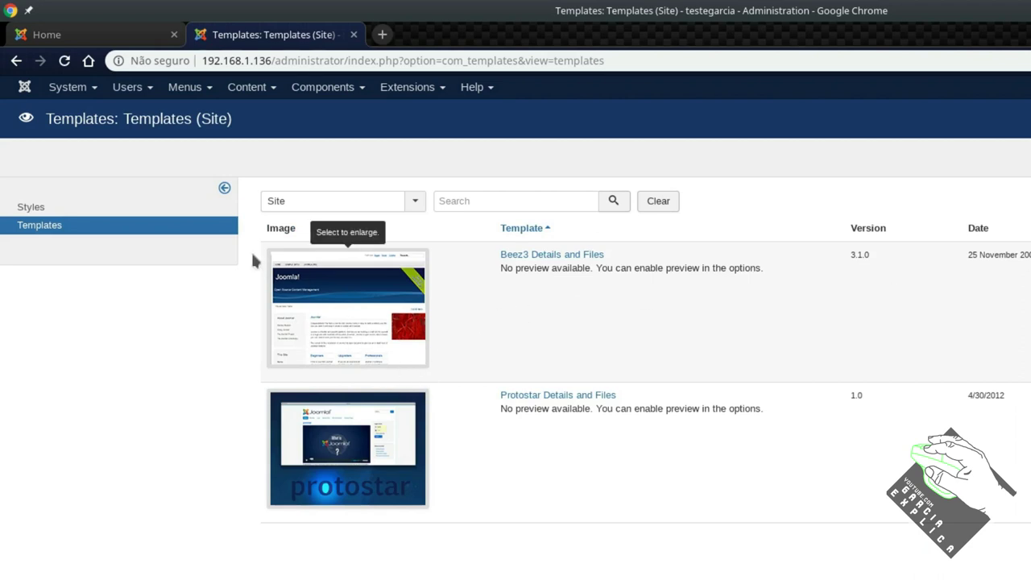
pyautogui.click(36, 207)
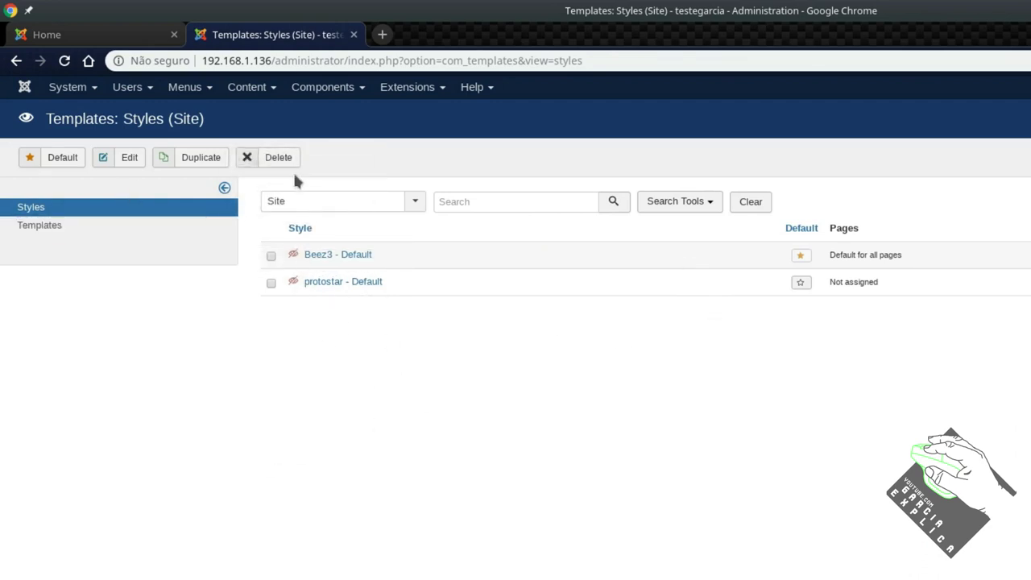
pyautogui.click(186, 91)
pyautogui.moveTo(224, 207)
pyautogui.moveTo(219, 230)
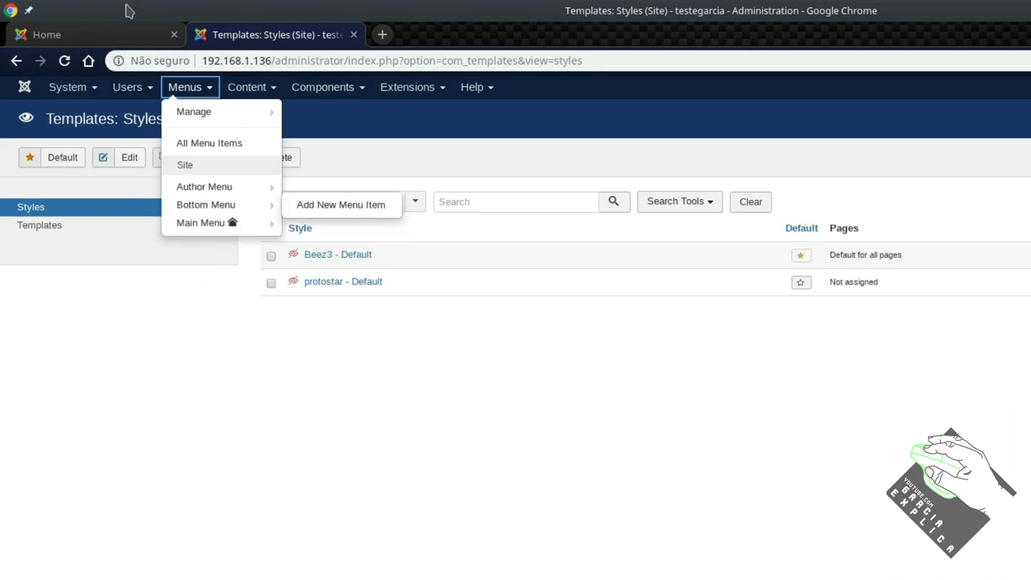
# - Open garciaexplica.rf.gd in a new tab and examine its off-canvas menu
pyautogui.click(382, 33)
pyautogui.click(411, 91)
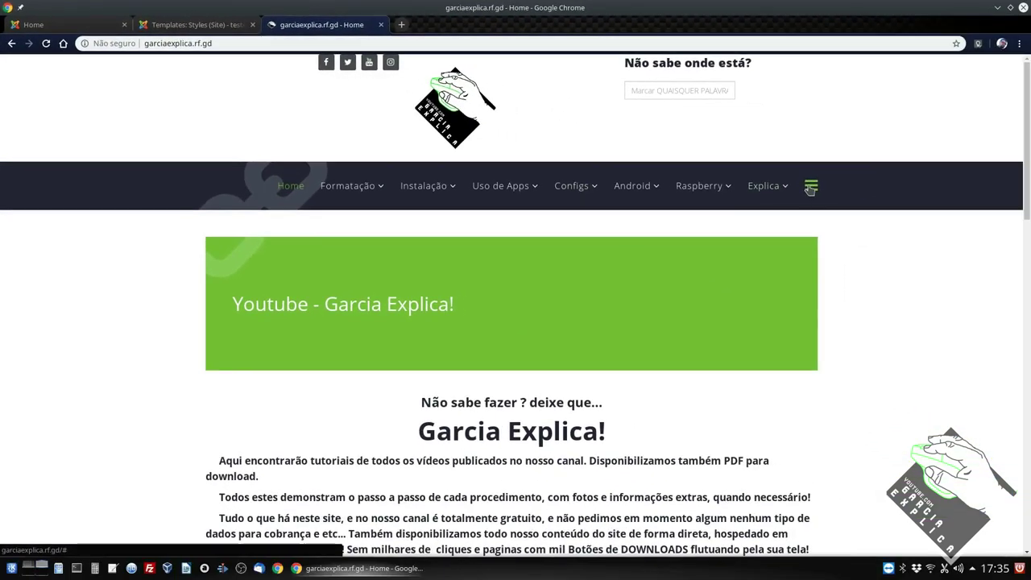
pyautogui.click(1009, 231)
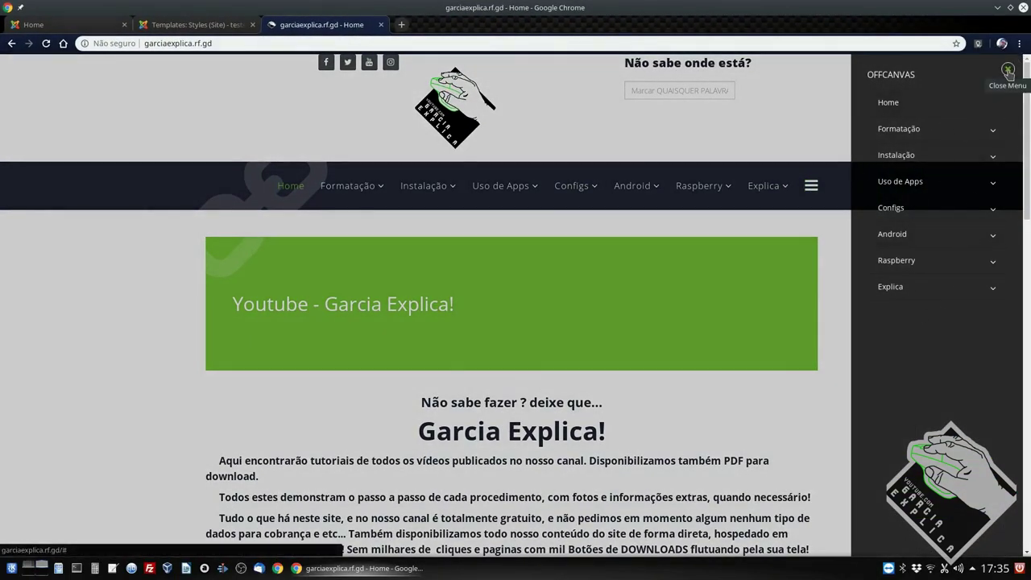
pyautogui.click(264, 193)
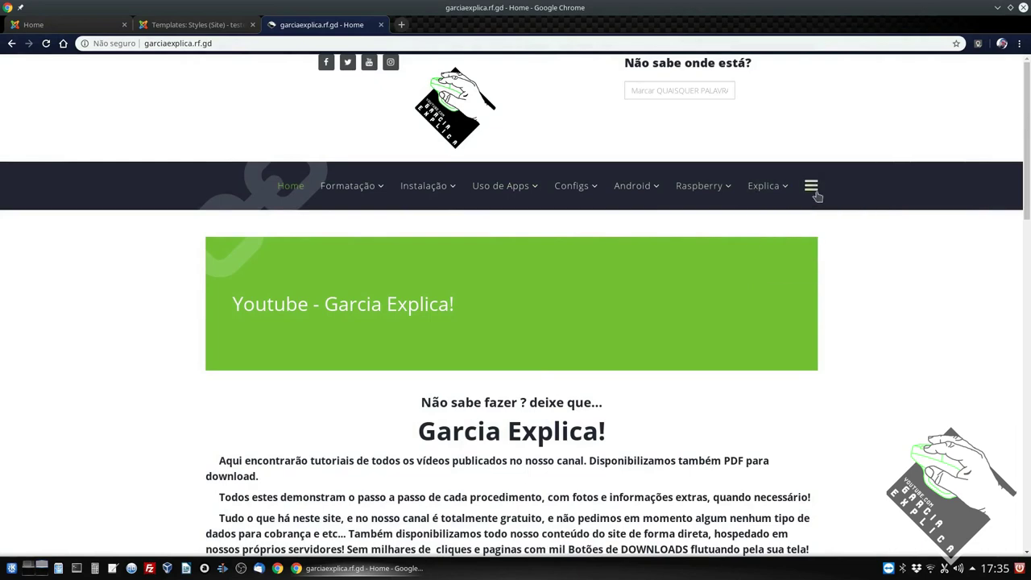
pyautogui.click(811, 185)
pyautogui.click(122, 263)
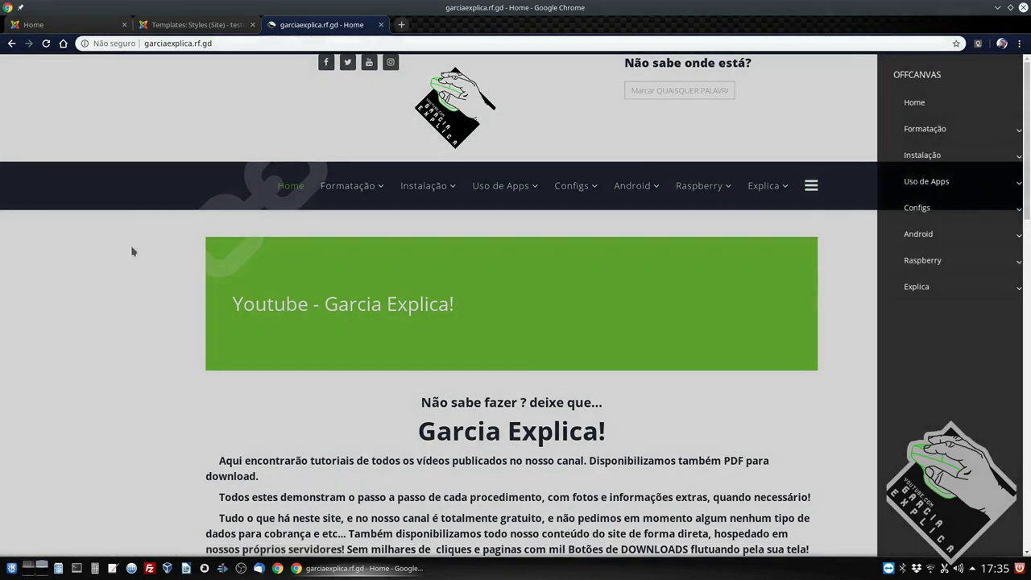
# - List the Main Menu items in the Joomla administration and open the Home item for editing in a new tab
pyautogui.click(202, 28)
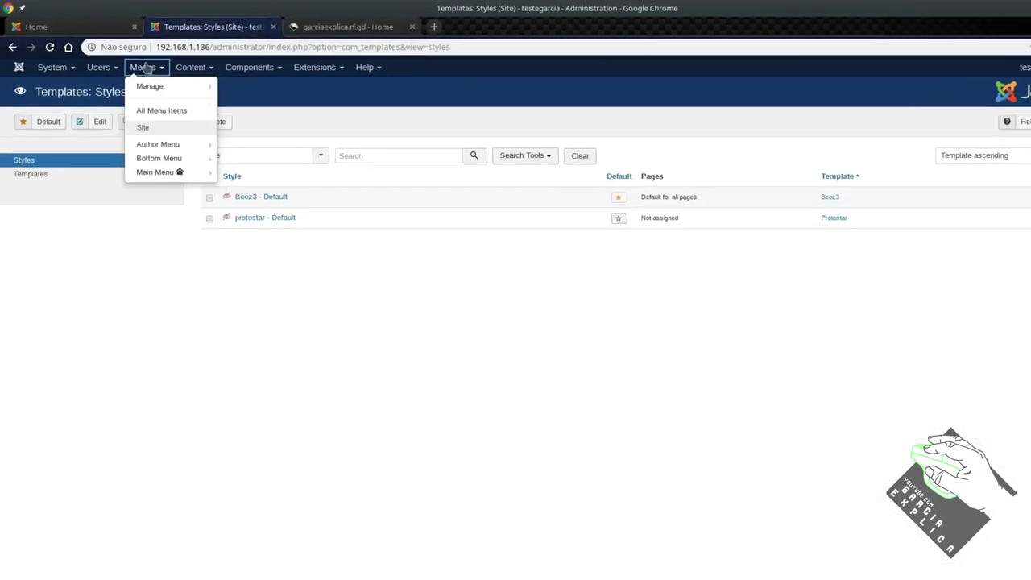
pyautogui.click(146, 162)
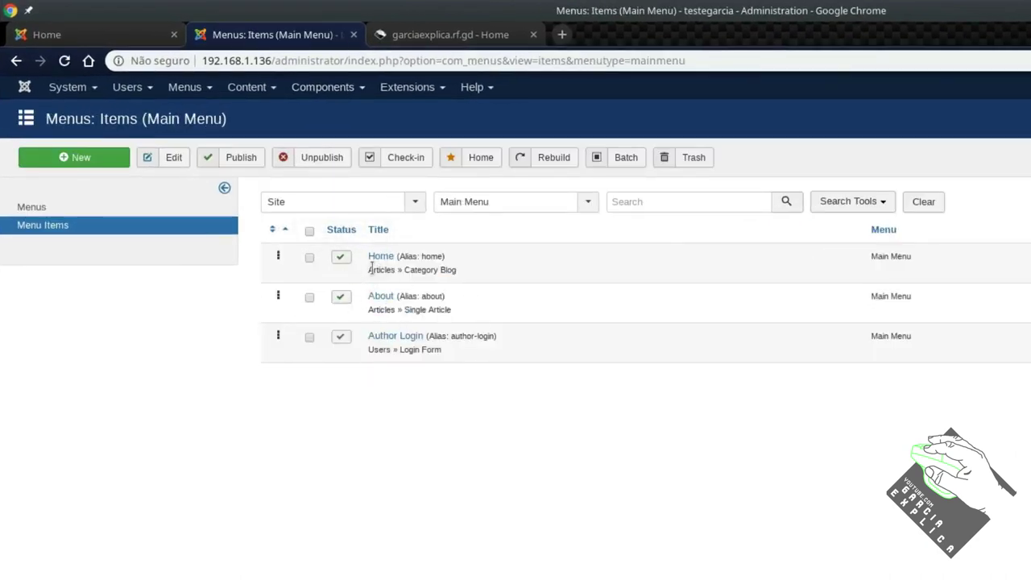
pyautogui.middleClick(381, 256)
pyautogui.click(425, 37)
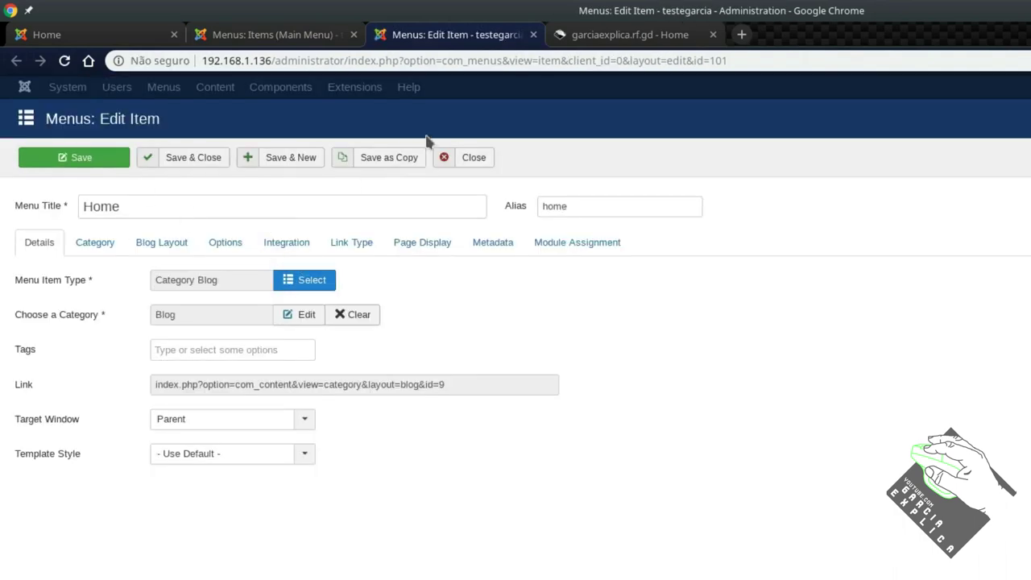
# - Save a copy of the Home menu item with the title Home2 and alias home2, and close the editor
pyautogui.click(289, 203)
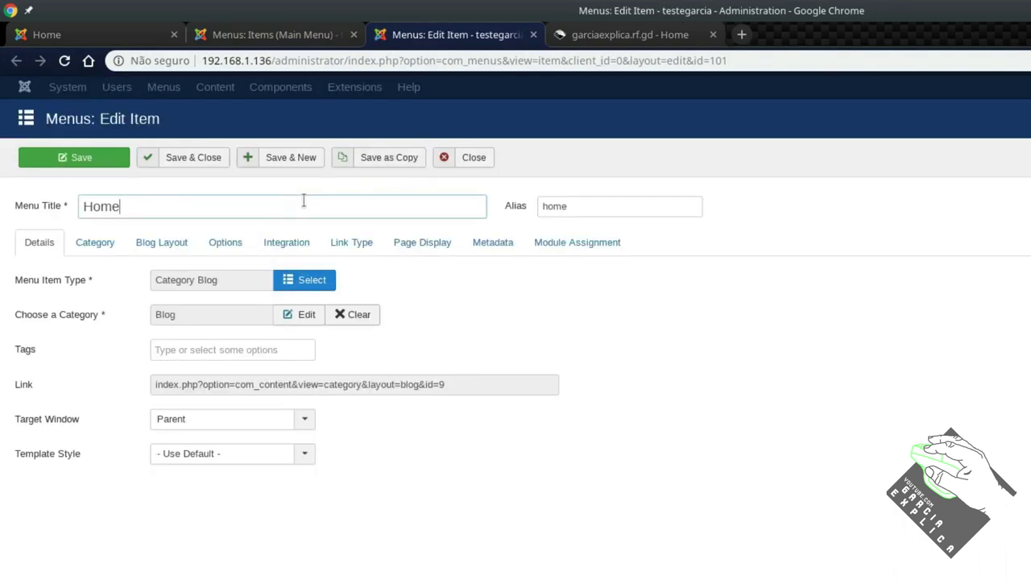
pyautogui.write('2')
pyautogui.click(579, 209)
pyautogui.write('2')
pyautogui.click(391, 159)
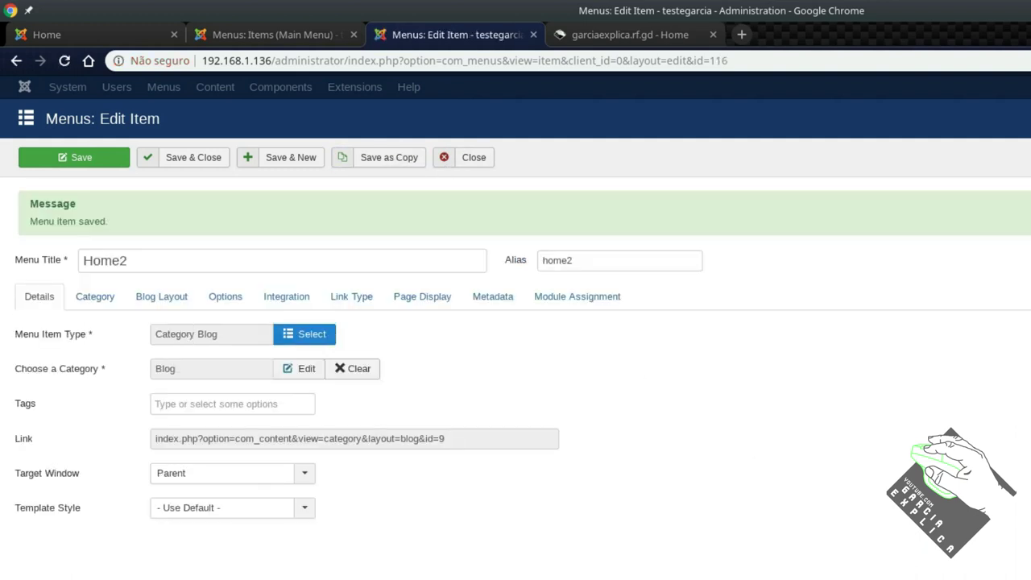
pyautogui.click(193, 158)
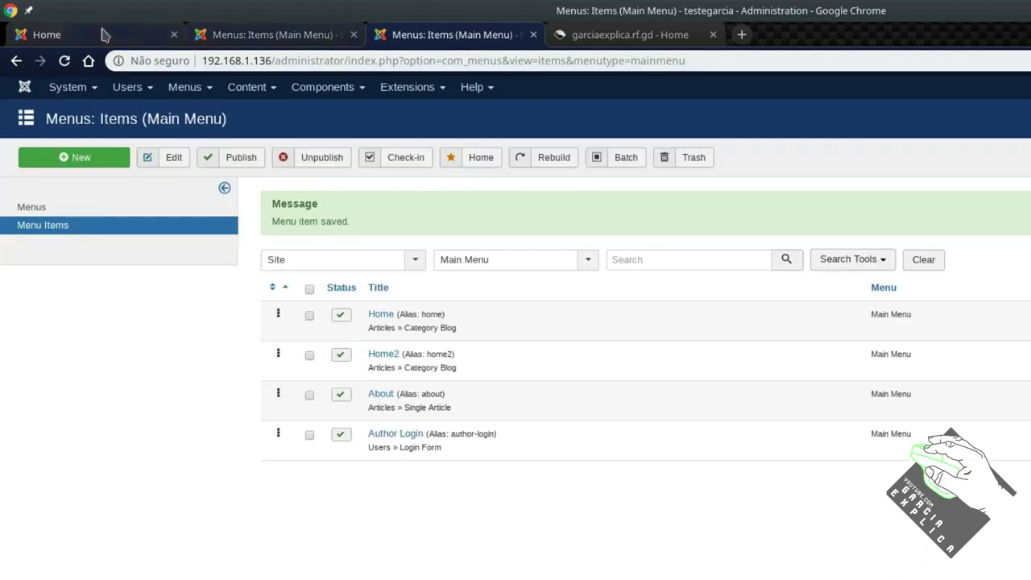
# - Reload the site's front page and the menu item list to check for Home2, and close the duplicate administration tab
pyautogui.click(103, 36)
pyautogui.press('F5')
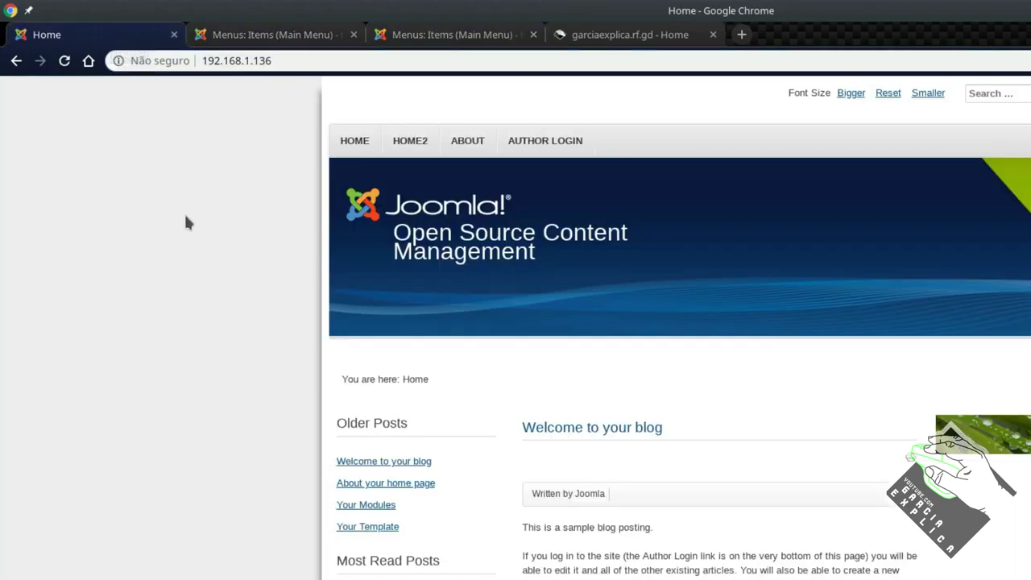
pyautogui.click(278, 36)
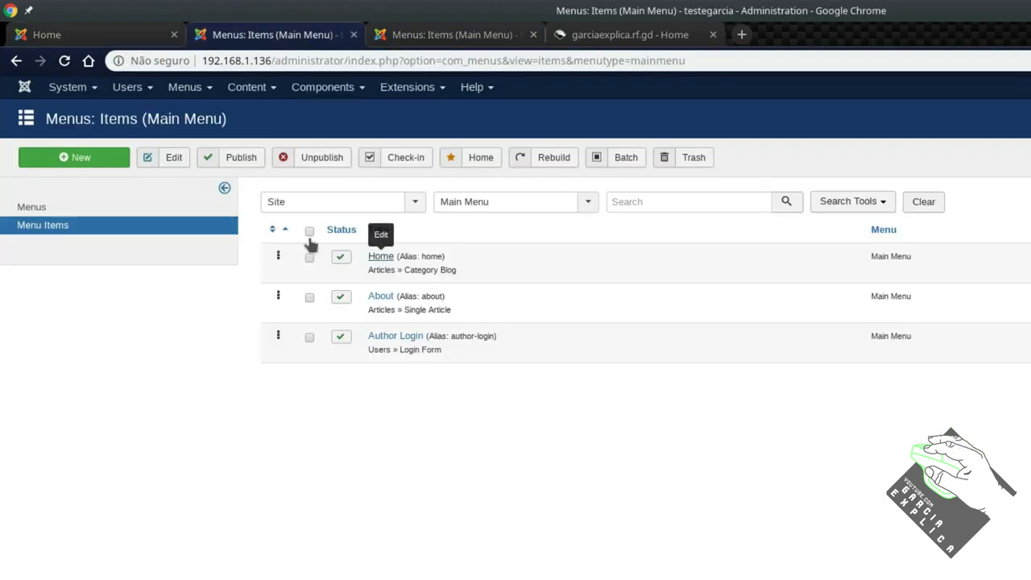
pyautogui.press('F5')
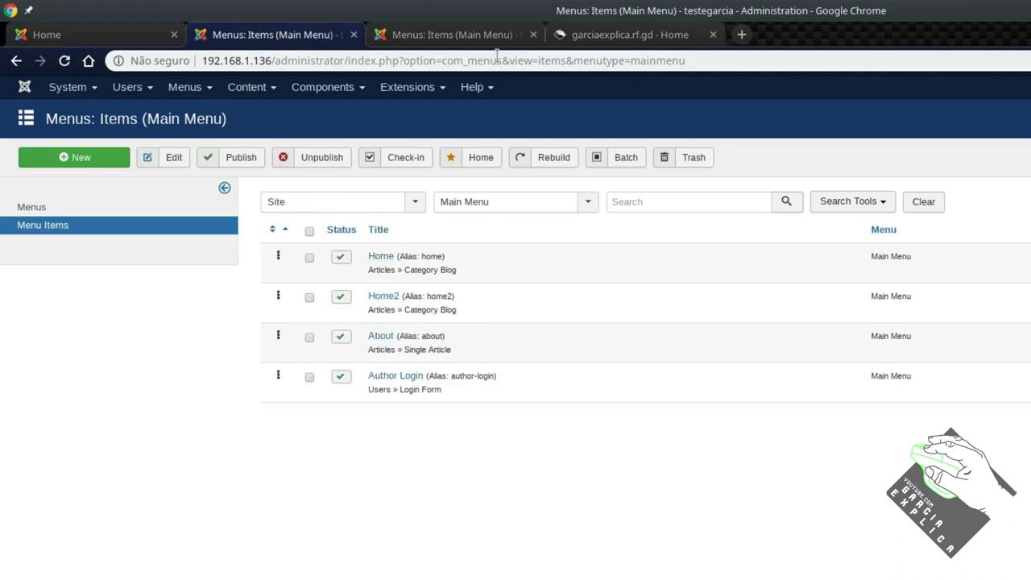
pyautogui.click(534, 35)
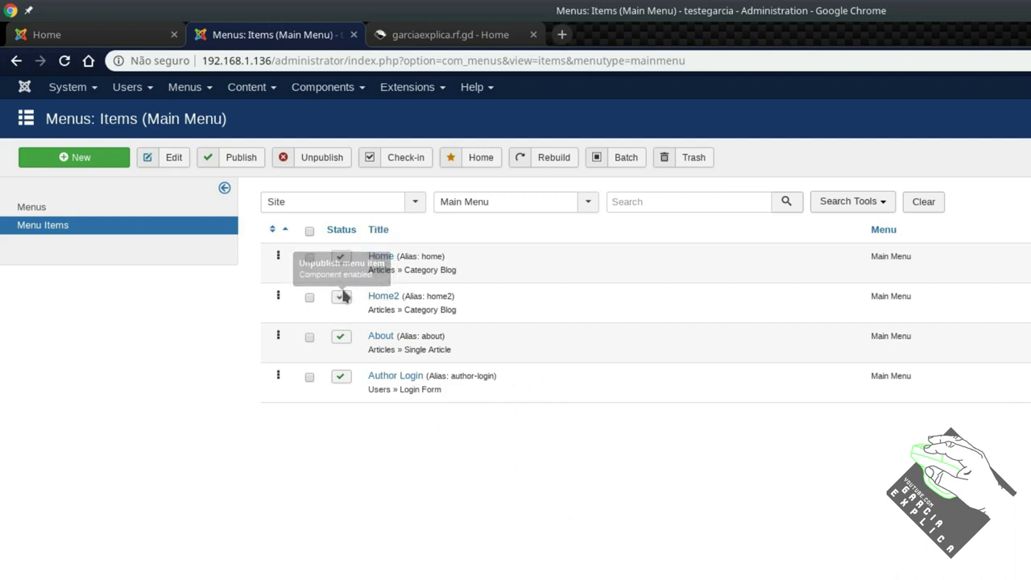
pyautogui.moveTo(456, 296); pyautogui.dragTo(418, 300)
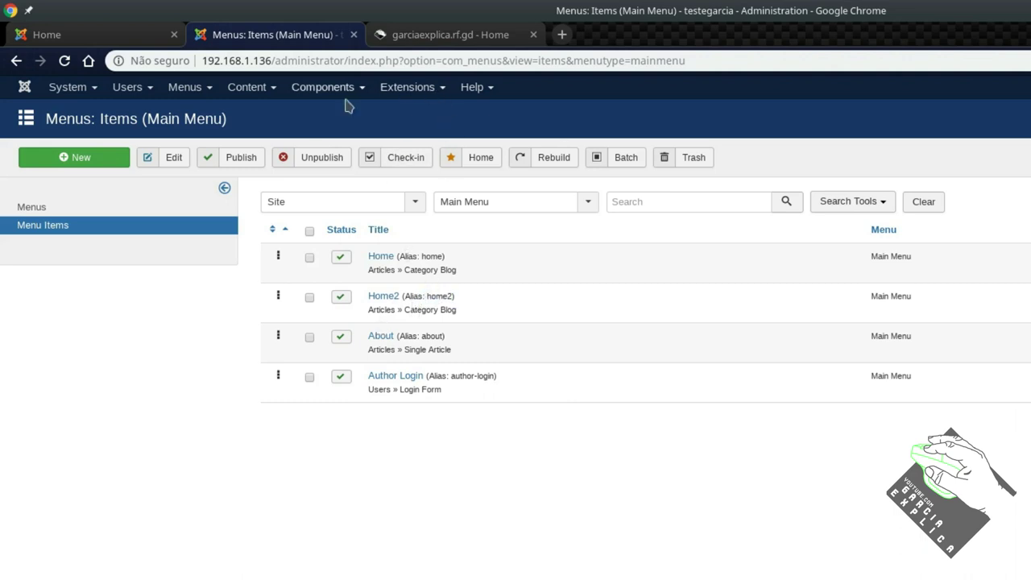
# - Open the article list in the administration and glance at the site's front page while it loads
pyautogui.click(258, 87)
pyautogui.click(282, 128)
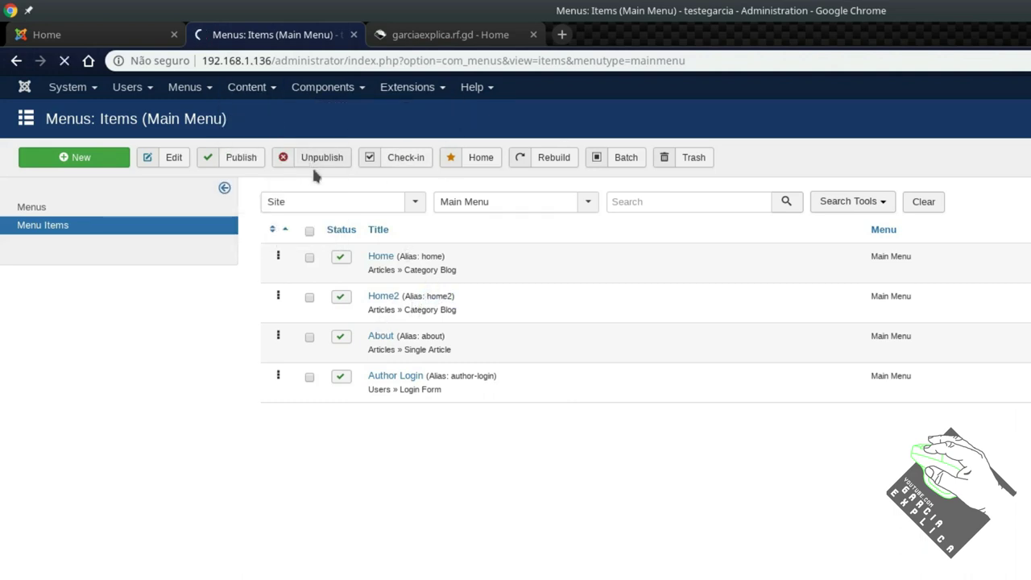
pyautogui.hotkey('ctrl', 'pageup')
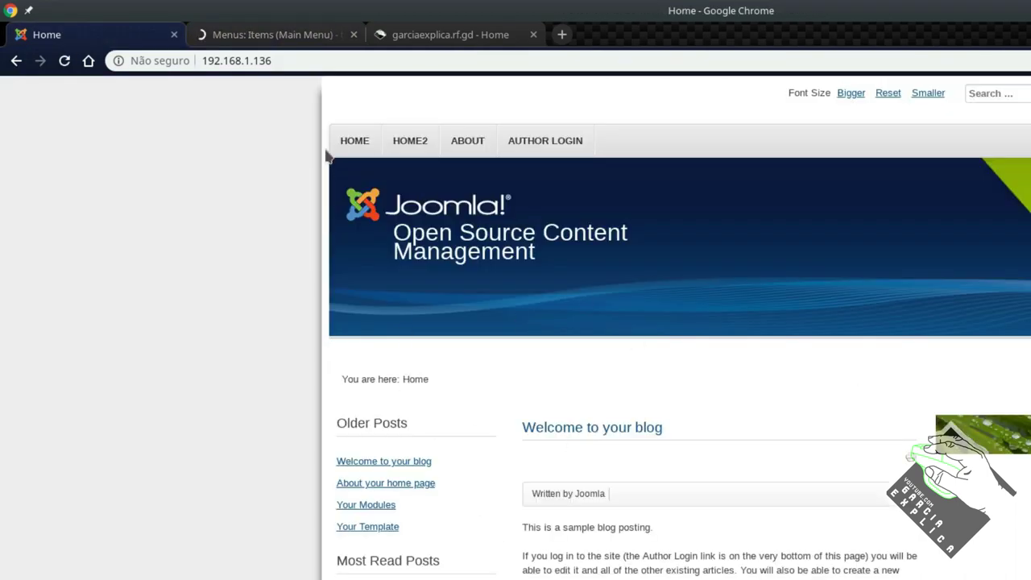
# - Open the Home menu item in a new tab, review its Category, Blog Layout, Options and Integration settings, and close it without saving
pyautogui.click(274, 35)
pyautogui.middleClick(381, 256)
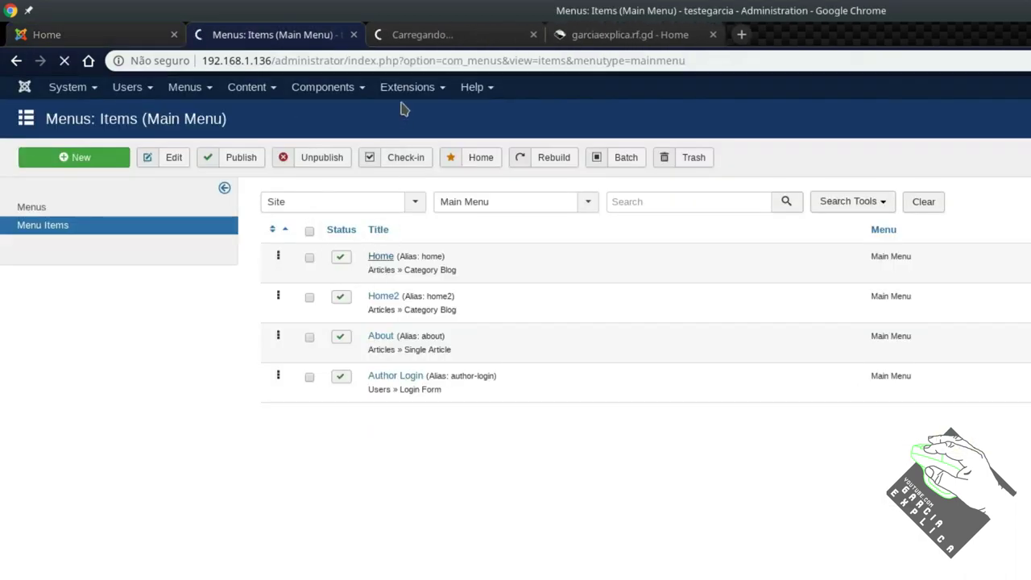
pyautogui.click(425, 37)
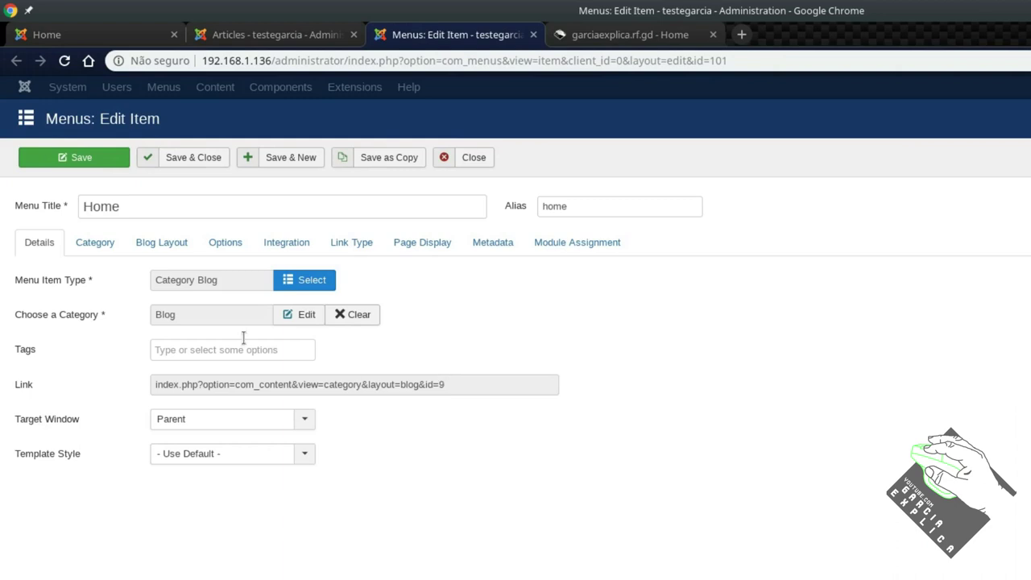
pyautogui.click(113, 251)
pyautogui.click(157, 247)
pyautogui.click(211, 244)
pyautogui.click(272, 244)
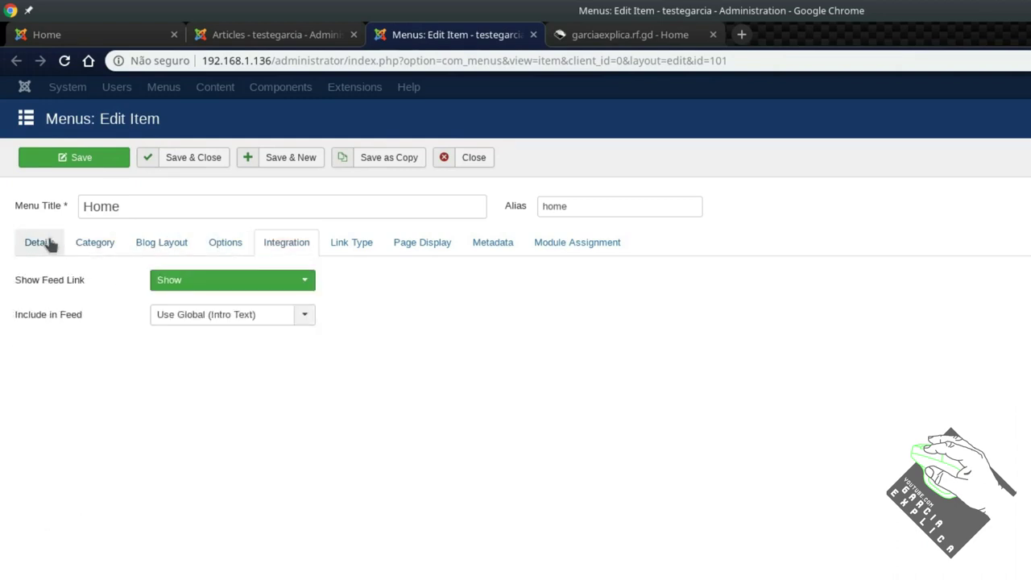
pyautogui.click(46, 243)
pyautogui.click(457, 159)
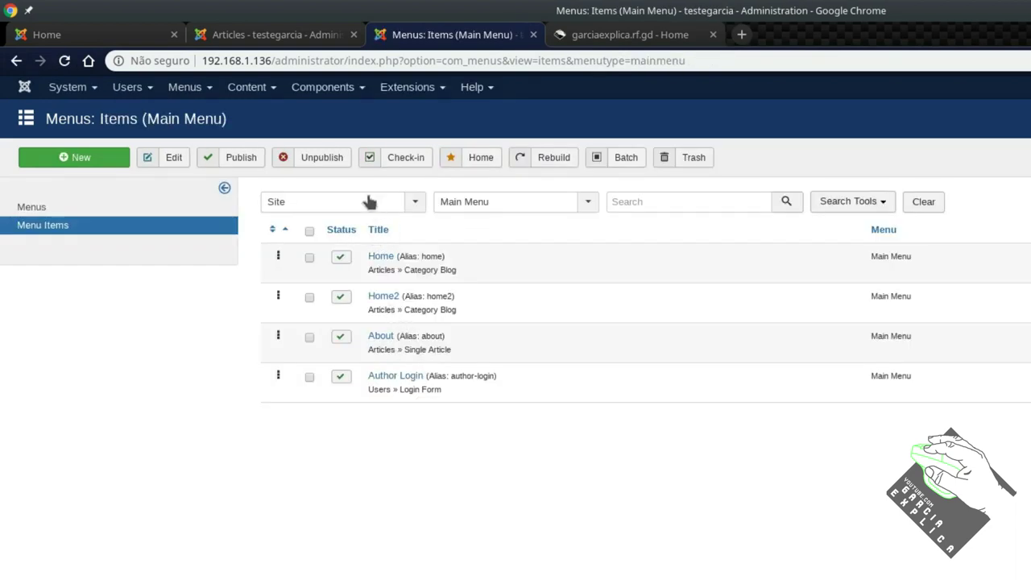
pyautogui.click(534, 35)
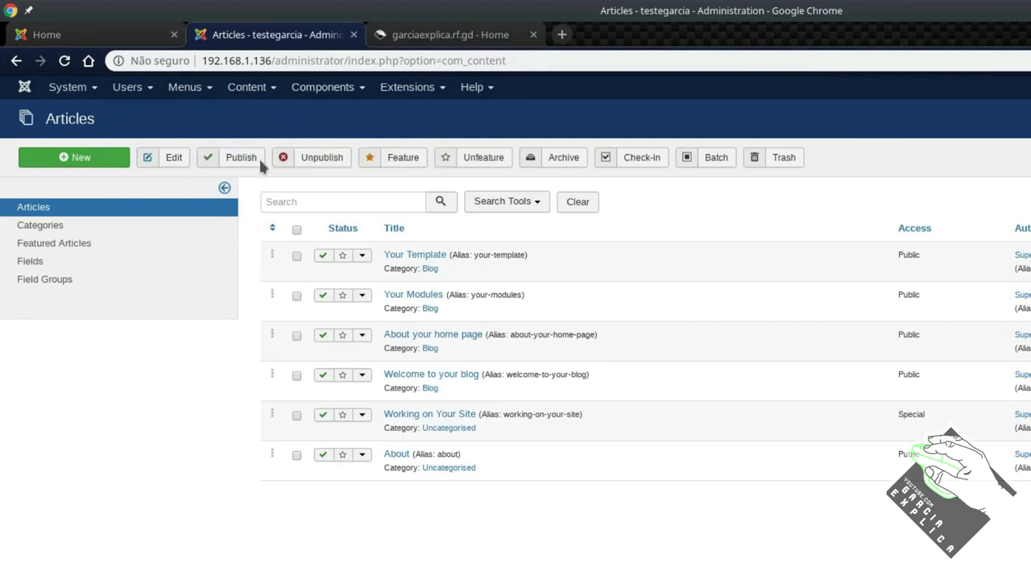
# - Open the Your Template article from the article list for editing in a new tab
pyautogui.click(247, 87)
pyautogui.click(246, 109)
pyautogui.middleClick(414, 255)
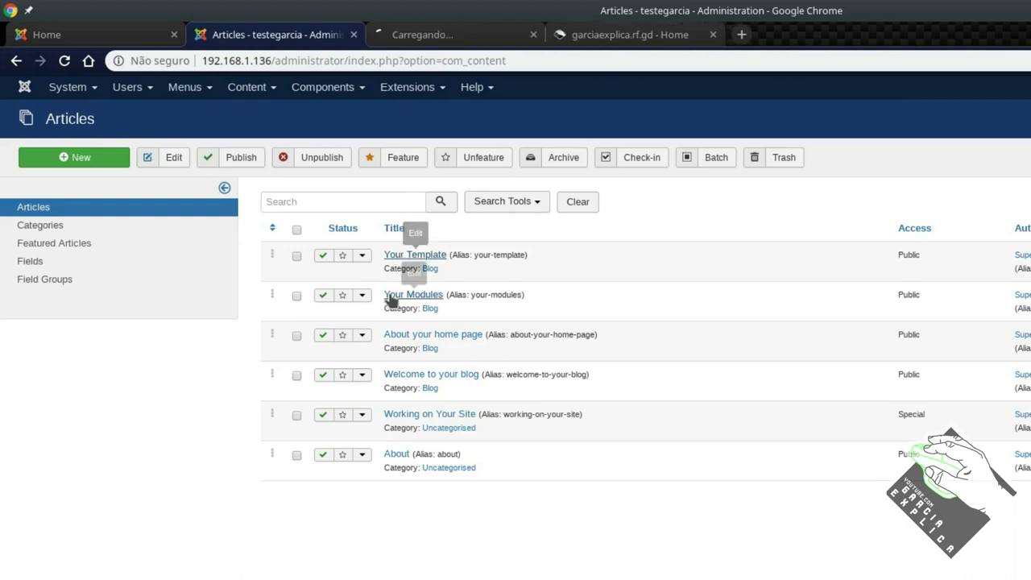
pyautogui.click(431, 36)
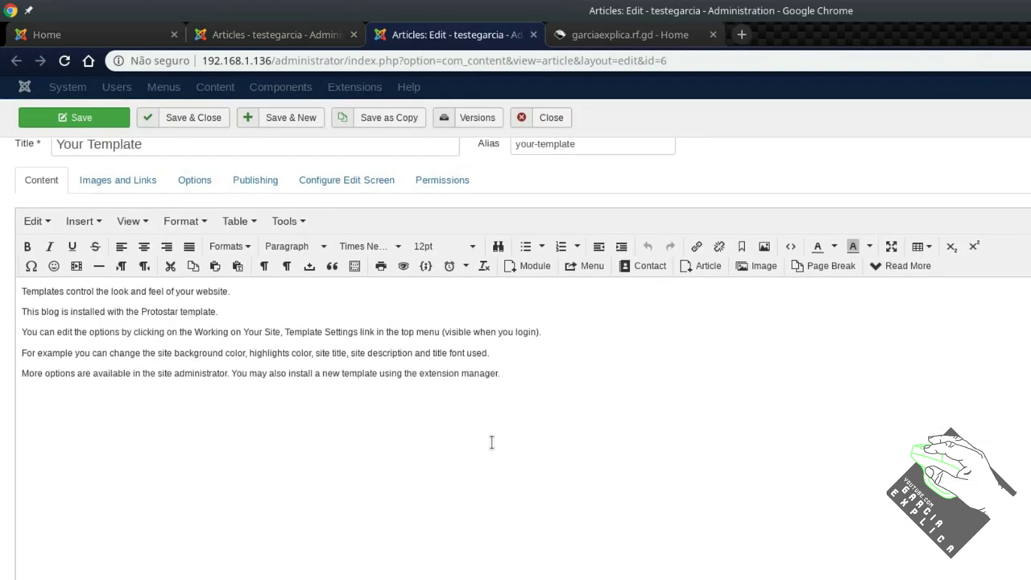
# - Highlight the Your Template article's body text and return to the site's front page
pyautogui.click(494, 438)
pyautogui.hotkey('ctrl', 'a')
pyautogui.click(345, 481)
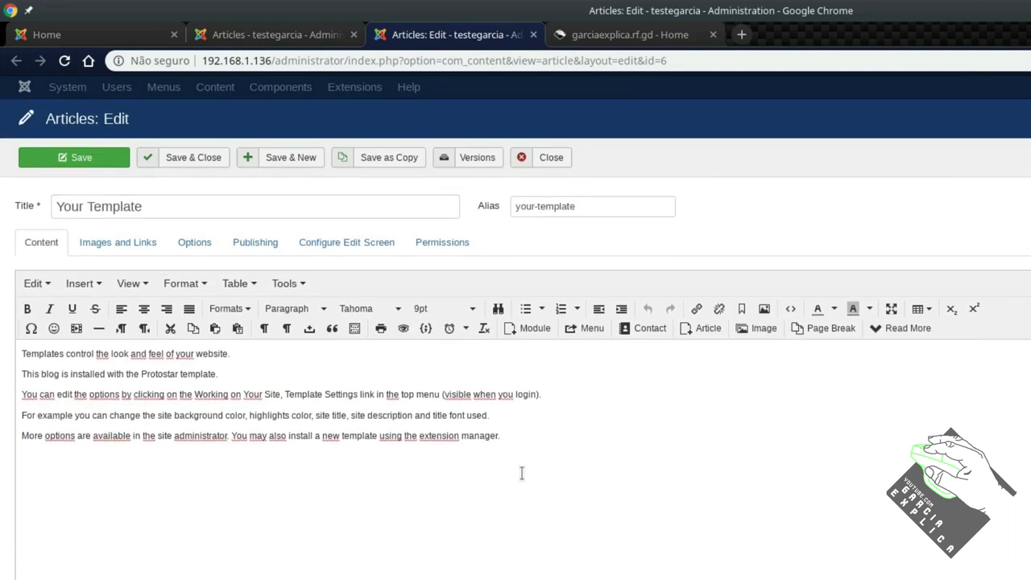
pyautogui.moveTo(522, 473); pyautogui.dragTo(37, 372)
pyautogui.hotkey('ctrl', 'pageup')
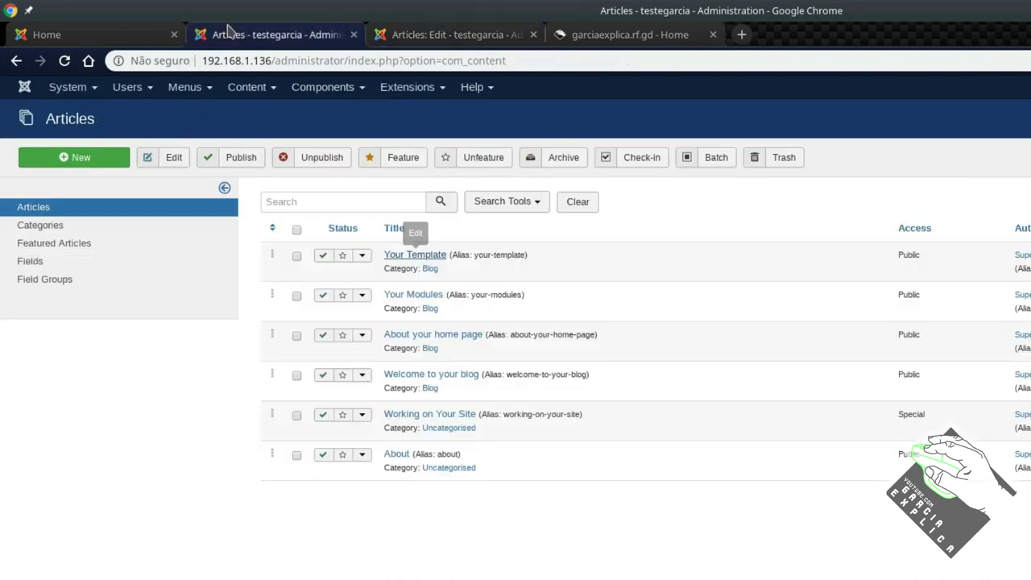
pyautogui.click(102, 36)
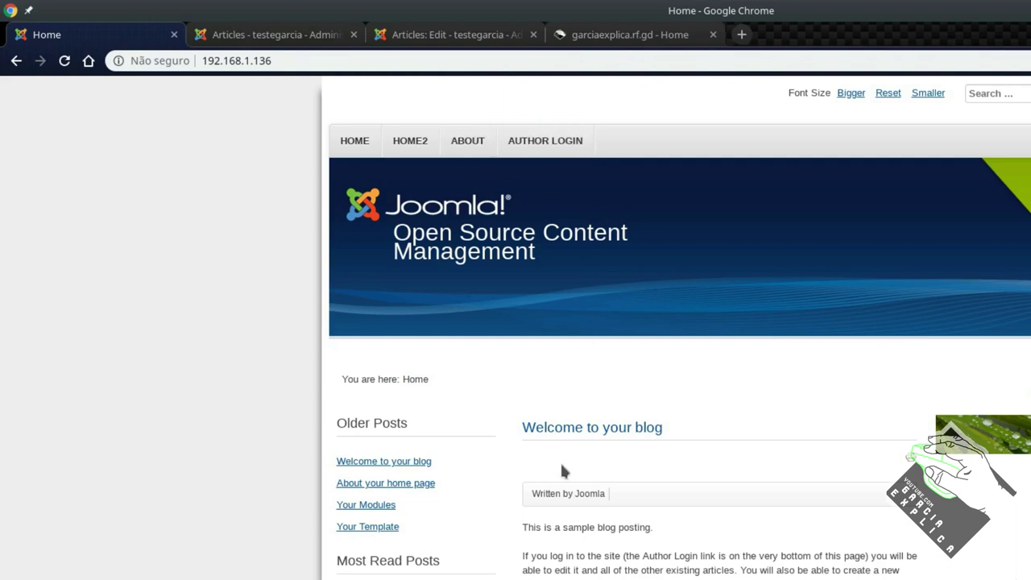
# - Open the Your Template article on the public site, then return to its editor in the administration
pyautogui.scroll(-3, 554, 473)
pyautogui.click(372, 367)
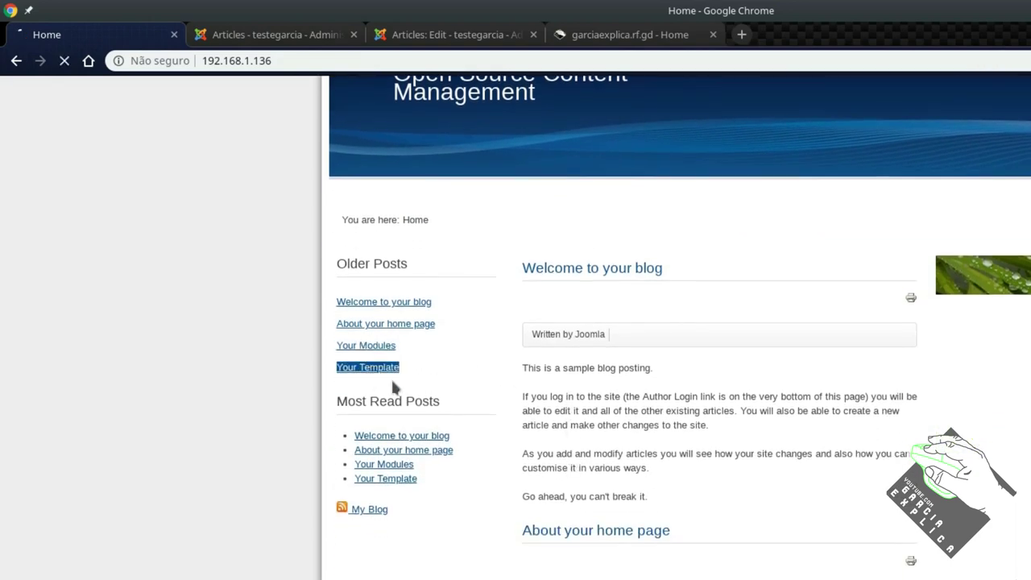
pyautogui.click(415, 34)
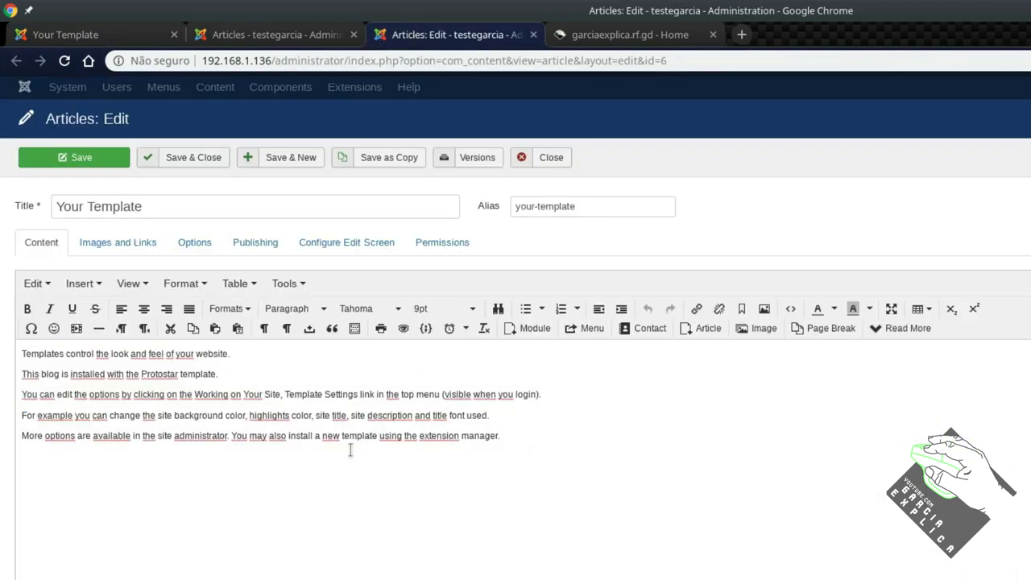
# - Duplicate the Your Template article's body text twice below the original and save the article
pyautogui.hotkey('ctrl', 'a')
pyautogui.press('Right')
pyautogui.hotkey('ctrl', 'v')
pyautogui.hotkey('ctrl', 'v')
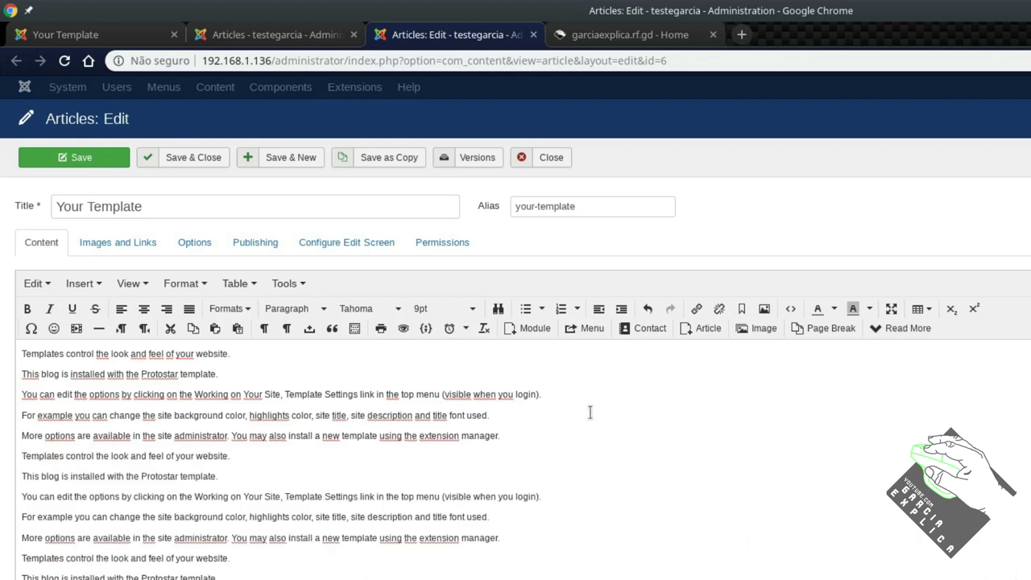
pyautogui.click(113, 158)
# - Reload the Your Template page on the public site and review the article's lengthened text
pyautogui.click(141, 26)
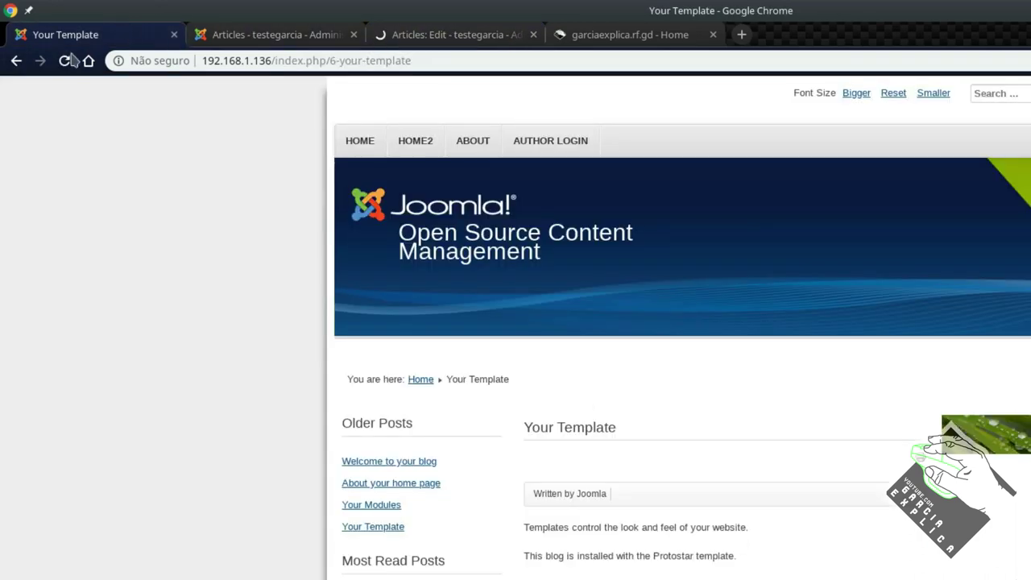
pyautogui.click(64, 61)
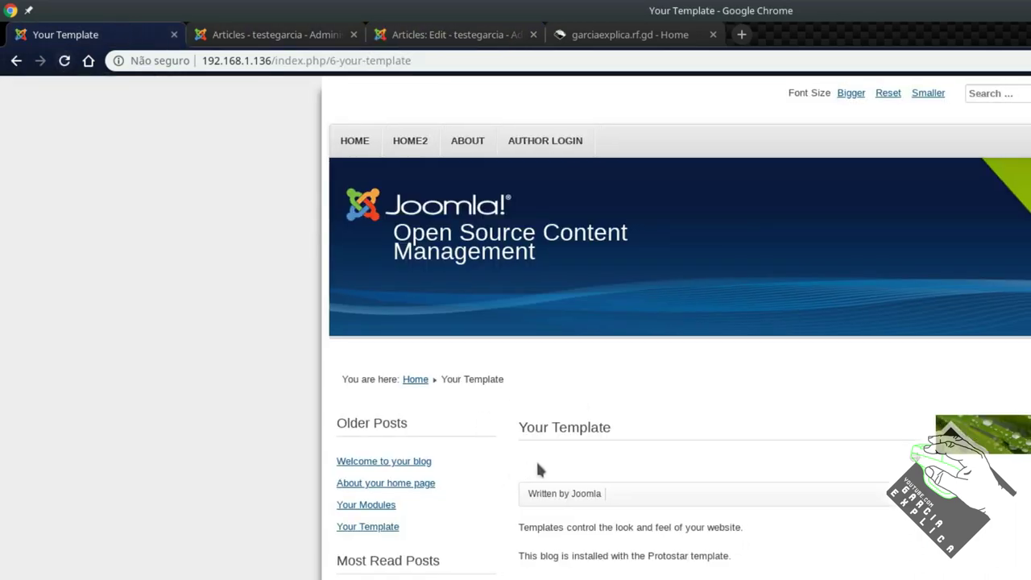
pyautogui.scroll(-4, 538, 460)
pyautogui.scroll(4, 527, 430)
# - Open the Home2 item of the Main Menu for editing
pyautogui.click(303, 36)
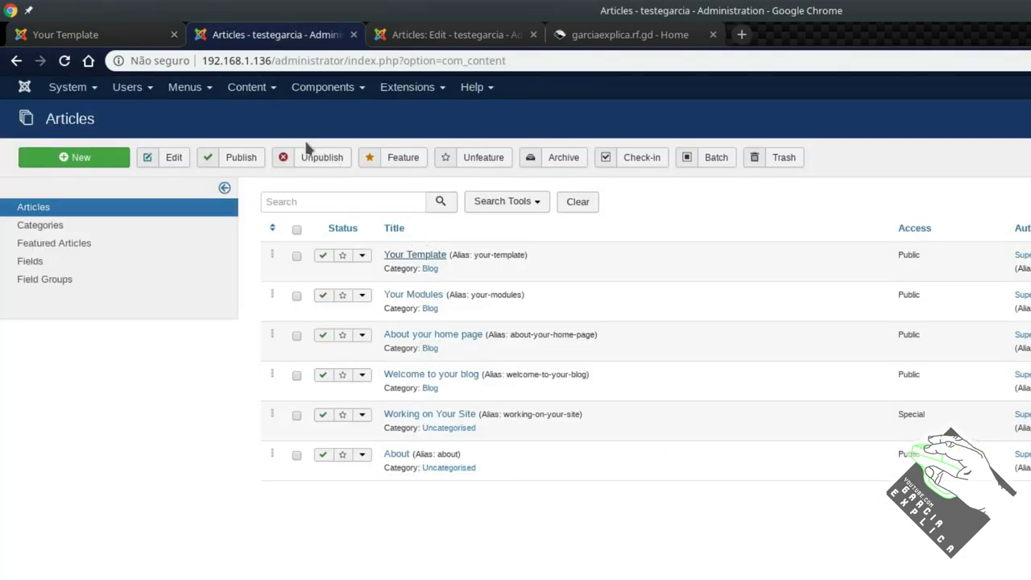
pyautogui.click(198, 89)
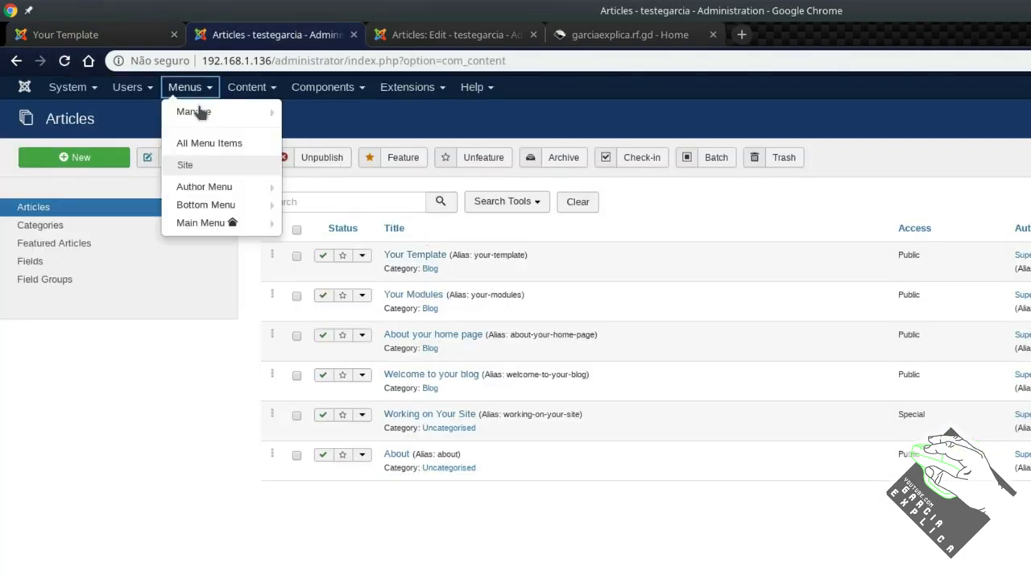
pyautogui.click(187, 223)
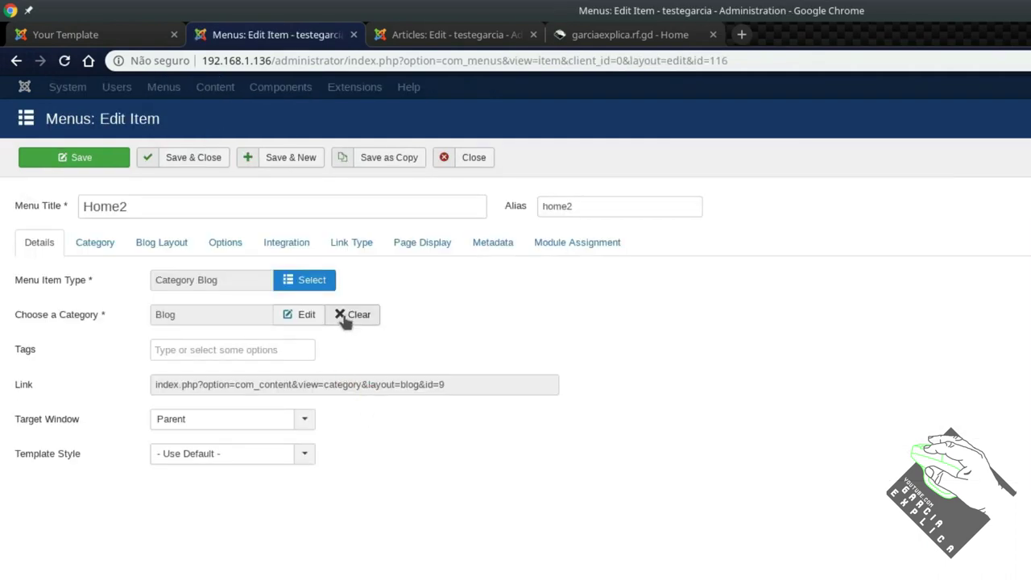
# - Clear the Home2 menu item's category and choose the Blog category again
pyautogui.click(345, 315)
pyautogui.click(295, 315)
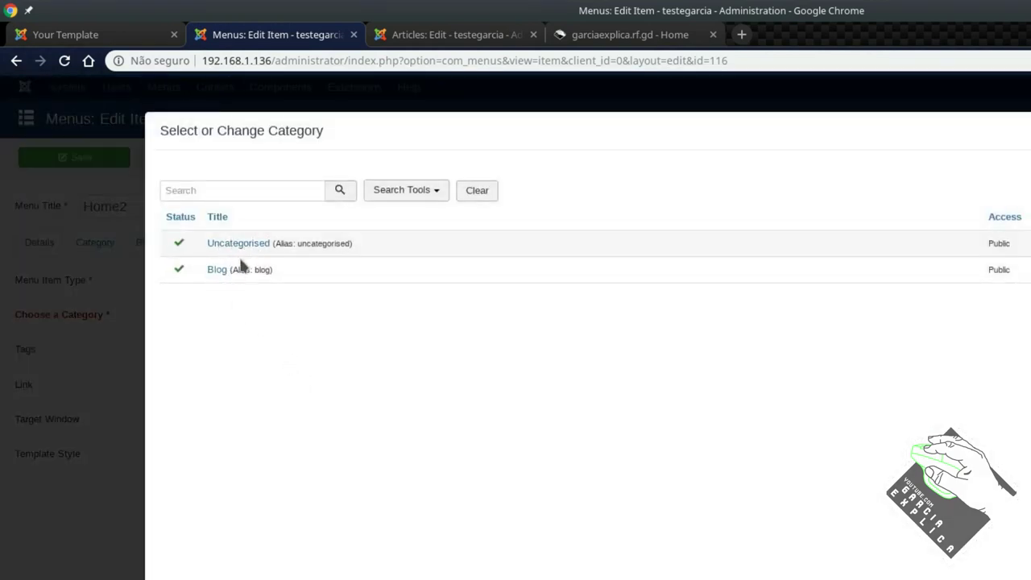
pyautogui.click(217, 269)
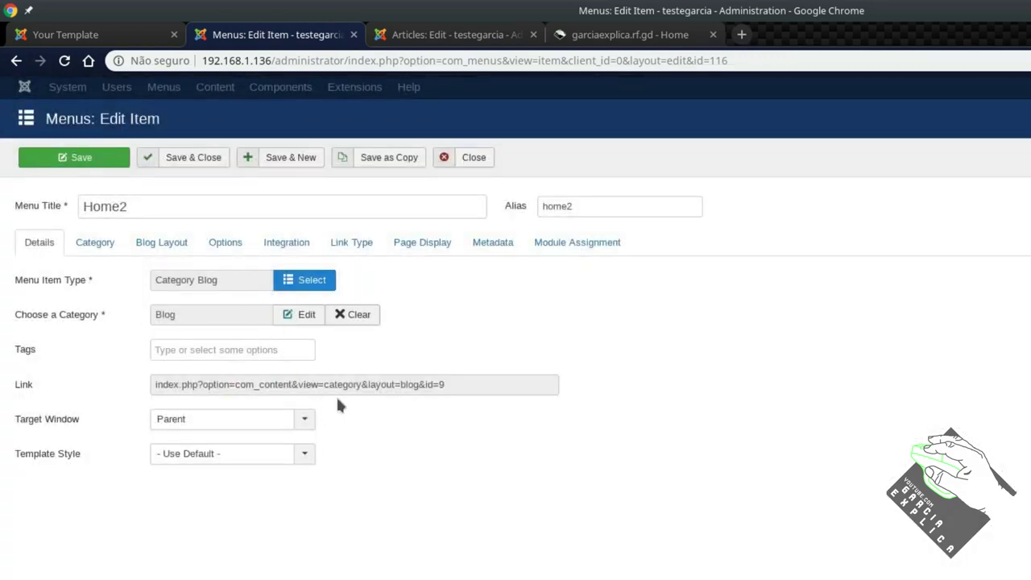
# - Discard the Home2 menu item by closing its tab unsaved, and close the Your Template article editor
pyautogui.doubleClick(125, 207)
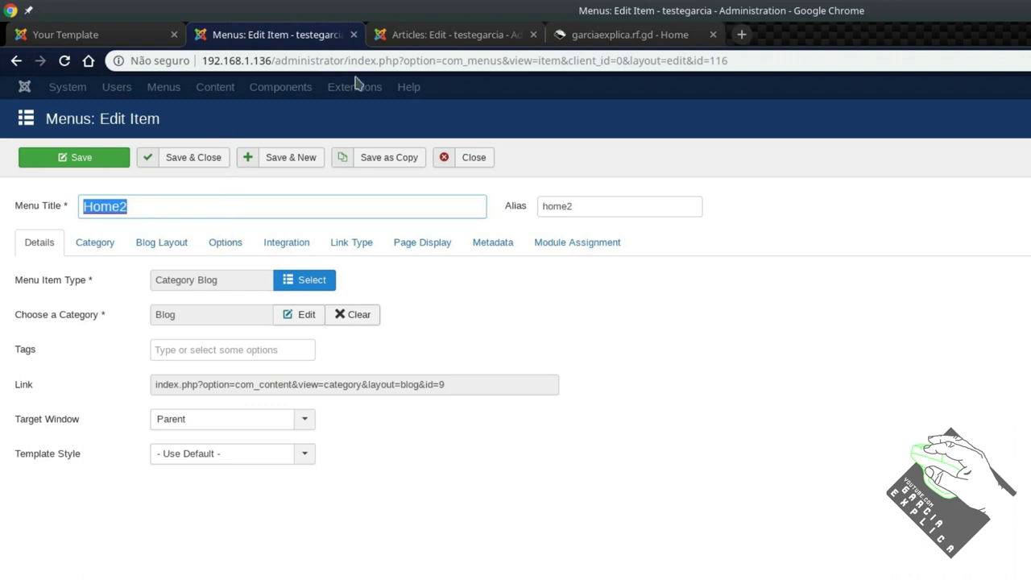
pyautogui.click(354, 35)
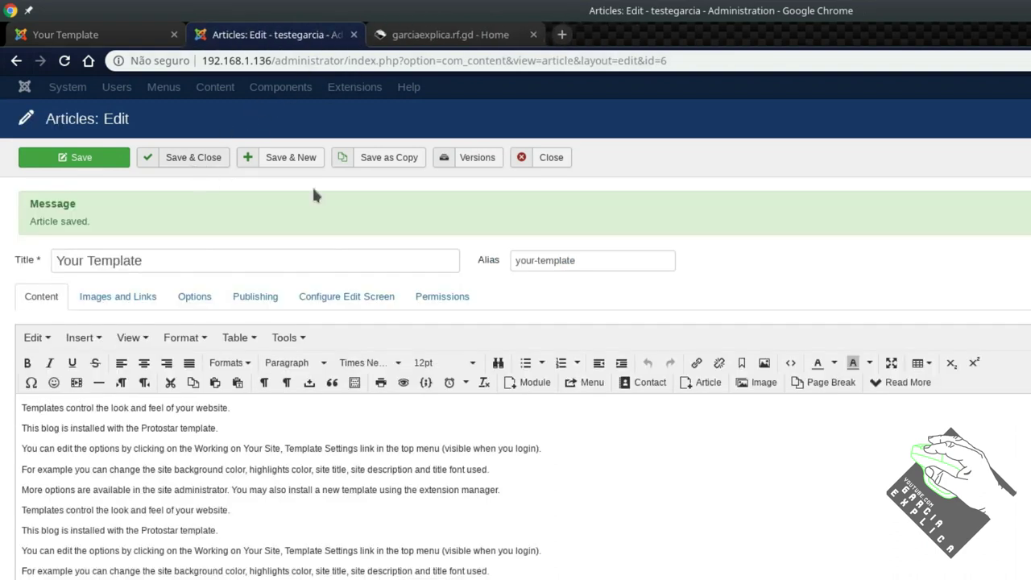
pyautogui.click(545, 159)
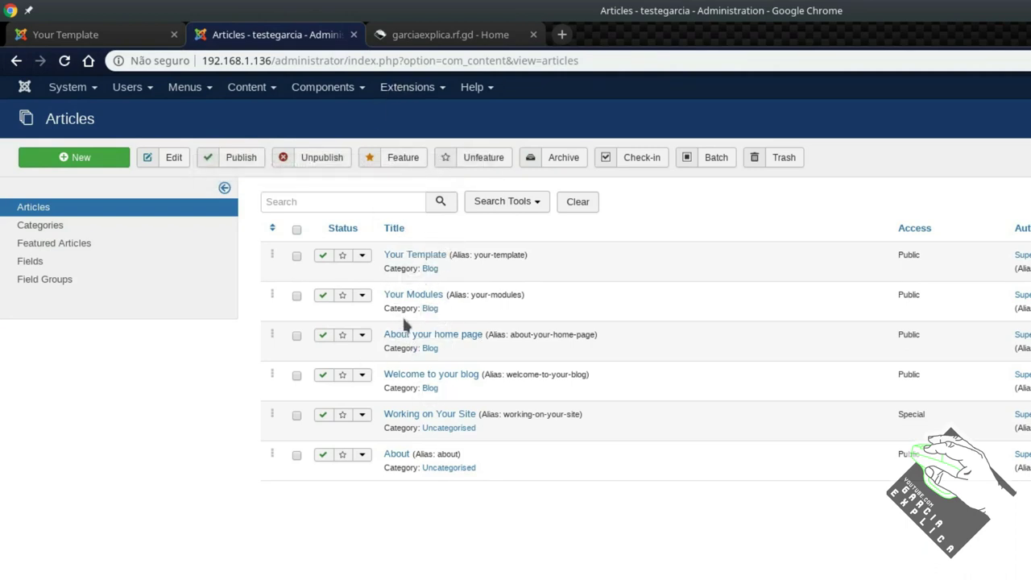
pyautogui.click(407, 87)
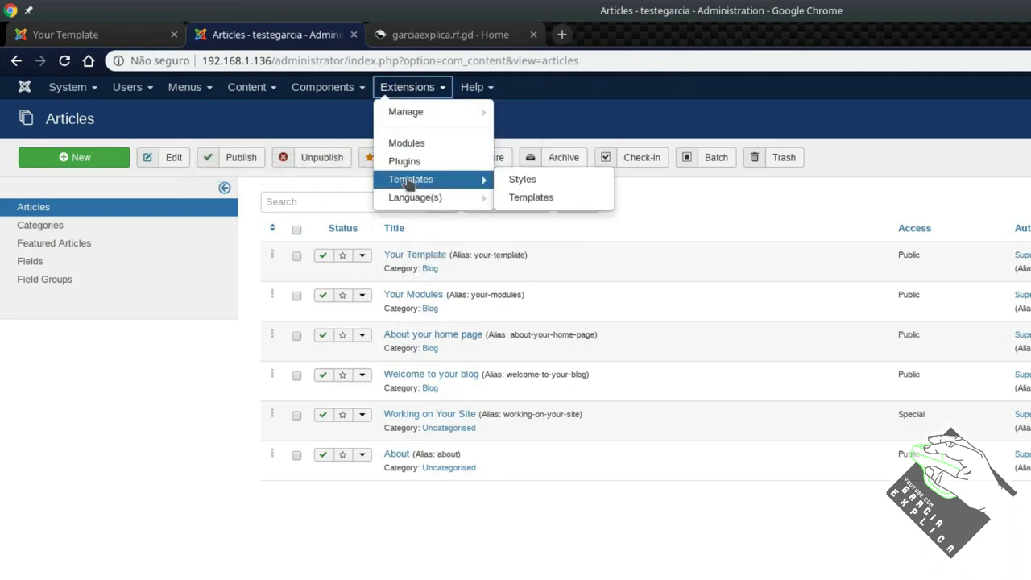
pyautogui.click(185, 87)
pyautogui.click(127, 87)
pyautogui.moveTo(194, 246)
pyautogui.click(318, 248)
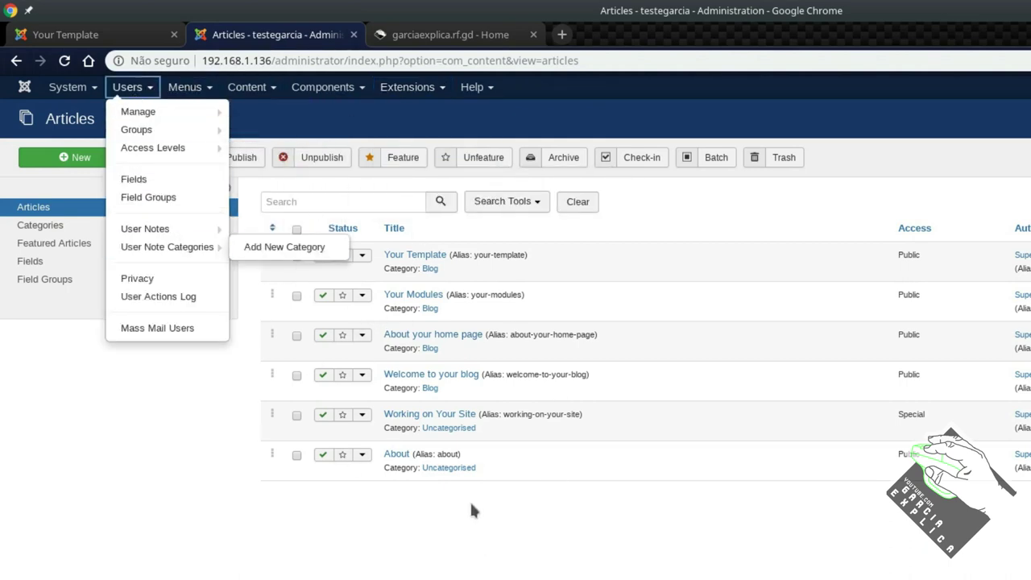
pyautogui.click(460, 541)
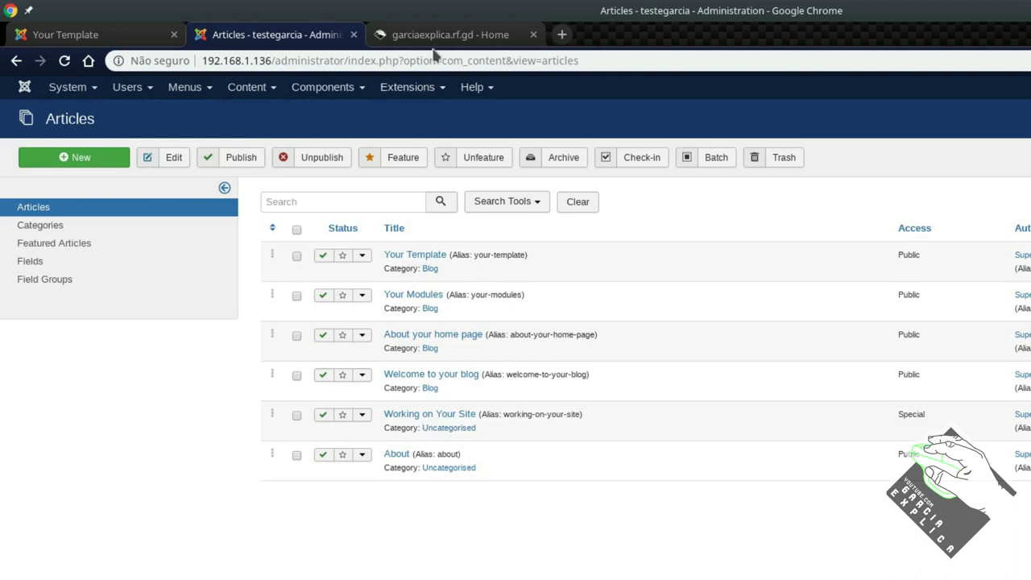
# - View the garciaexplica.rf.gd home page and close its tab
pyautogui.click(487, 34)
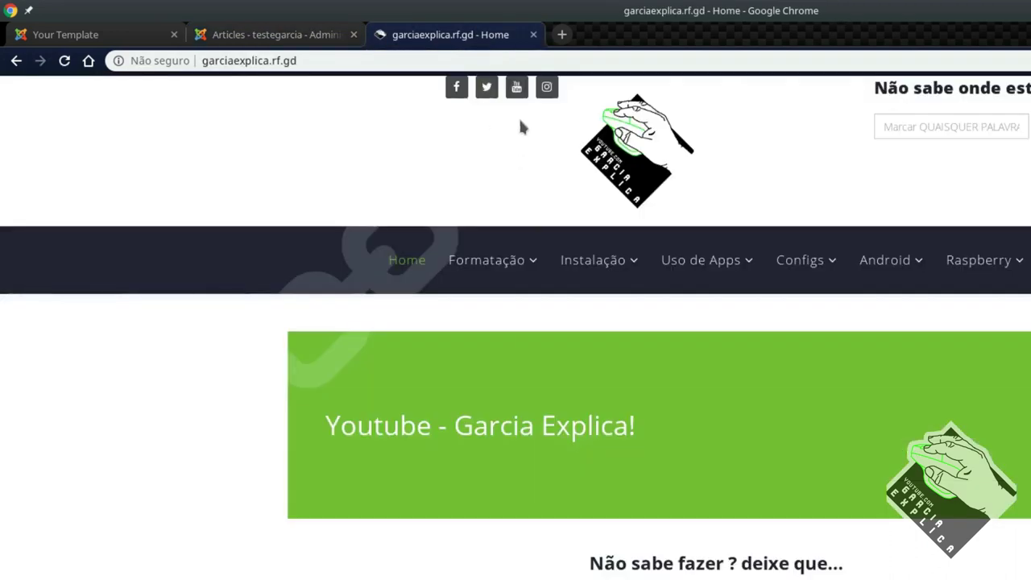
pyautogui.click(533, 34)
# - Open the extension installation page and add the Install from Web feature
pyautogui.click(424, 88)
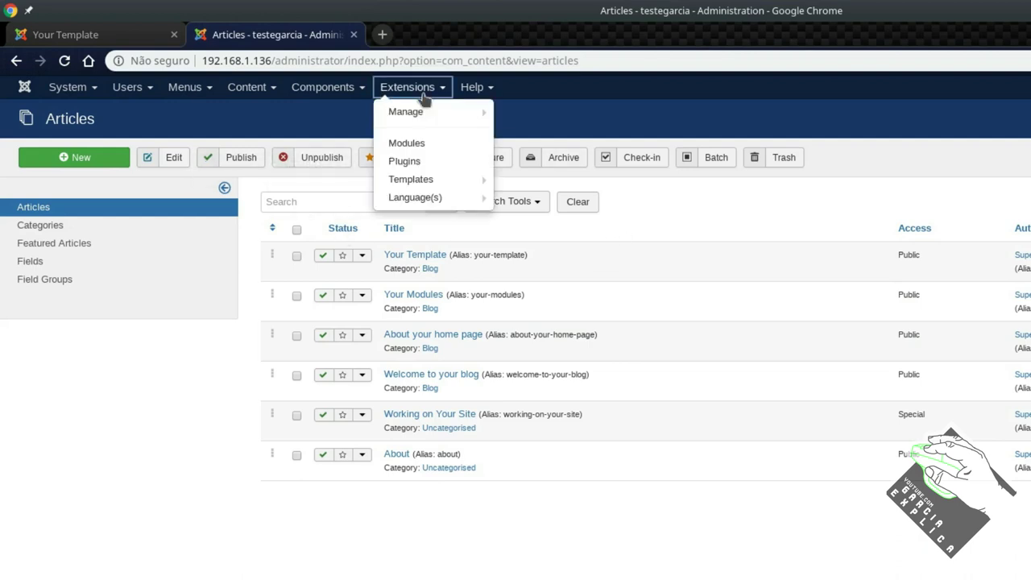
pyautogui.moveTo(426, 110)
pyautogui.click(525, 111)
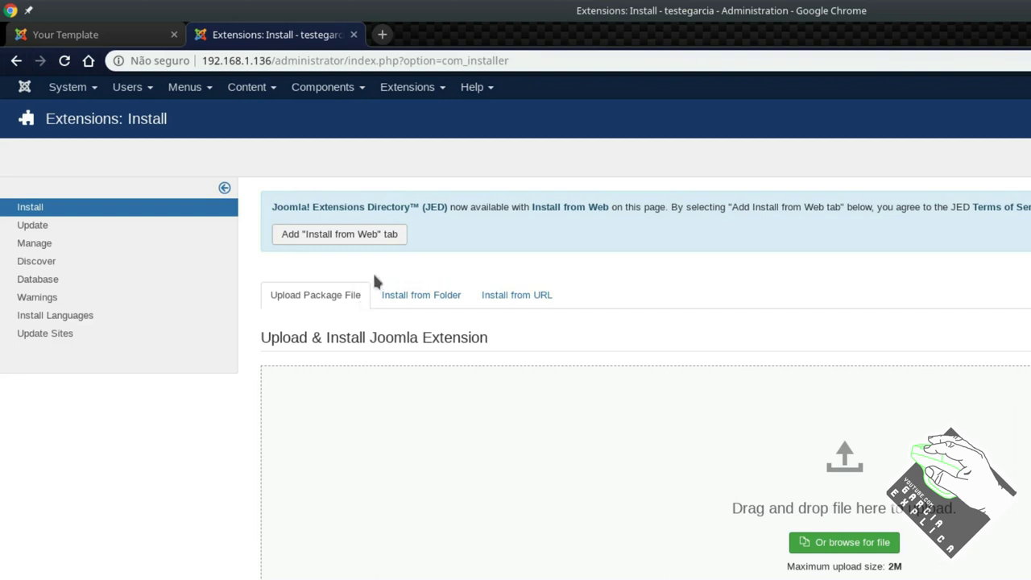
pyautogui.click(289, 242)
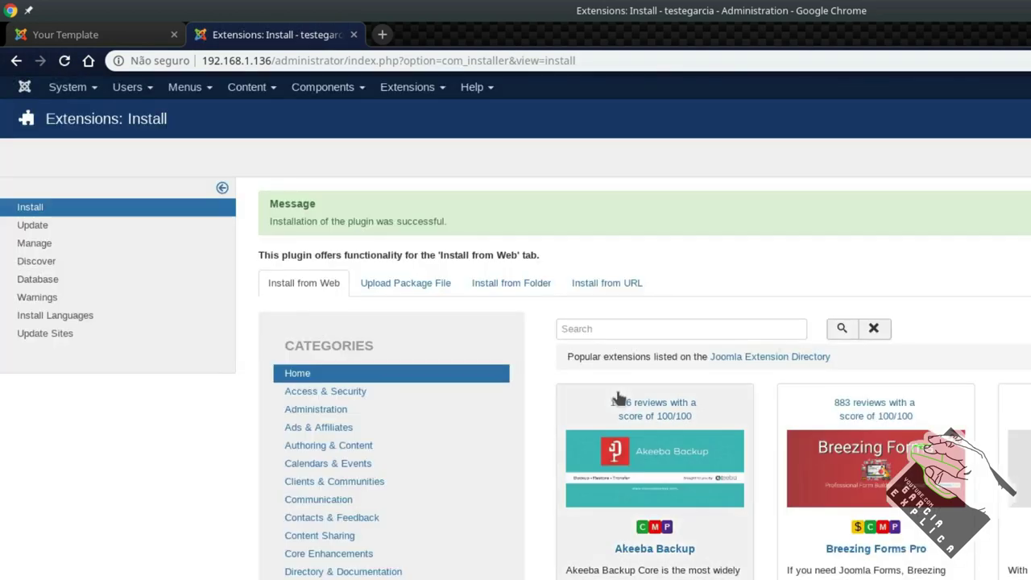
# - Search the web extension catalogue for "akeeba backup"
pyautogui.click(620, 329)
pyautogui.write('akeeba b')
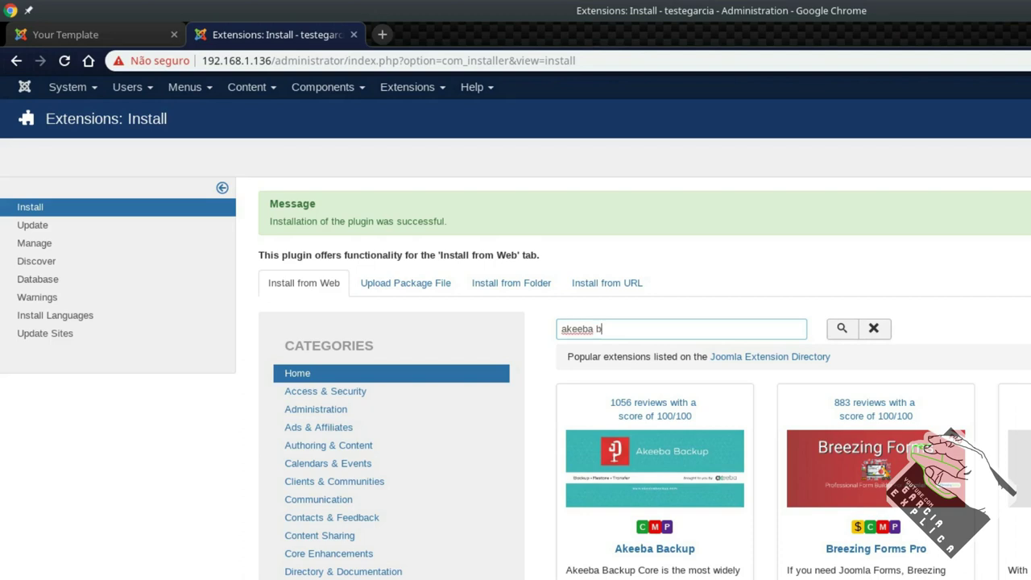
pyautogui.write('ackup')
pyautogui.press('Return')
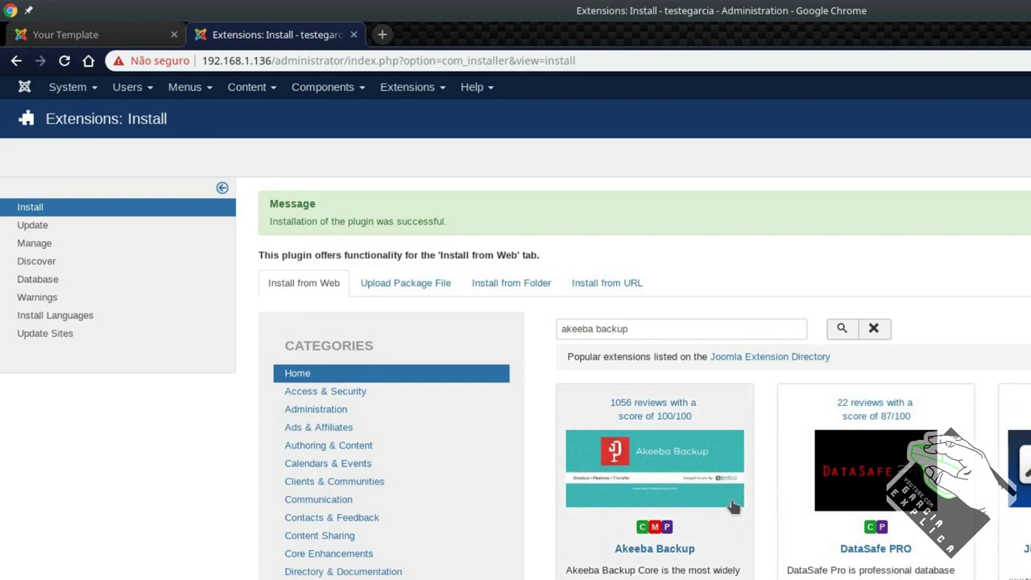
# - Open the Akeeba Backup extension's details and install it, confirming the installation
pyautogui.scroll(-1, 729, 528)
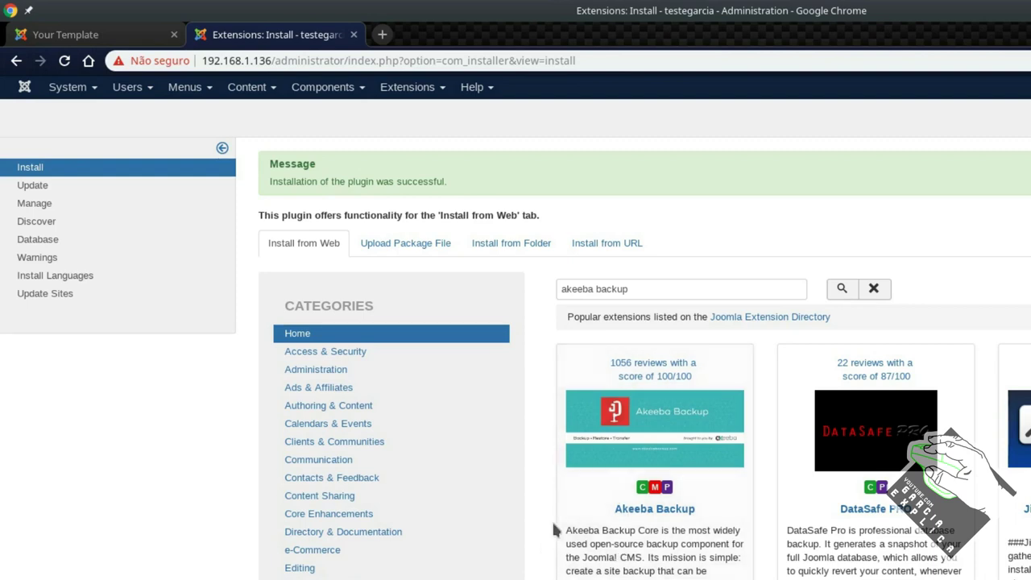
pyautogui.click(633, 431)
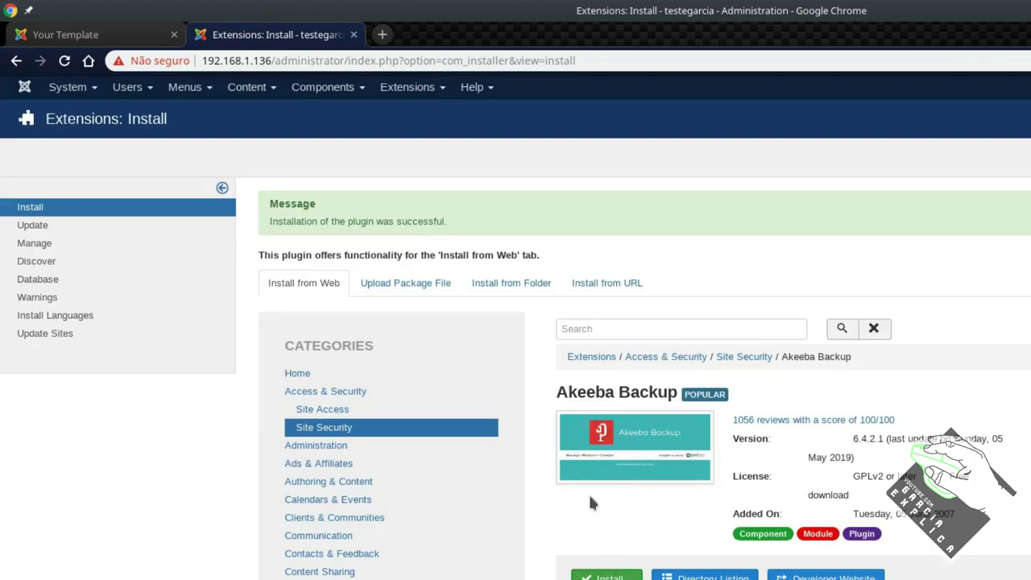
pyautogui.click(607, 576)
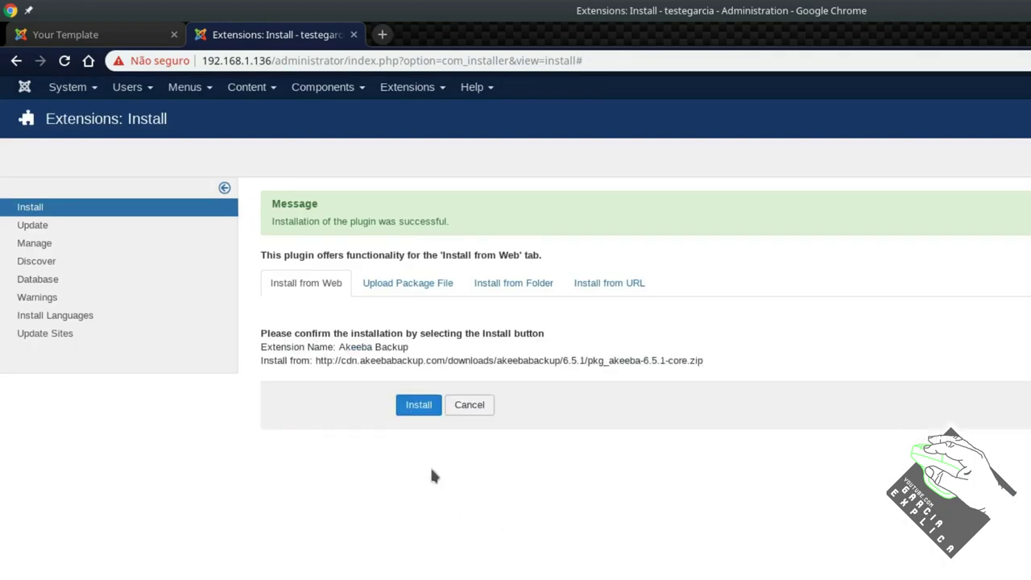
pyautogui.click(414, 407)
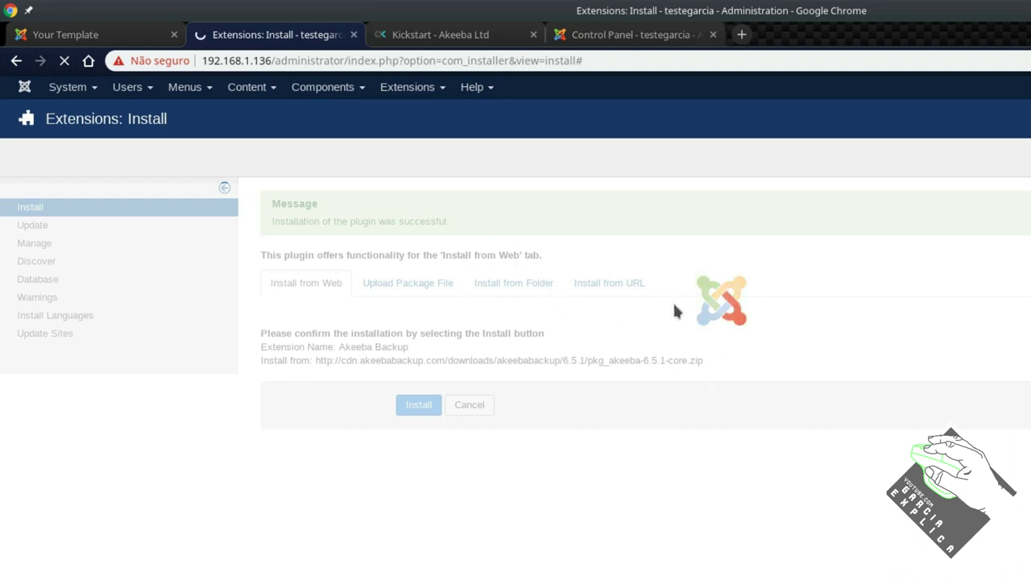
# - Move the Control Panel tab beside the installation tab and open the Akeeba Backup component in it
pyautogui.click(610, 35)
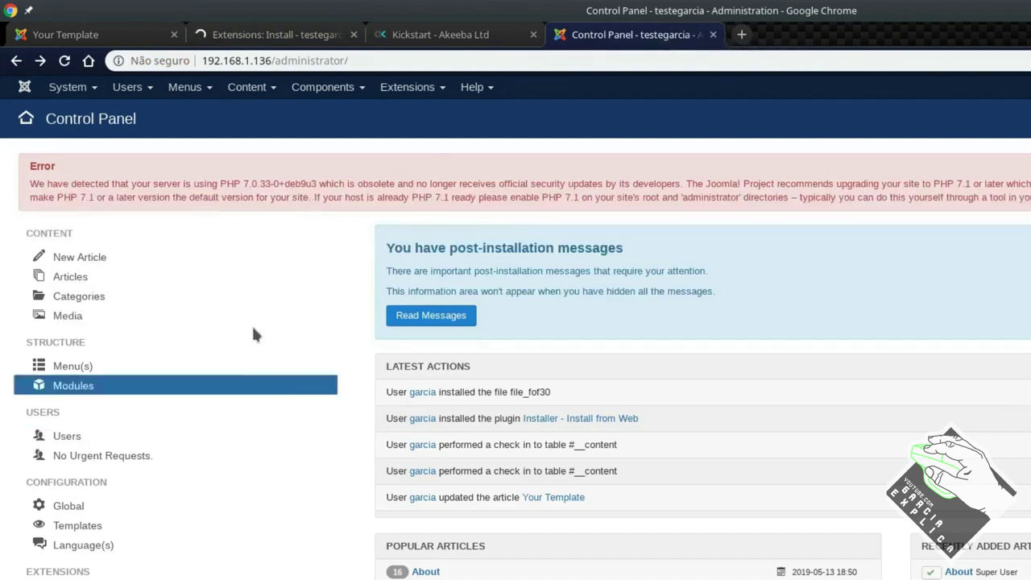
pyautogui.moveTo(588, 36); pyautogui.dragTo(452, 40)
pyautogui.click(410, 97)
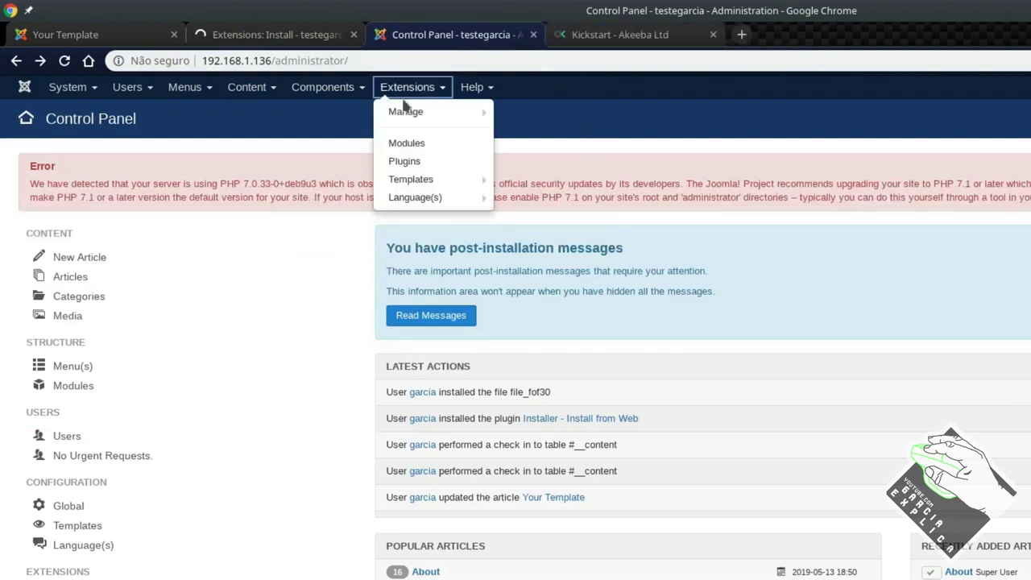
pyautogui.click(346, 91)
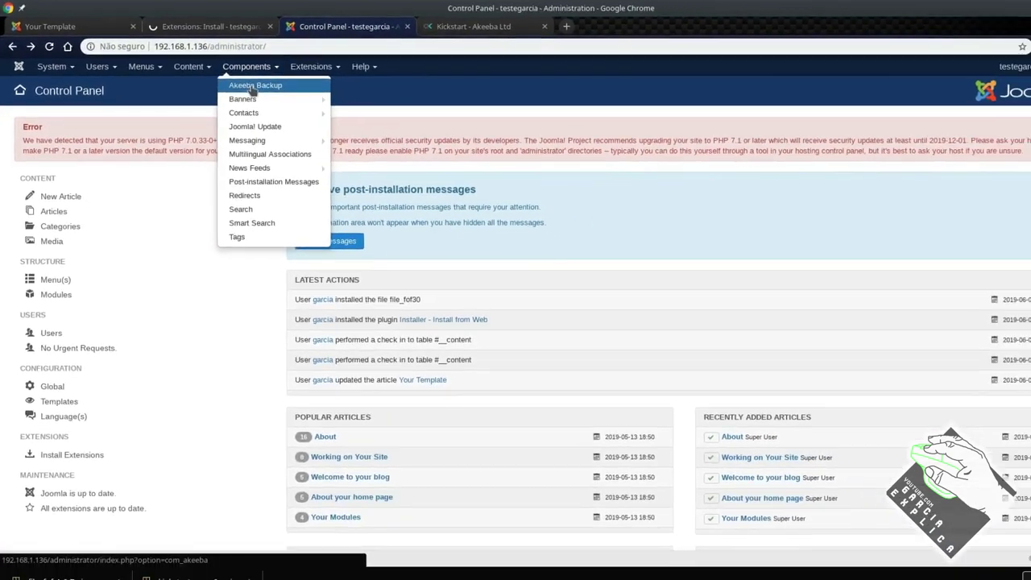
pyautogui.click(312, 104)
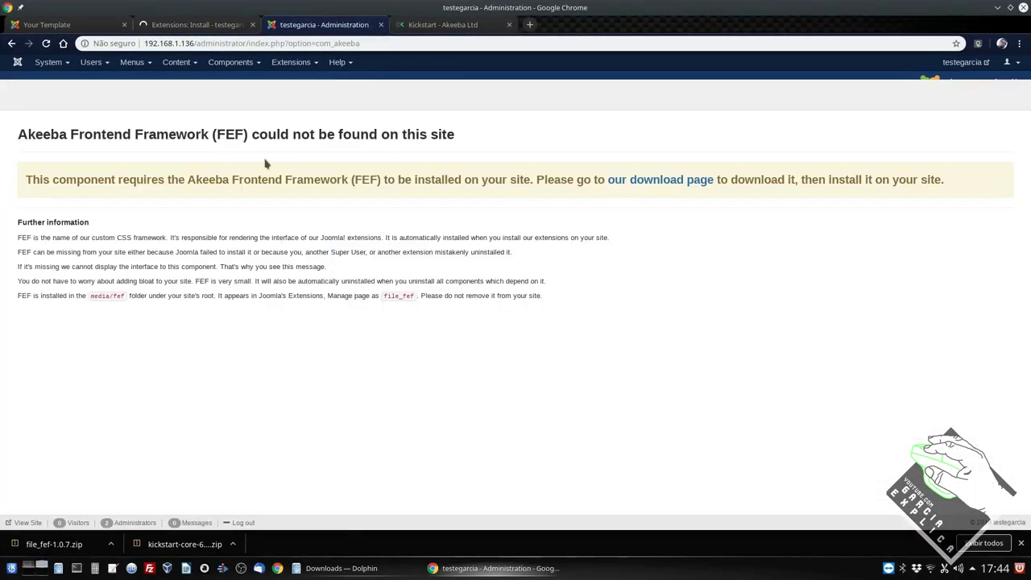
# - Read the notice about the required Akeeba Frontend Framework and follow its link to the download page
pyautogui.moveTo(53, 179); pyautogui.dragTo(366, 179)
pyautogui.click(379, 178)
pyautogui.click(636, 178)
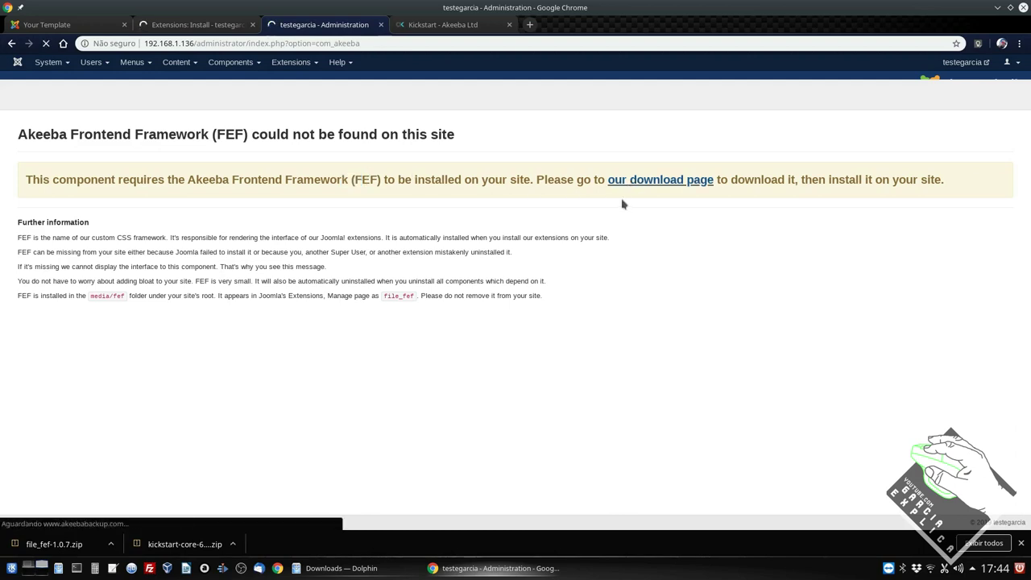
# - View the downloads for Akeeba Frontend Framework version 1.0.7 and close that tab
pyautogui.scroll(-4, 338, 318)
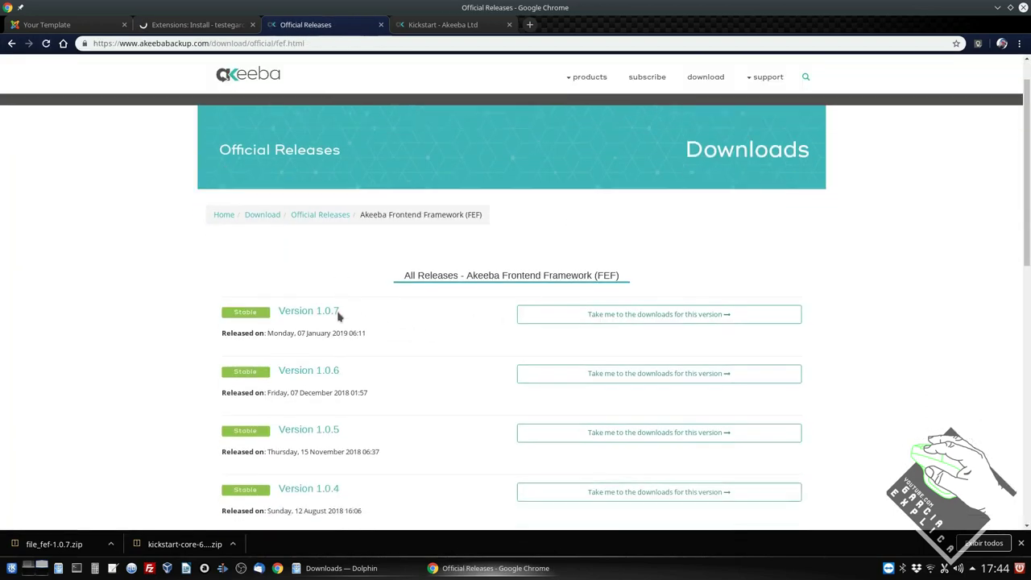
pyautogui.scroll(2, 323, 298)
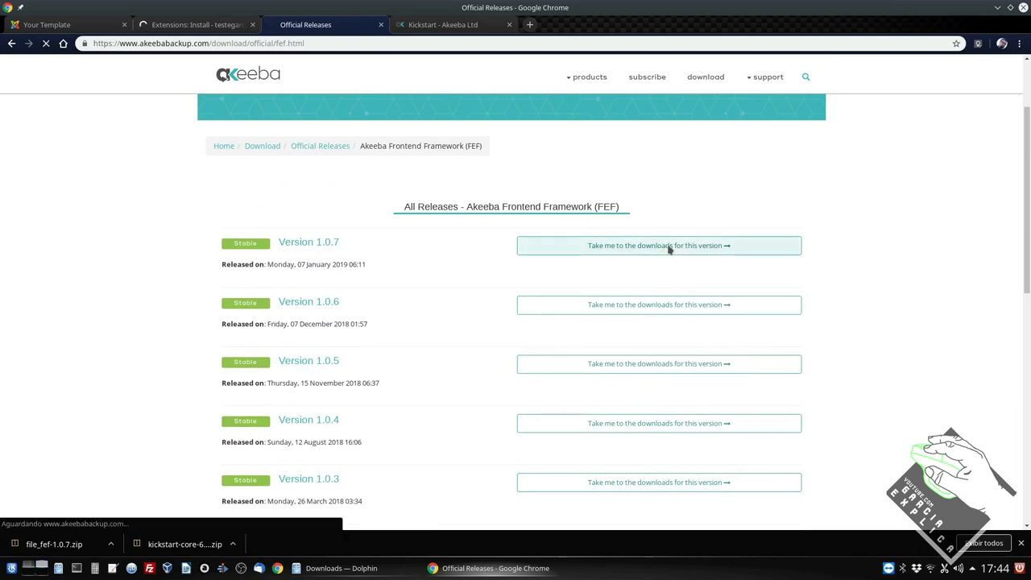
pyautogui.click(670, 246)
pyautogui.scroll(-2, 403, 321)
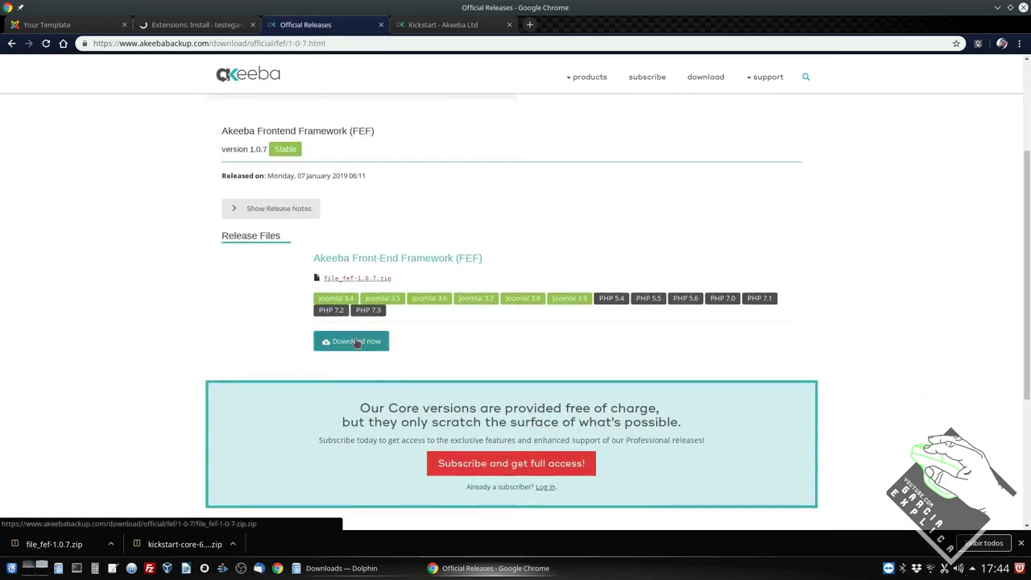
pyautogui.click(381, 25)
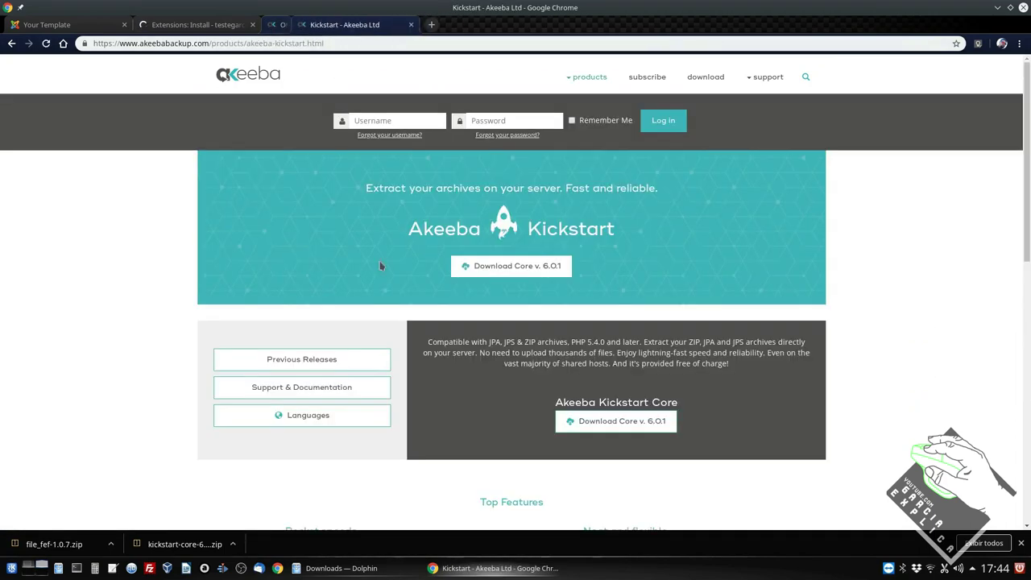
# - Locate file_fef-1.0.7.zip in the Dolphin Downloads folder and return to Joomla's Extensions Install page in Chrome
pyautogui.click(341, 568)
pyautogui.click(861, 74)
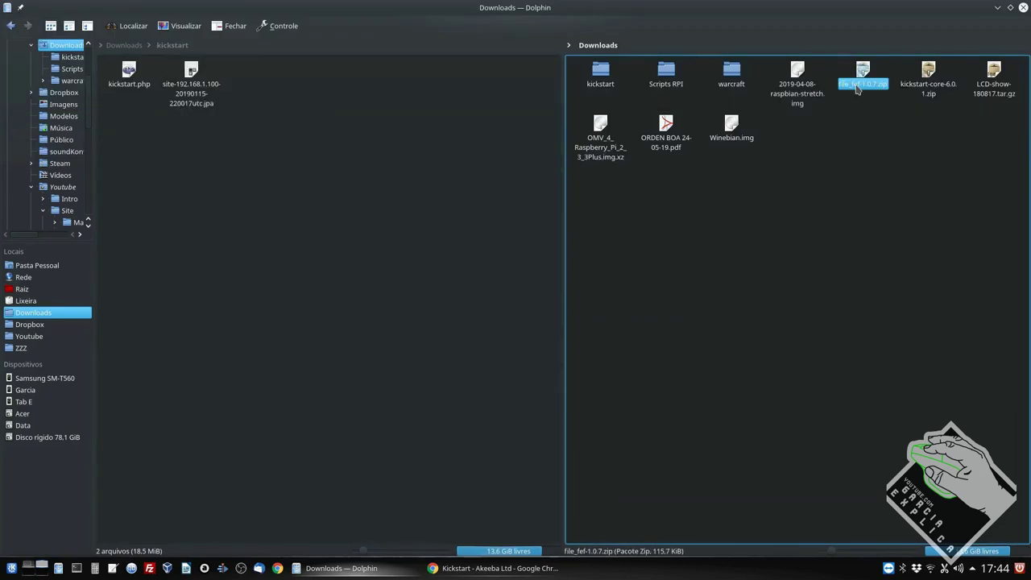
pyautogui.click(463, 572)
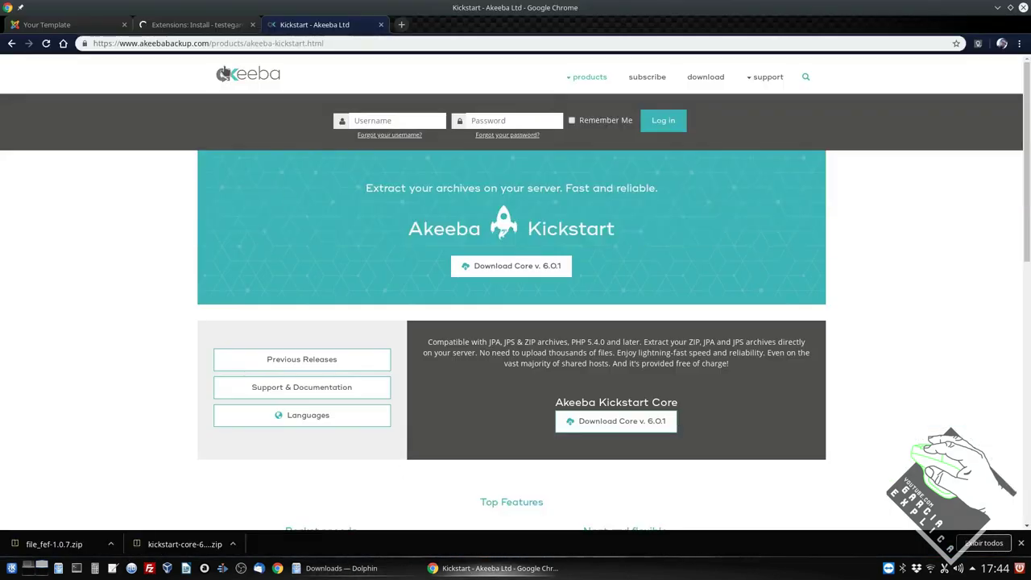
pyautogui.click(197, 25)
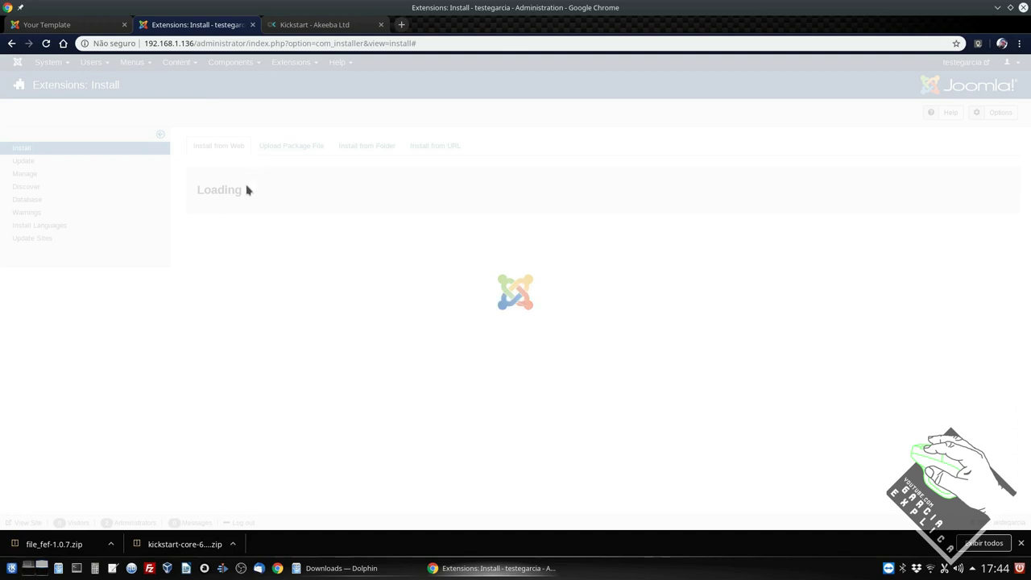
# - Reload the administration at 192.168.1.136/administrator/ and open the extension installation page
pyautogui.moveTo(249, 42); pyautogui.dragTo(571, 46)
pyautogui.press('BackSpace')
pyautogui.press('Return')
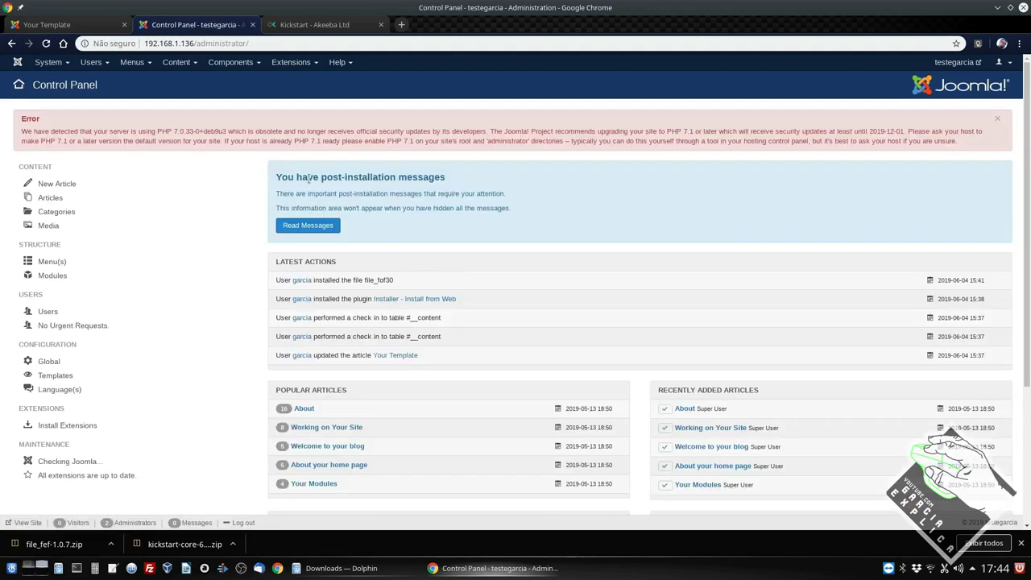
pyautogui.click(286, 64)
pyautogui.moveTo(290, 82)
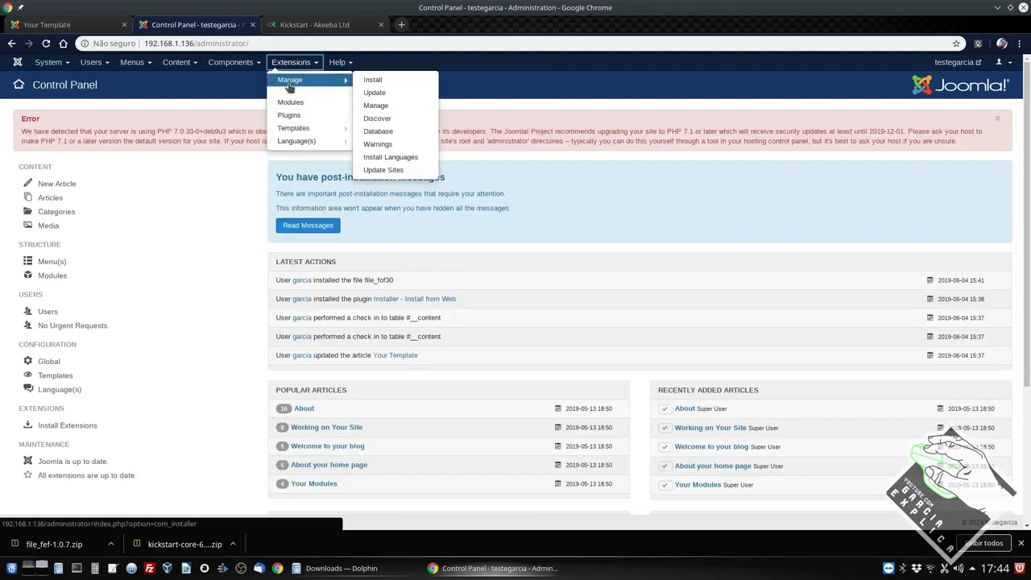
pyautogui.click(371, 80)
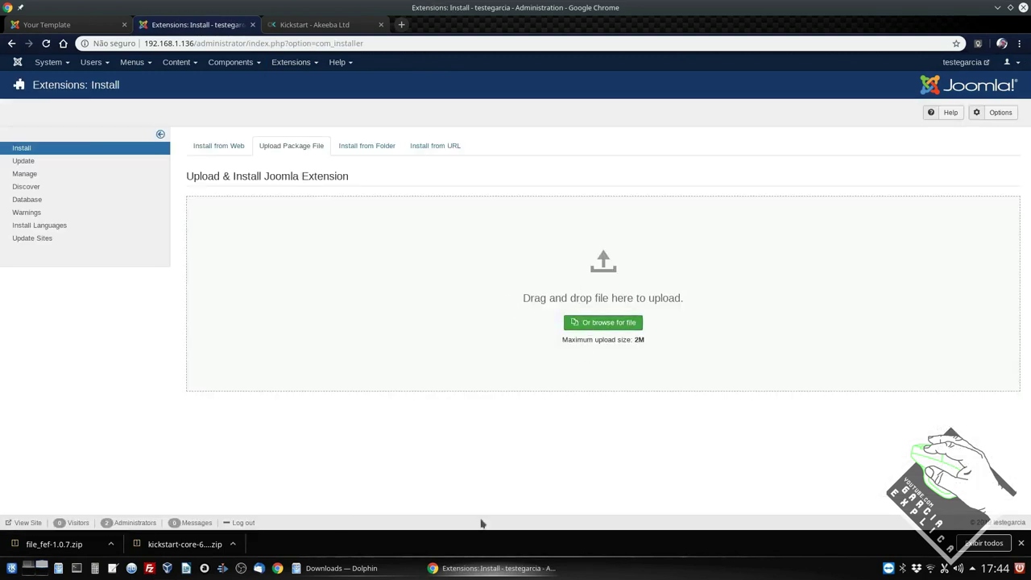
# - Upload and install file_fef-1.0.7.zip from the Downloads folder, and open the Akeeba Backup component
pyautogui.click(338, 568)
pyautogui.moveTo(863, 87); pyautogui.dragTo(564, 320)
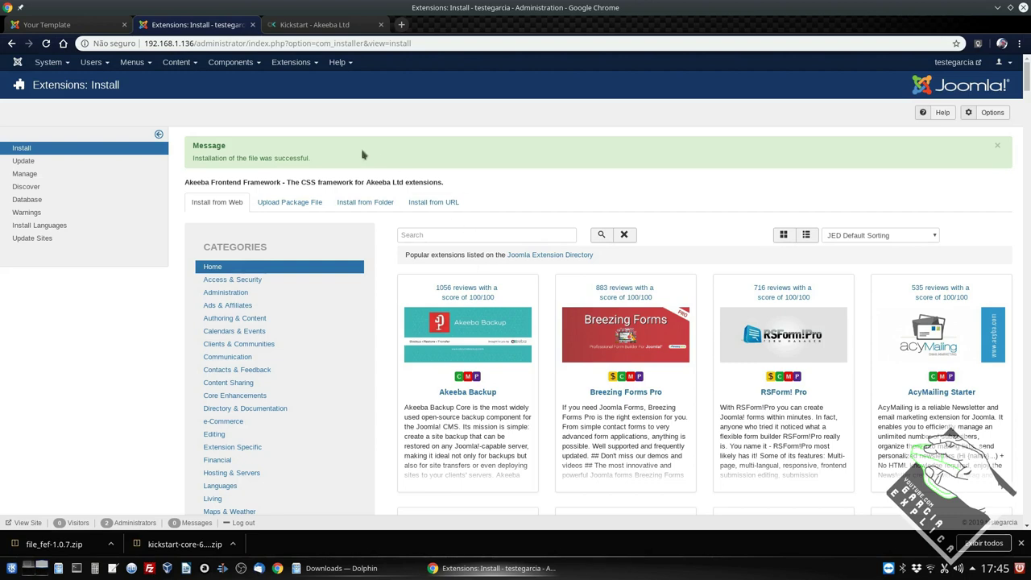
pyautogui.click(240, 66)
pyautogui.click(241, 83)
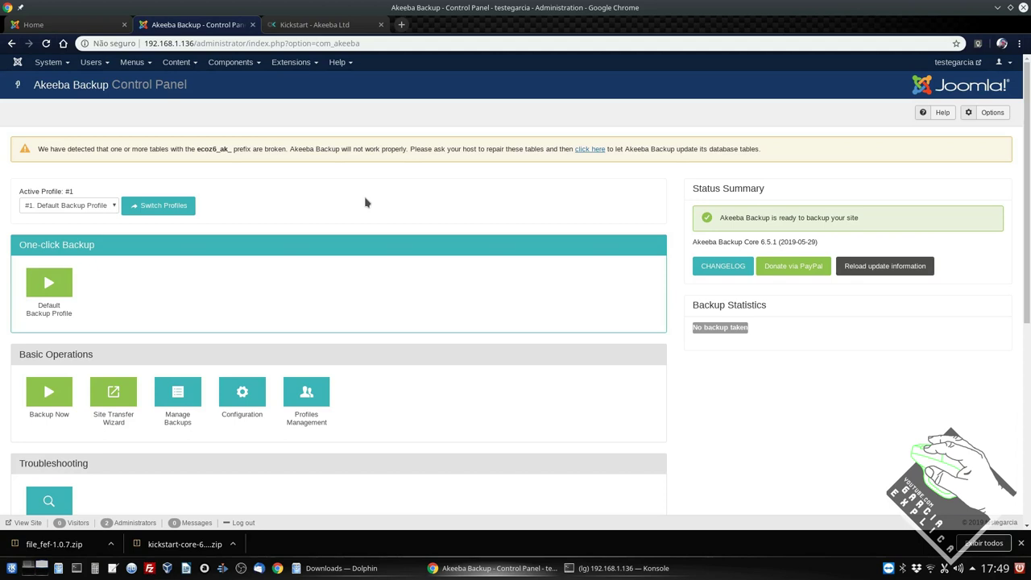
# - Read the warning about broken ecoz6_ak_ tables and start Akeeba Backup's update of its database tables
pyautogui.scroll(-5, 364, 202)
pyautogui.scroll(5, 362, 201)
pyautogui.moveTo(181, 149); pyautogui.dragTo(208, 149)
pyautogui.click(217, 149)
pyautogui.click(591, 151)
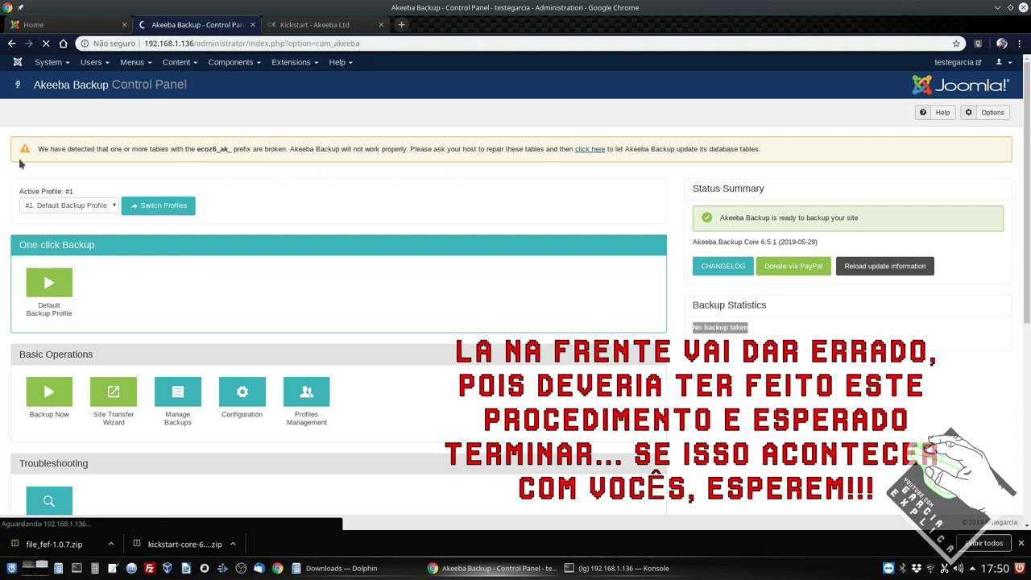
pyautogui.moveTo(38, 150); pyautogui.dragTo(772, 157)
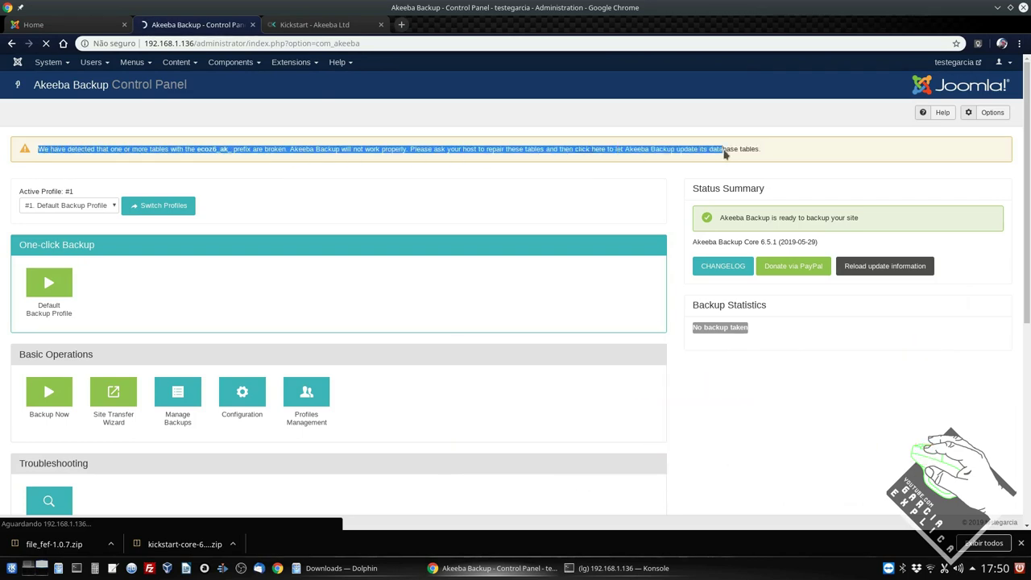
pyautogui.click(499, 182)
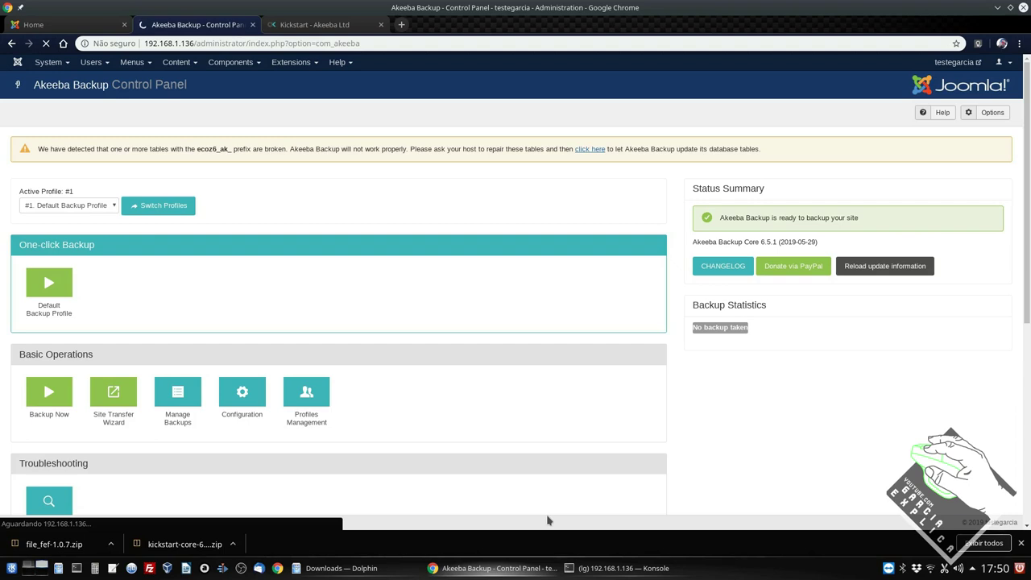
# - Look over the operations offered in the Akeeba Backup Control Panel and open the backup profile's configuration
pyautogui.scroll(-2, 313, 301)
pyautogui.scroll(1, 318, 297)
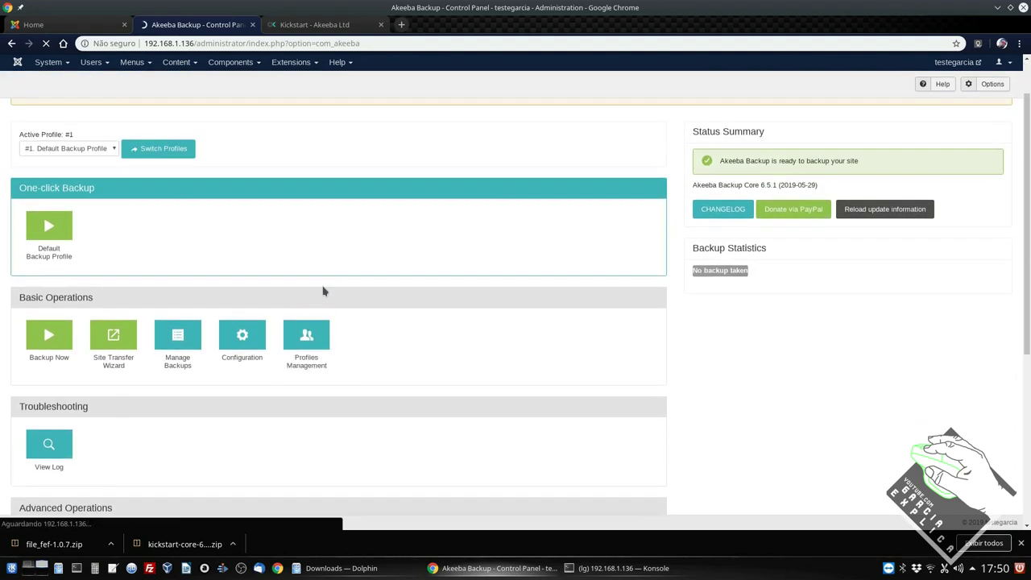
pyautogui.scroll(1, 327, 265)
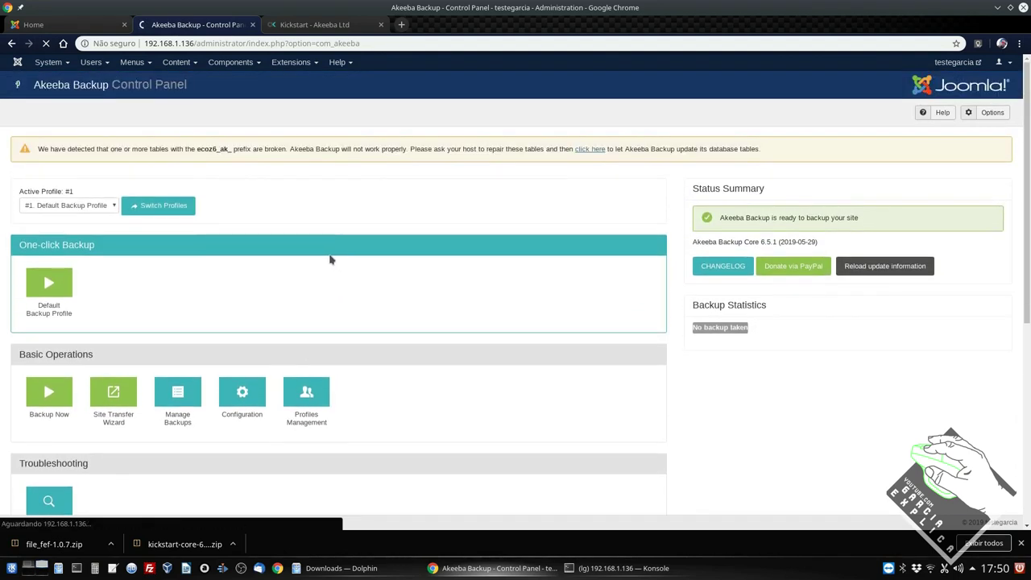
pyautogui.scroll(-1, 461, 269)
pyautogui.scroll(-1, 463, 258)
pyautogui.scroll(-4, 461, 255)
pyautogui.scroll(5, 462, 261)
pyautogui.scroll(1, 451, 252)
pyautogui.scroll(-2, 450, 251)
pyautogui.click(256, 320)
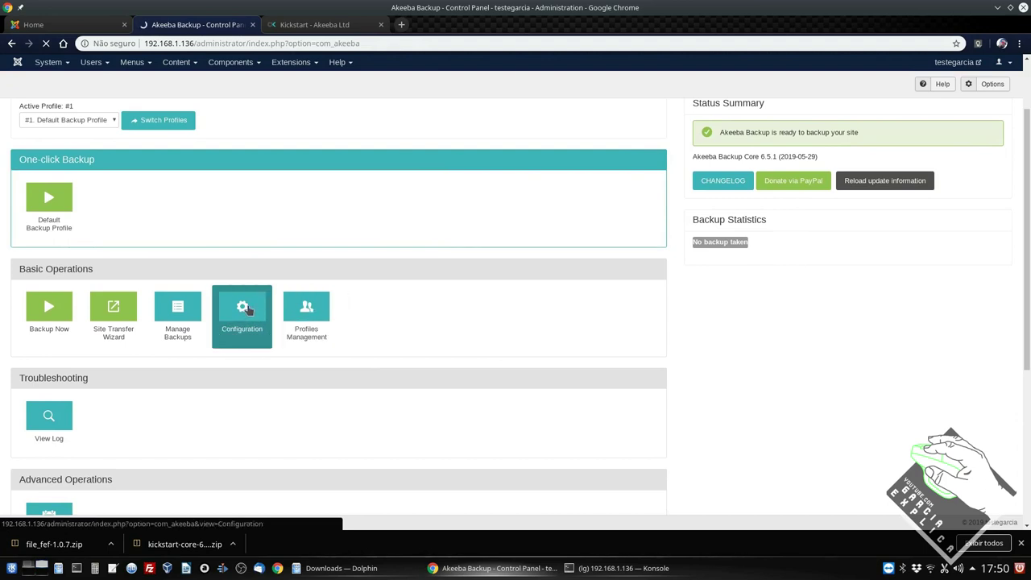
pyautogui.scroll(2, 256, 358)
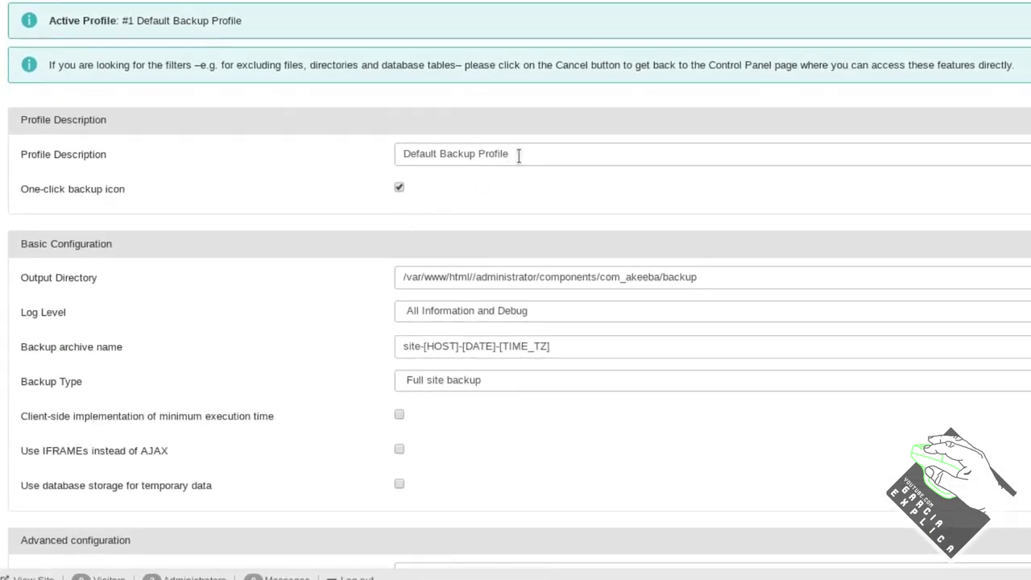
# - Try to shorten the profile description to "Backup"
pyautogui.click(518, 155)
pyautogui.press('BackSpace')
pyautogui.press('BackSpace')
pyautogui.press('BackSpace')
pyautogui.press('BackSpace')
pyautogui.press('BackSpace')
pyautogui.press('BackSpace')
pyautogui.press('BackSpace')
pyautogui.press('BackSpace')
pyautogui.doubleClick(441, 153)
pyautogui.click(436, 153)
pyautogui.press('BackSpace')
pyautogui.press('BackSpace')
pyautogui.press('BackSpace')
pyautogui.press('BackSpace')
pyautogui.press('BackSpace')
pyautogui.press('BackSpace')
pyautogui.press('BackSpace')
pyautogui.press('BackSpace')
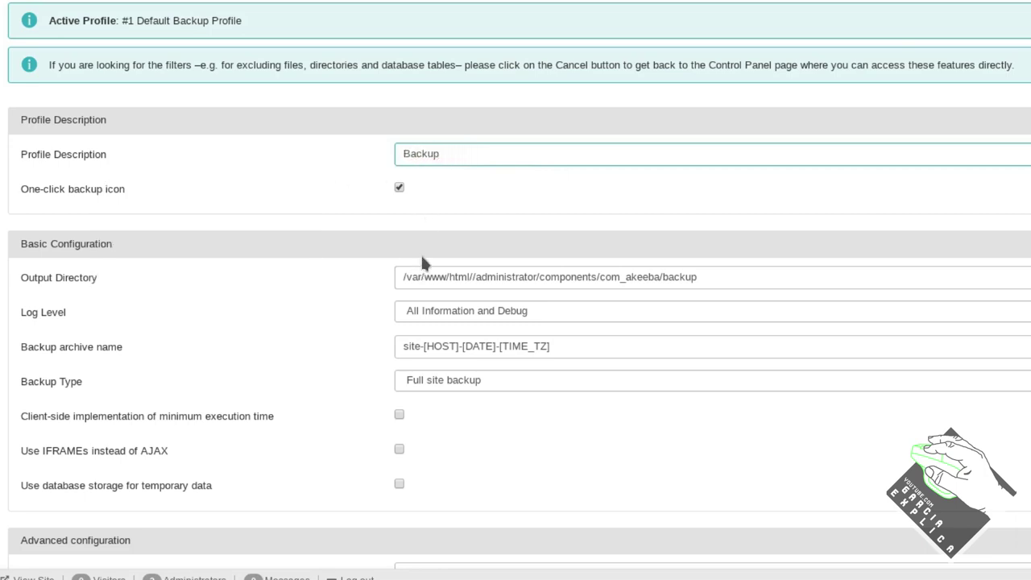
# - Examine the profile's output directory and log level settings and the explanations of the basic configuration fields
pyautogui.scroll(-2, 588, 282)
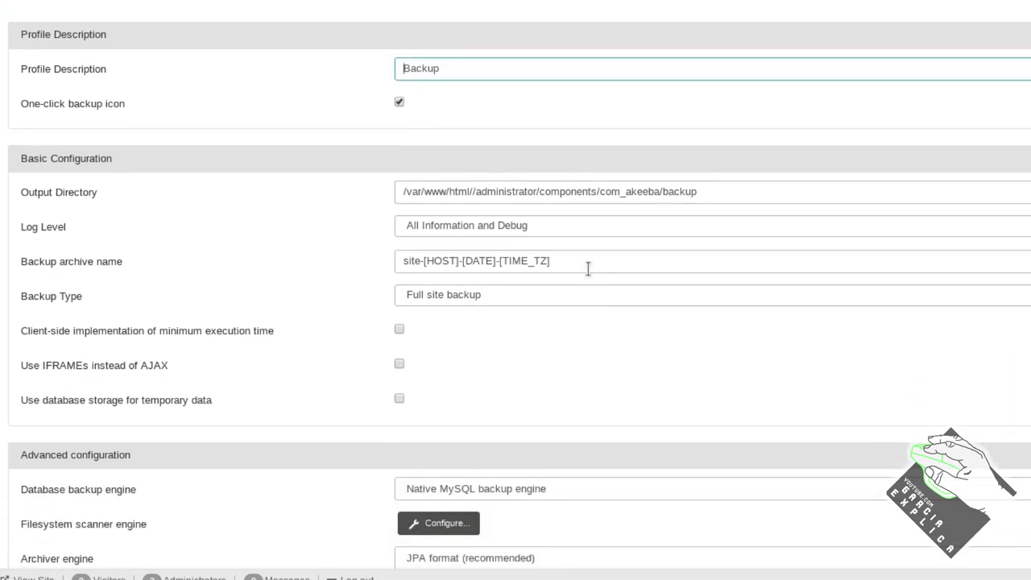
pyautogui.moveTo(709, 192); pyautogui.dragTo(388, 198)
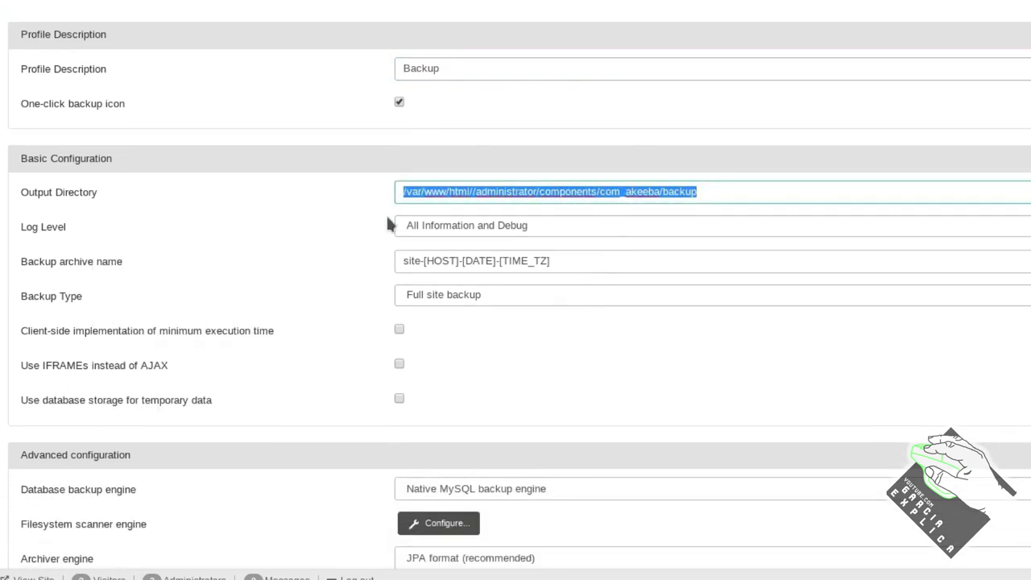
pyautogui.click(434, 228)
pyautogui.click(441, 231)
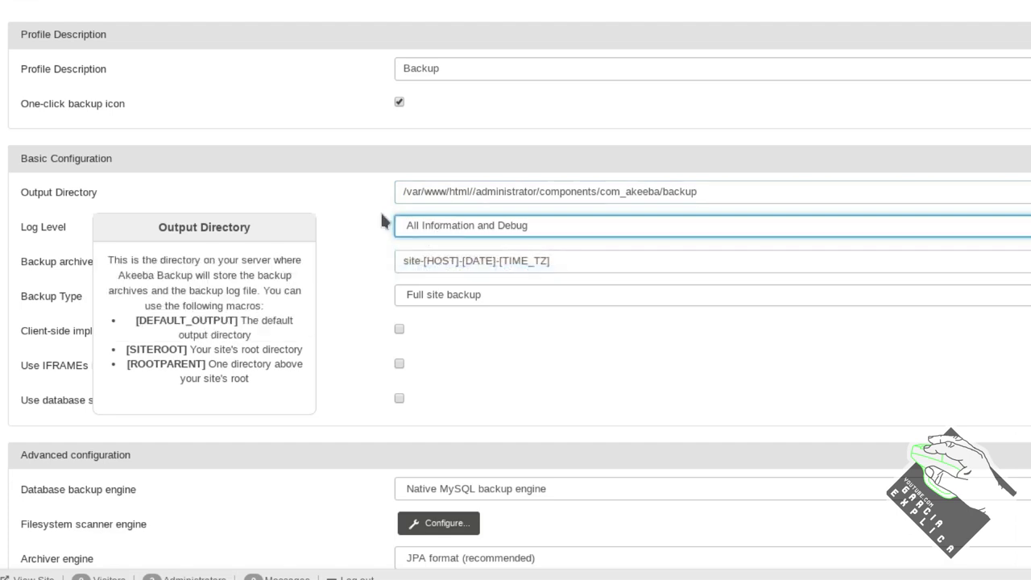
pyautogui.scroll(-2, 551, 368)
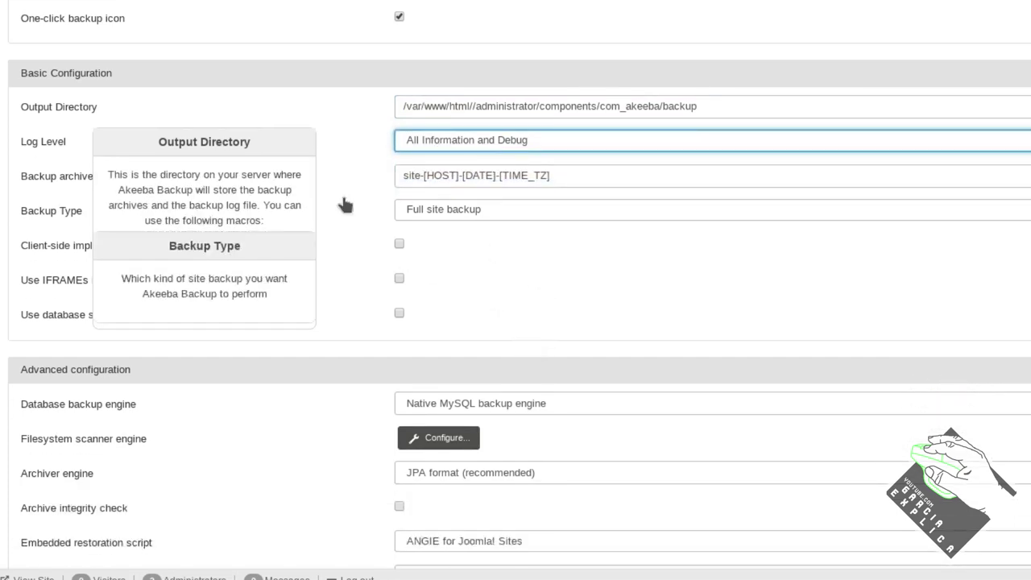
pyautogui.moveTo(238, 141); pyautogui.dragTo(457, 233)
pyautogui.click(659, 105)
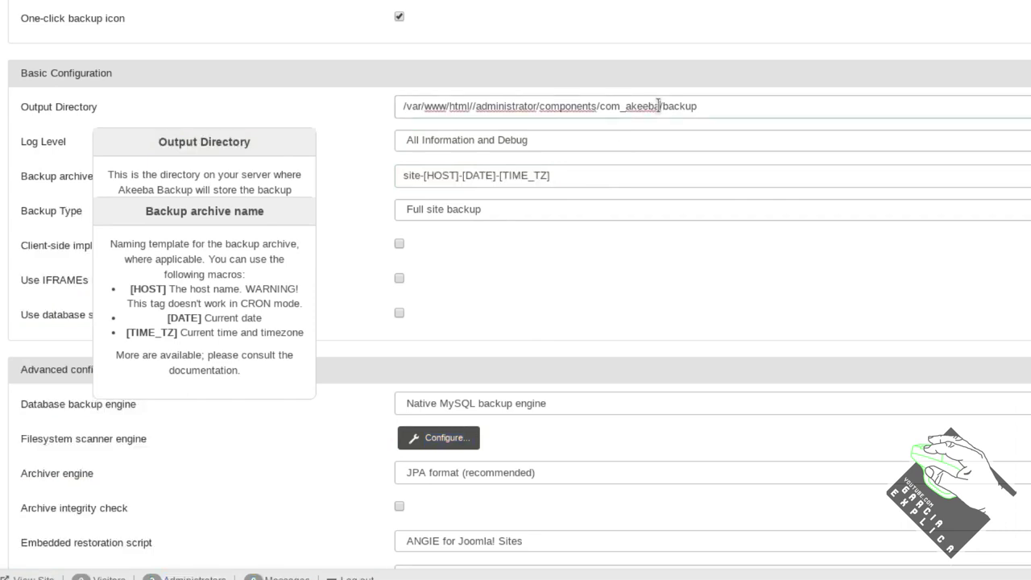
pyautogui.press('Tab')
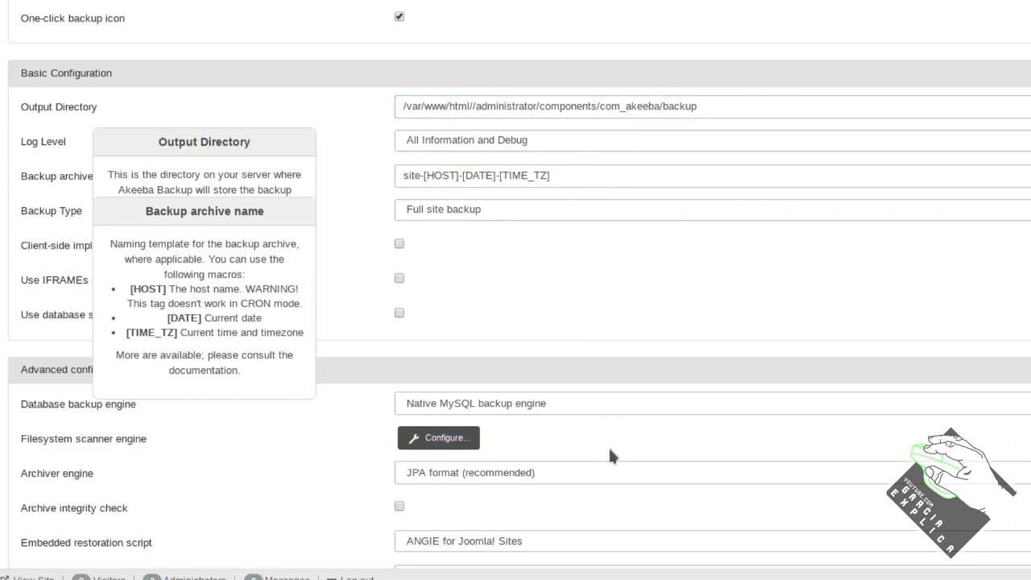
pyautogui.click(607, 477)
pyautogui.click(214, 166)
pyautogui.moveTo(251, 142); pyautogui.dragTo(179, 142)
pyautogui.moveTo(179, 209); pyautogui.dragTo(219, 209)
pyautogui.click(260, 215)
# - Examine the host, date and time macros in the backup archive name template
pyautogui.moveTo(554, 179)
pyautogui.mouseDown()
pyautogui.moveTo(400, 174)
pyautogui.moveTo(569, 175)
pyautogui.mouseUp()
pyautogui.click(400, 174)
pyautogui.click(582, 175)
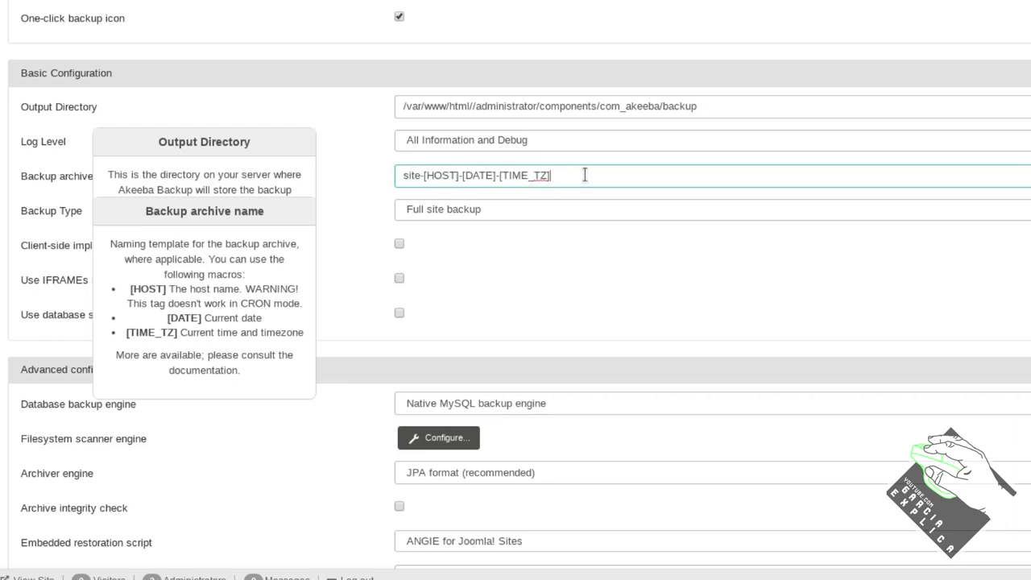
pyautogui.moveTo(424, 175); pyautogui.dragTo(542, 175)
pyautogui.click(483, 176)
pyautogui.click(481, 175)
pyautogui.moveTo(424, 176); pyautogui.dragTo(560, 175)
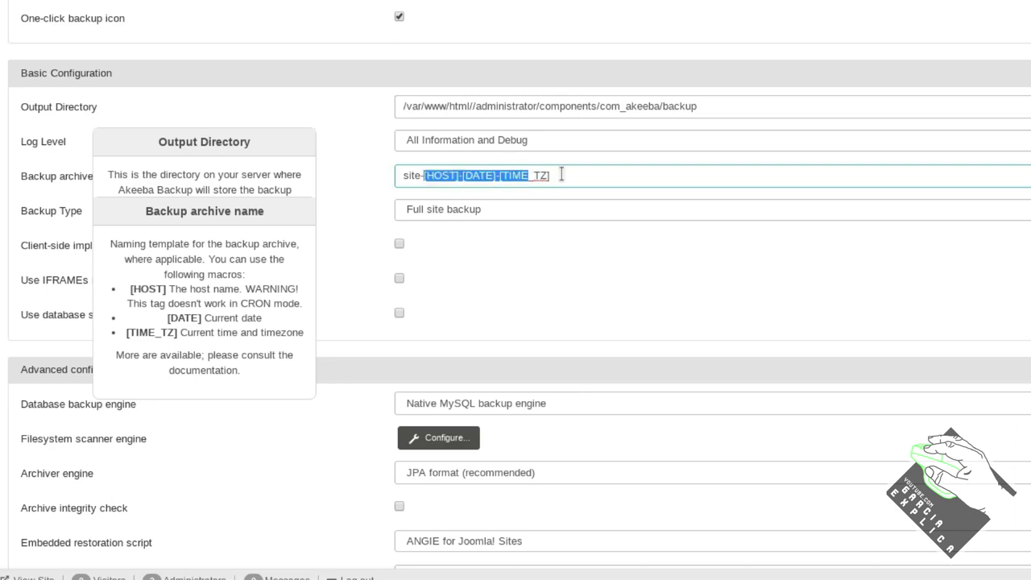
pyautogui.click(440, 176)
pyautogui.click(421, 176)
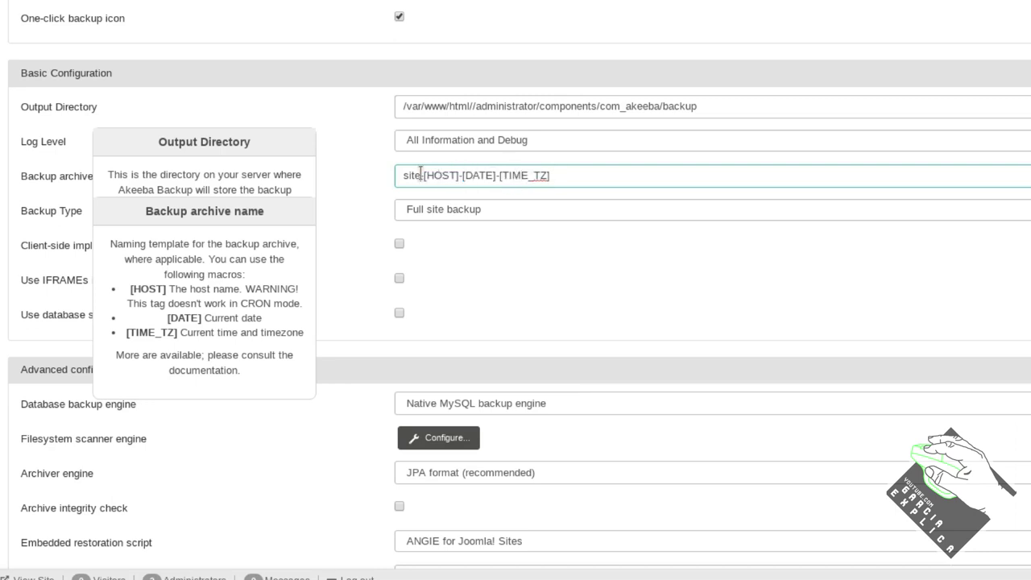
# - Choose Full site backup as the backup type in the basic configuration
pyautogui.click(514, 216)
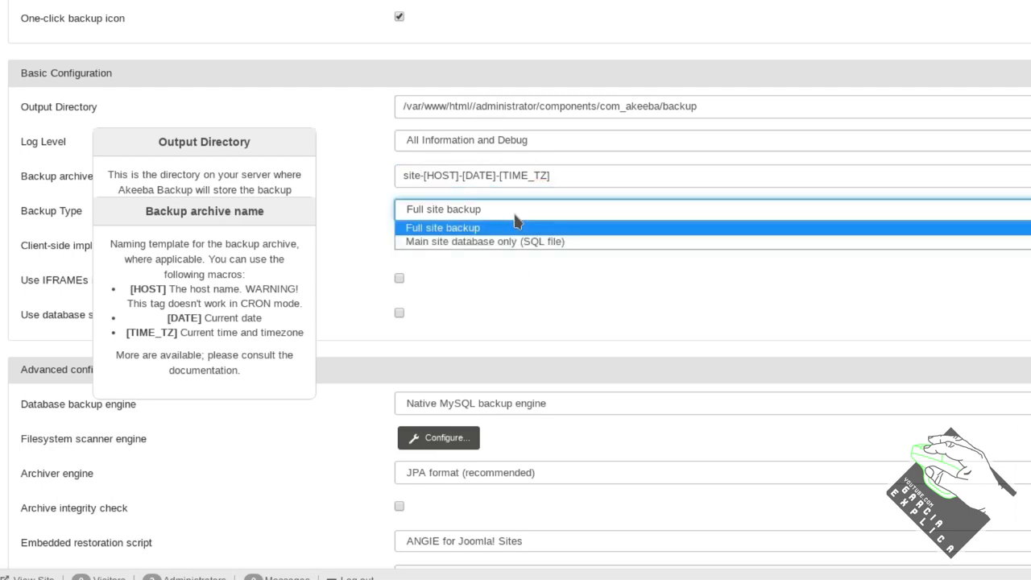
pyautogui.click(462, 231)
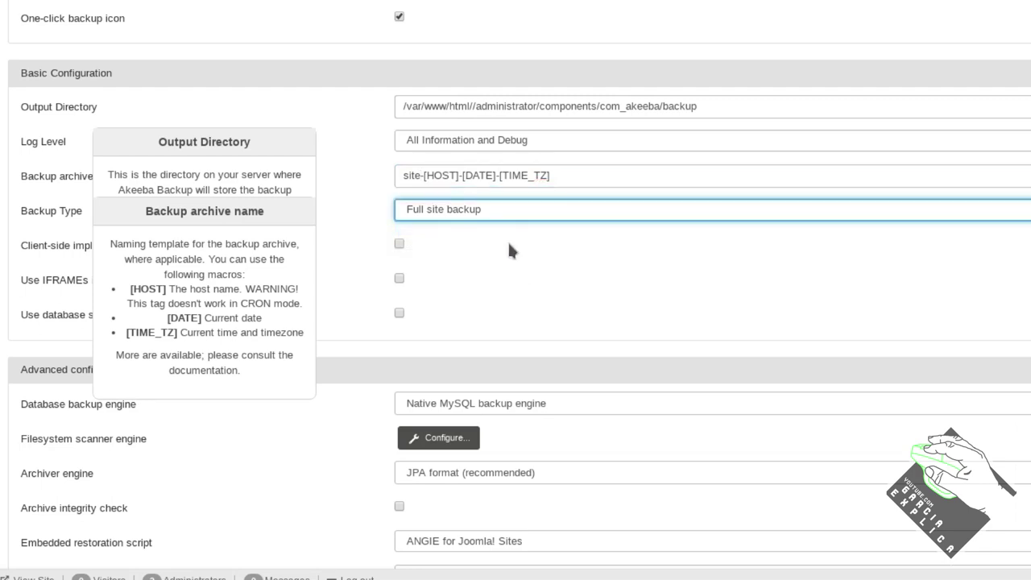
pyautogui.moveTo(254, 213); pyautogui.dragTo(219, 214)
pyautogui.click(194, 139)
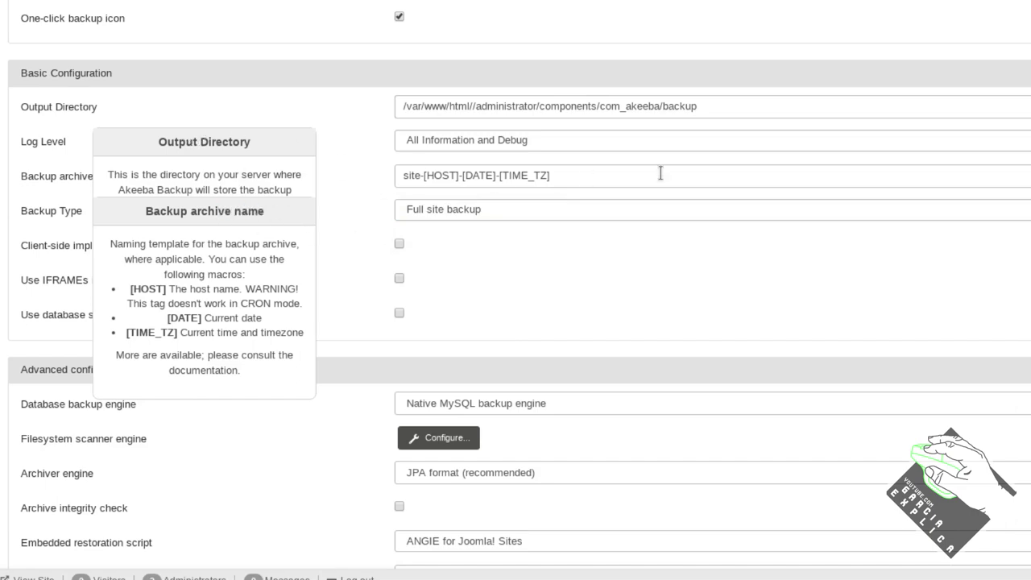
# - Review the profile's basic configuration, advanced configuration, quota management and fine tuning settings
pyautogui.scroll(-8, 947, 217)
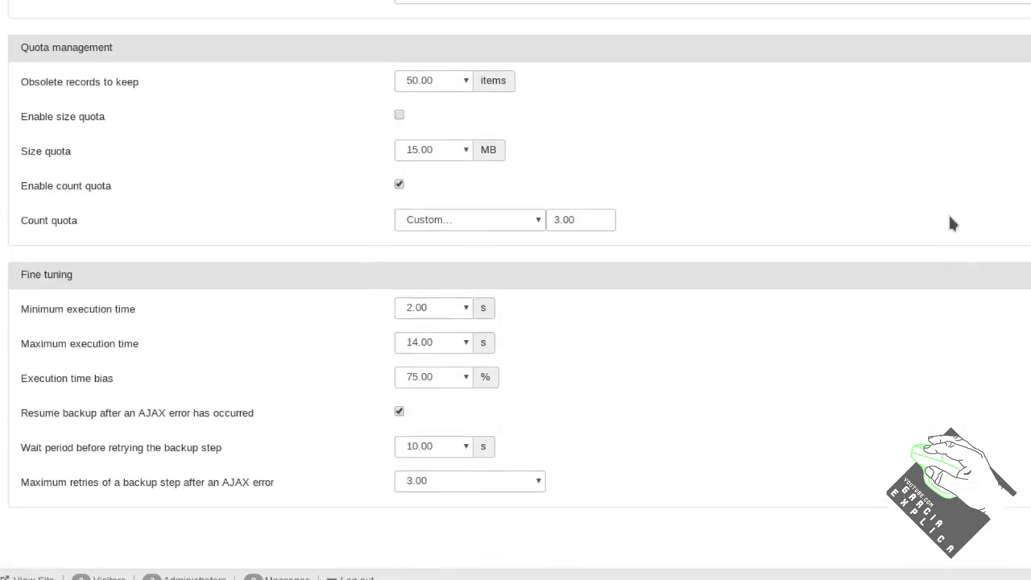
pyautogui.scroll(8, 949, 213)
pyautogui.scroll(1, 950, 219)
pyautogui.scroll(3, 954, 222)
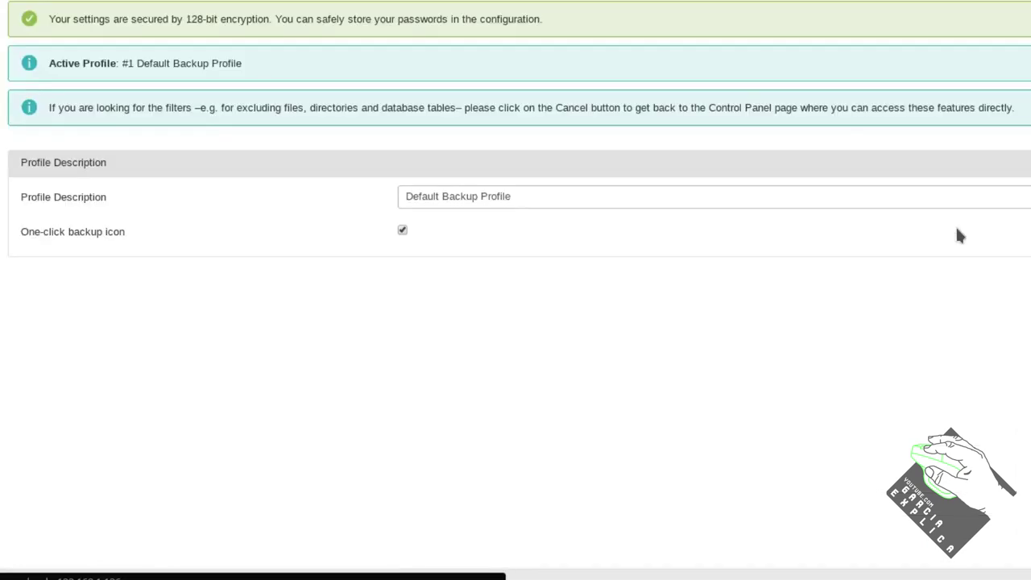
pyautogui.scroll(-3, 883, 242)
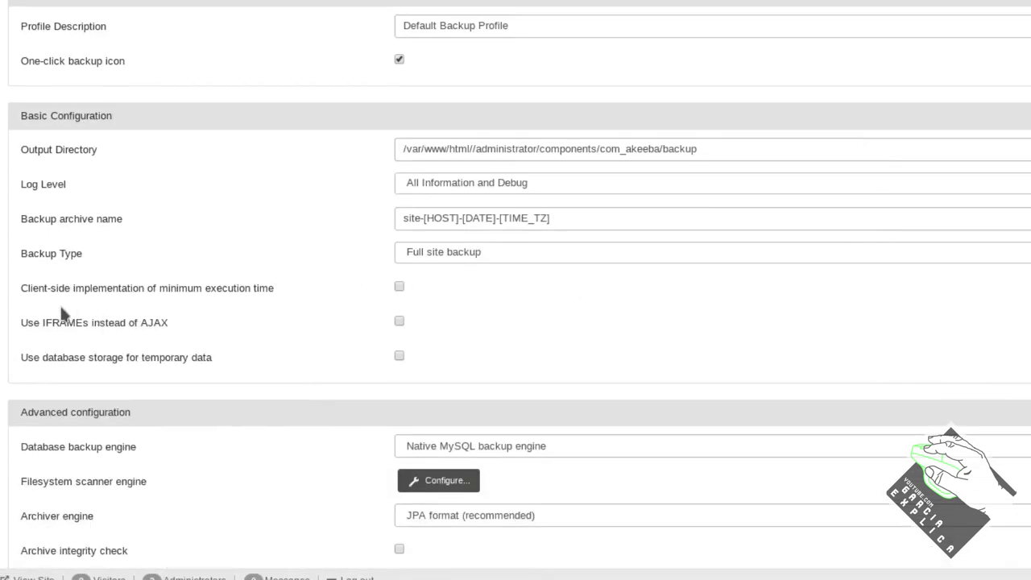
pyautogui.scroll(-1, 65, 315)
pyautogui.scroll(-1, 69, 306)
pyautogui.moveTo(108, 288)
pyautogui.scroll(-1, 109, 288)
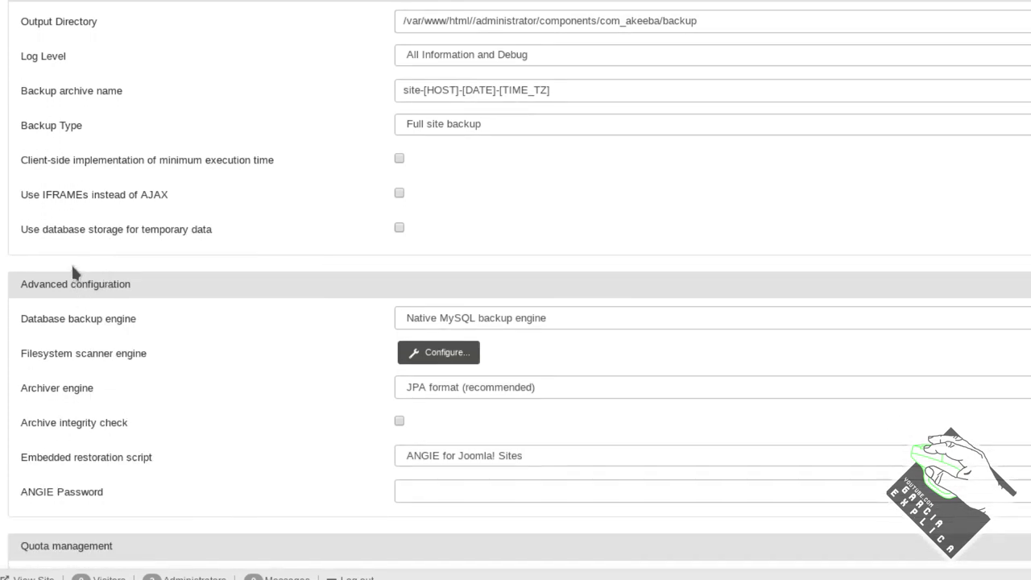
pyautogui.scroll(-2, 154, 266)
pyautogui.moveTo(265, 281)
pyautogui.scroll(-3, 279, 272)
pyautogui.scroll(-4, 282, 274)
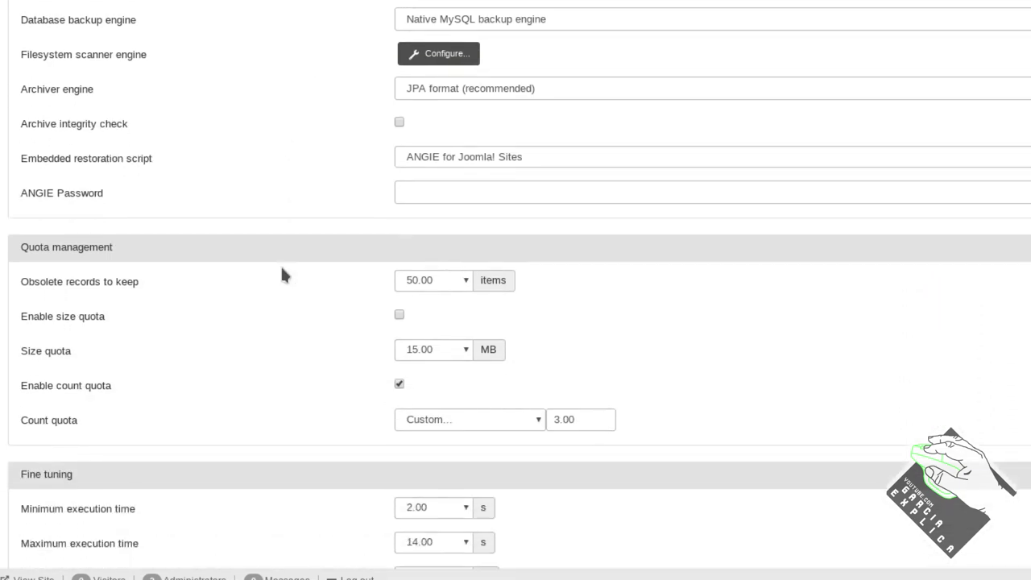
pyautogui.moveTo(306, 246)
pyautogui.scroll(-3, 314, 247)
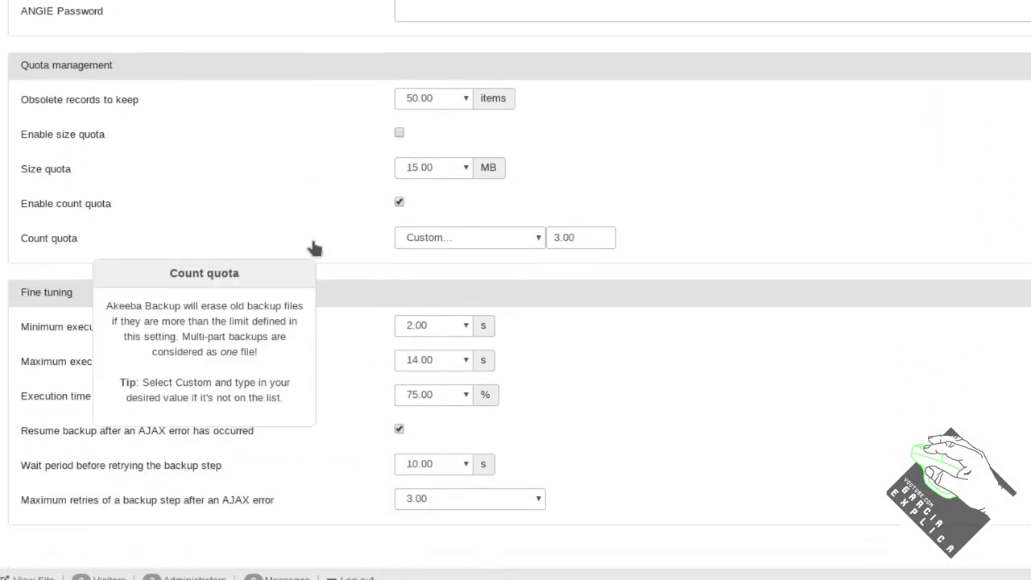
pyautogui.scroll(7, 314, 246)
pyautogui.scroll(12, 314, 242)
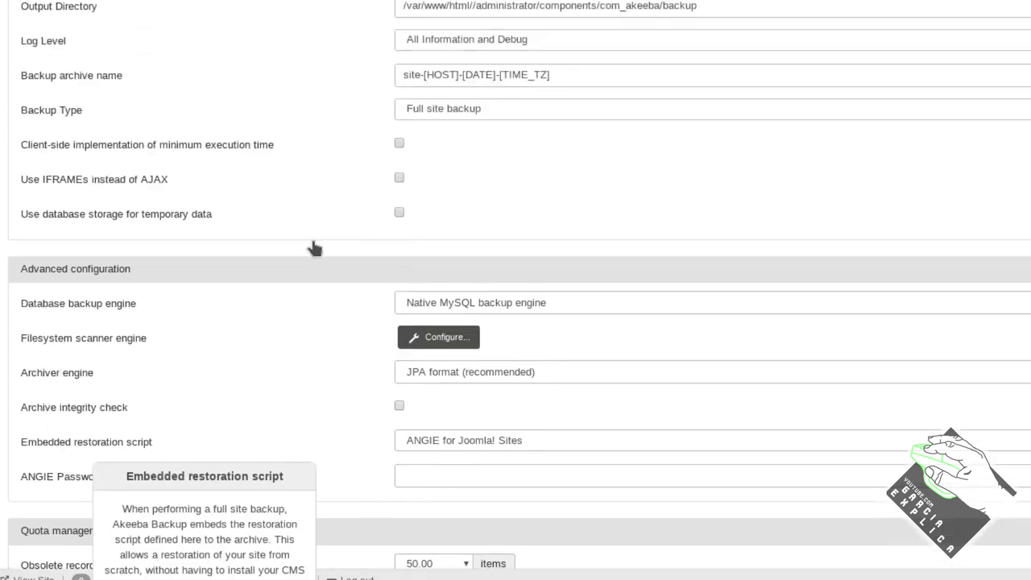
# - Keep Full site backup as the backup type and save and close the Default Backup Profile's configuration
pyautogui.scroll(-1, 318, 244)
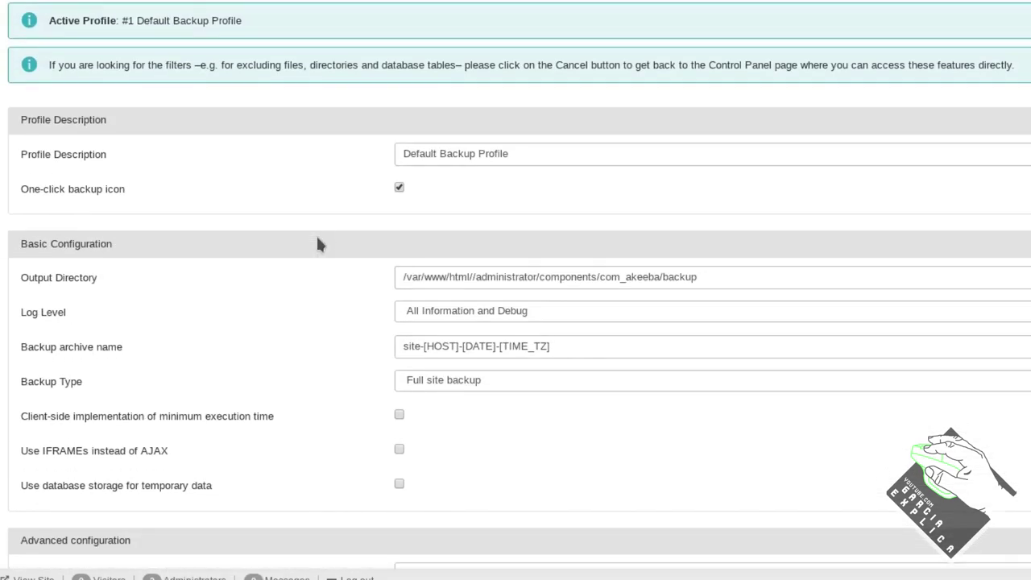
pyautogui.scroll(-2, 355, 274)
pyautogui.scroll(-1, 400, 271)
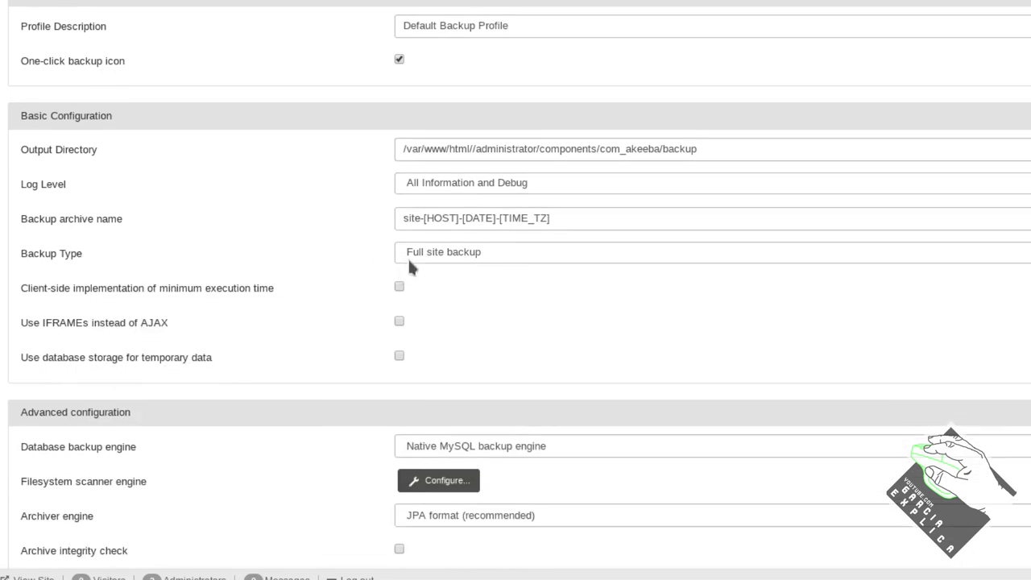
pyautogui.click(426, 259)
pyautogui.click(424, 269)
pyautogui.scroll(1, 453, 247)
pyautogui.scroll(4, 451, 247)
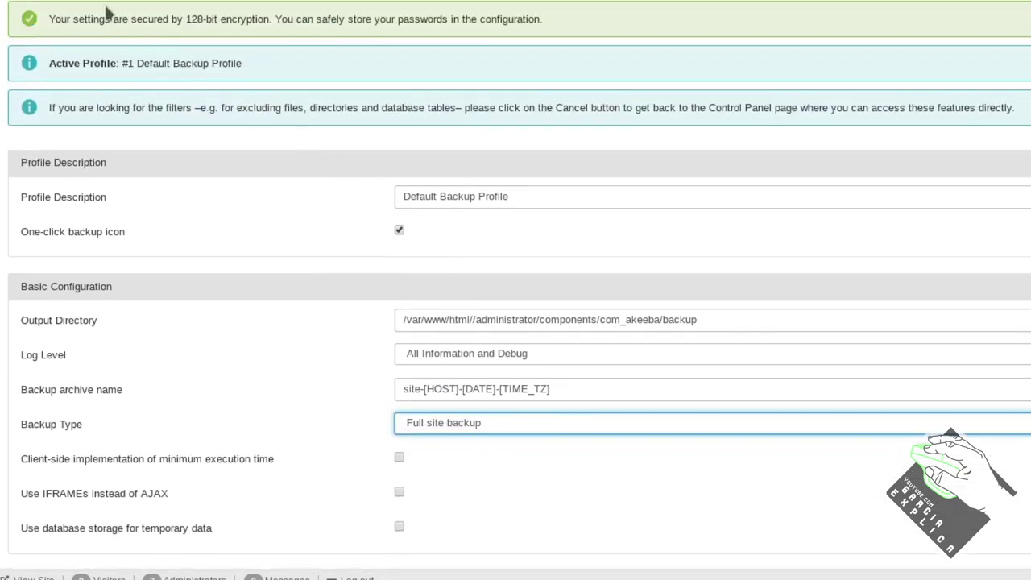
pyautogui.scroll(3, 107, 18)
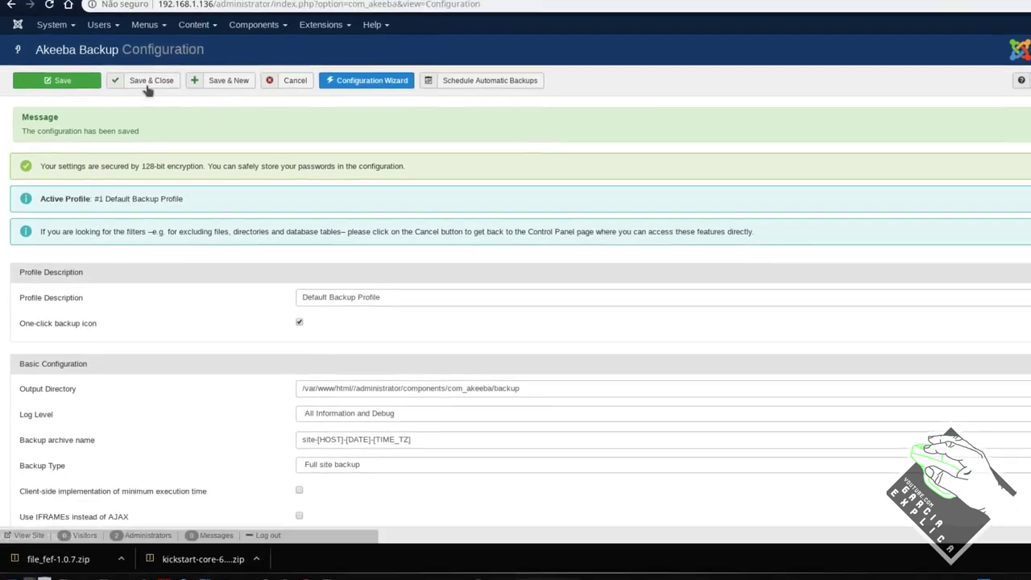
pyautogui.click(150, 80)
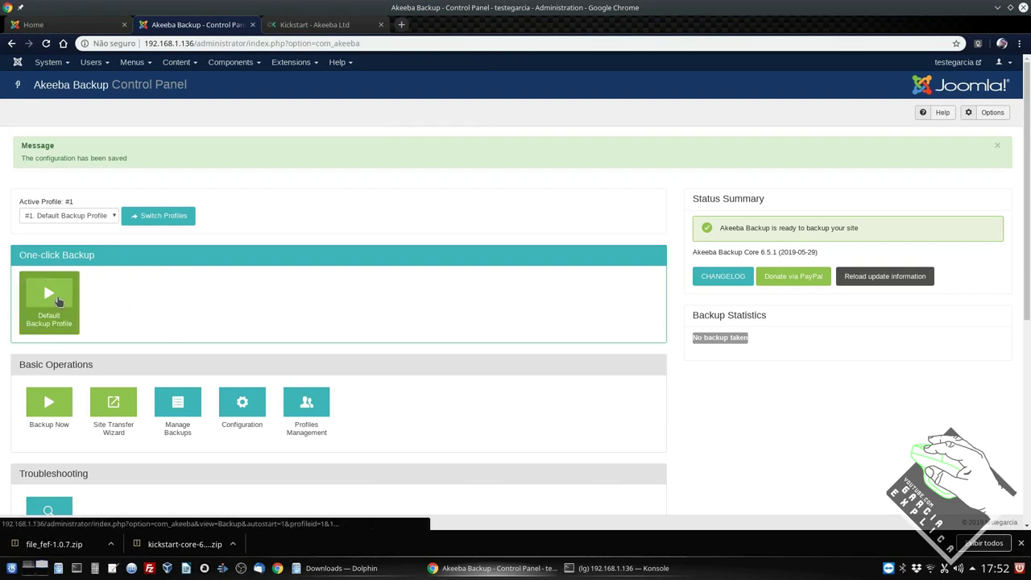
pyautogui.scroll(-1, 210, 303)
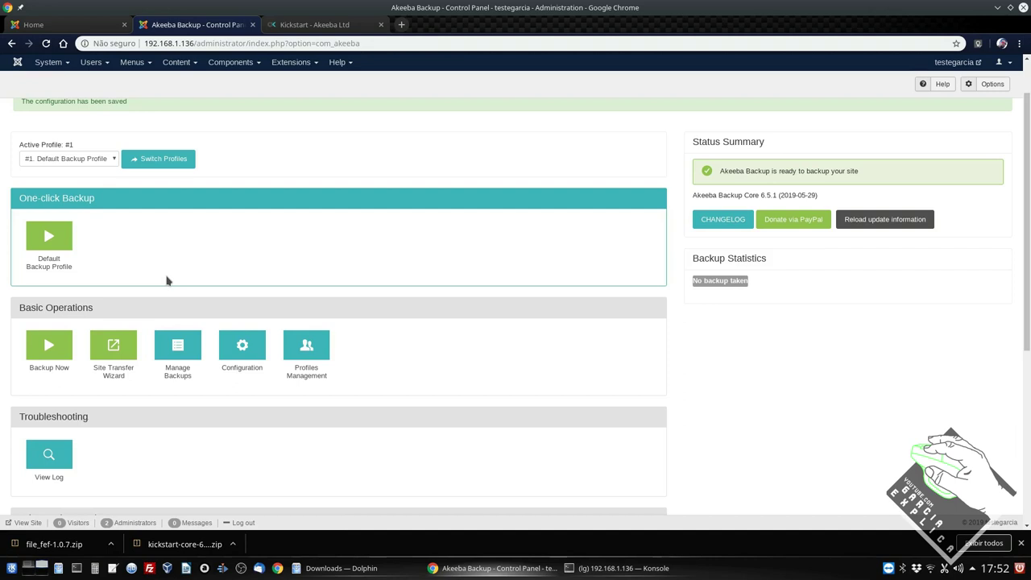
pyautogui.scroll(-1, 168, 280)
pyautogui.scroll(-4, 168, 280)
pyautogui.scroll(5, 168, 281)
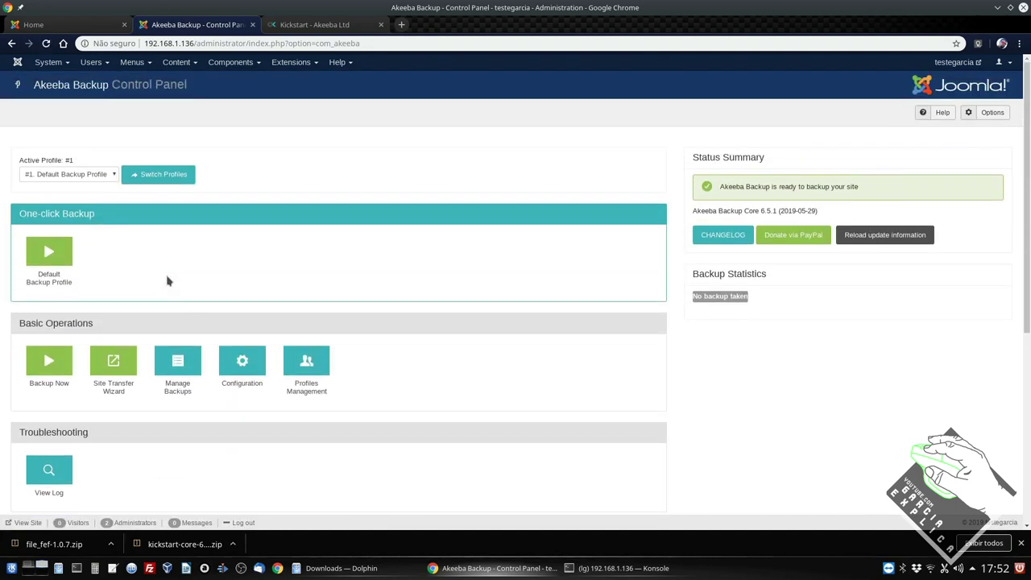
pyautogui.click(110, 175)
pyautogui.click(111, 184)
# - Change the active profile's description to bkp, keep the backup type at Full site backup, and save and close the configuration
pyautogui.click(243, 375)
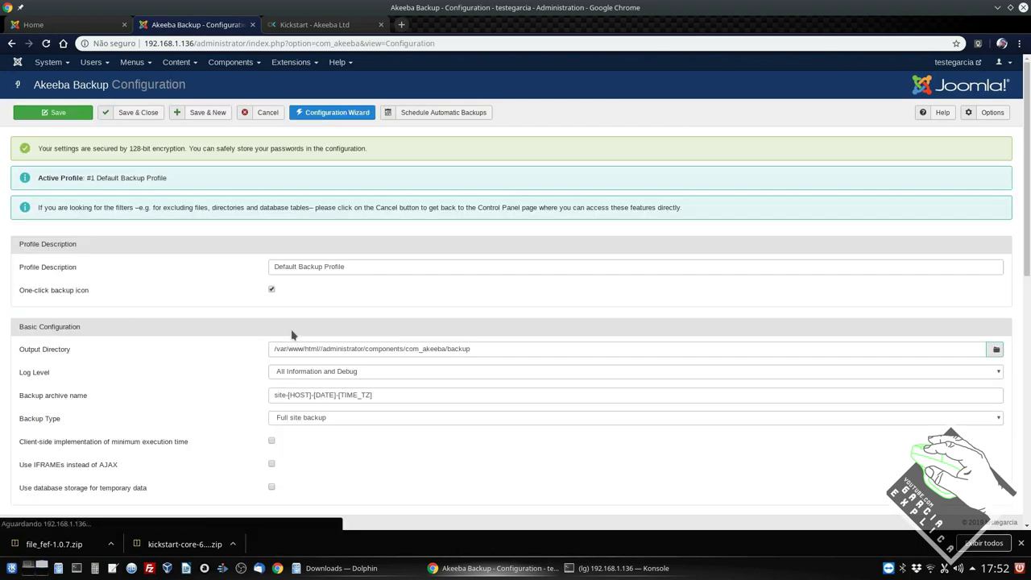
pyautogui.click(352, 267)
pyautogui.press('BackSpace')
pyautogui.press('BackSpace')
pyautogui.press('BackSpace')
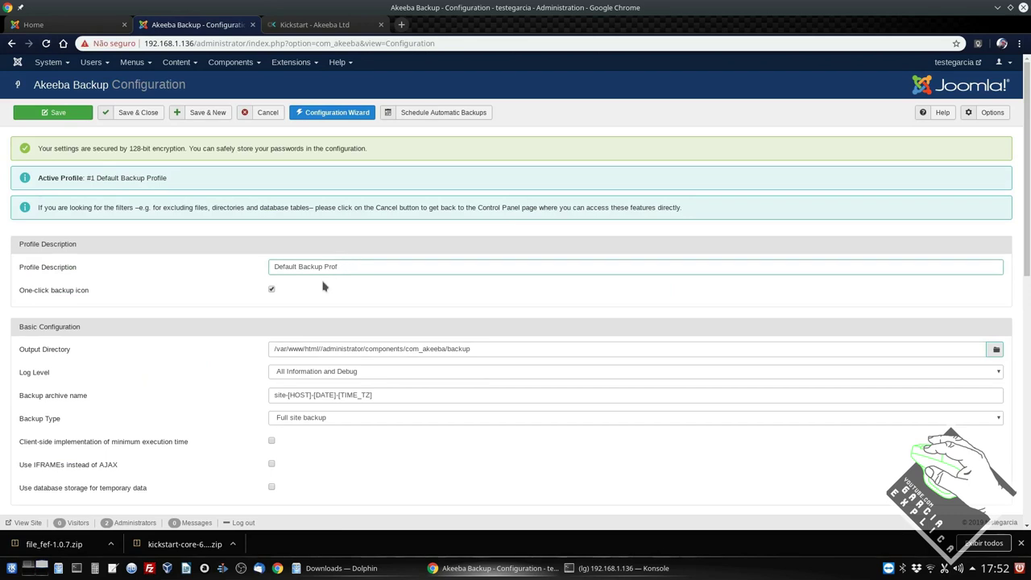
pyautogui.doubleClick(298, 268)
pyautogui.press('BackSpace')
pyautogui.press('BackSpace')
pyautogui.press('BackSpace')
pyautogui.press('BackSpace')
pyautogui.press('BackSpace')
pyautogui.press('BackSpace')
pyautogui.press('BackSpace')
pyautogui.press('BackSpace')
pyautogui.press('BackSpace')
pyautogui.click(313, 425)
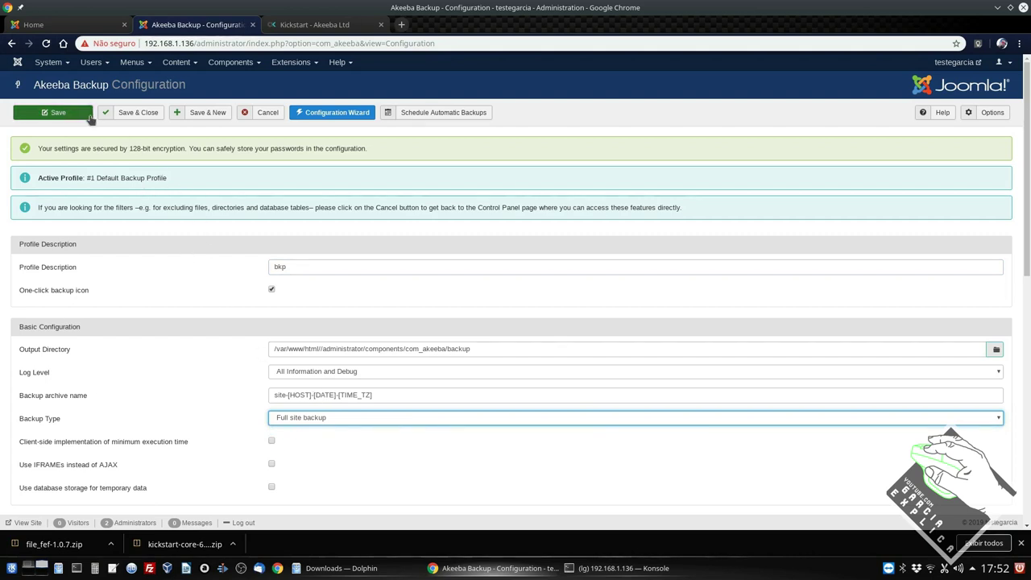
pyautogui.click(134, 113)
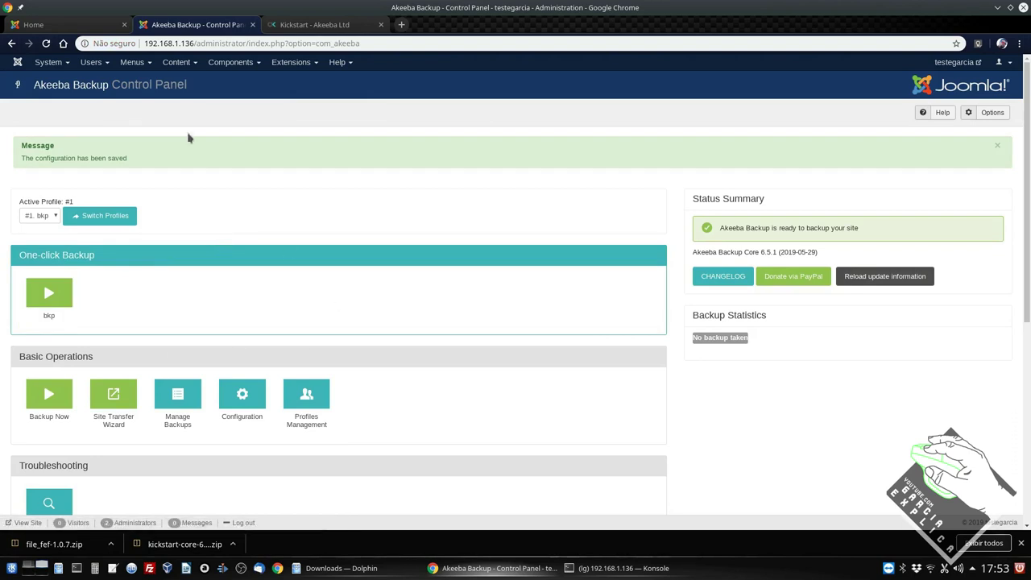
# - Start the one-click backup of the bkp profile, inspect the database error message, and resume the halted backup
pyautogui.click(229, 63)
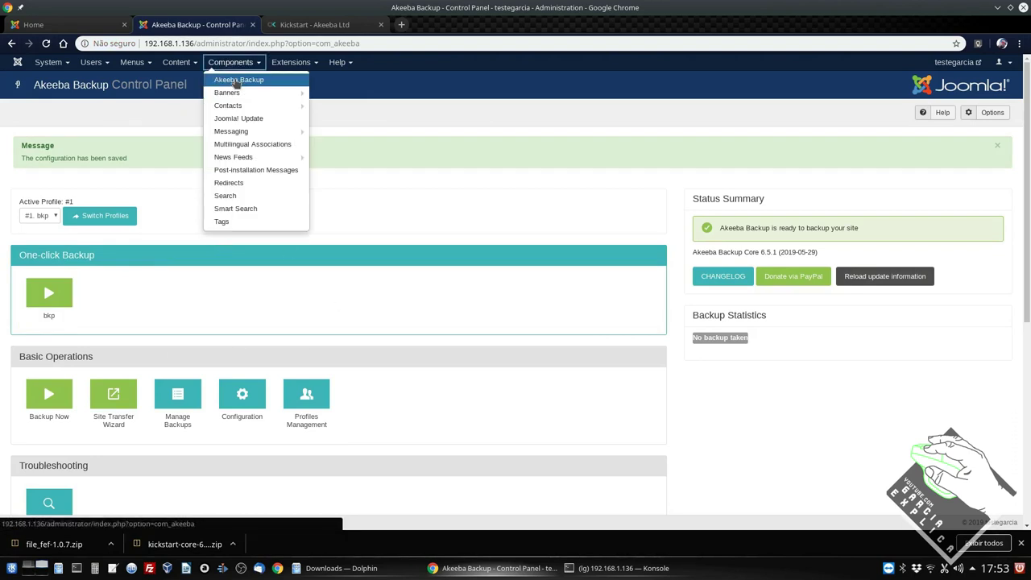
pyautogui.click(45, 290)
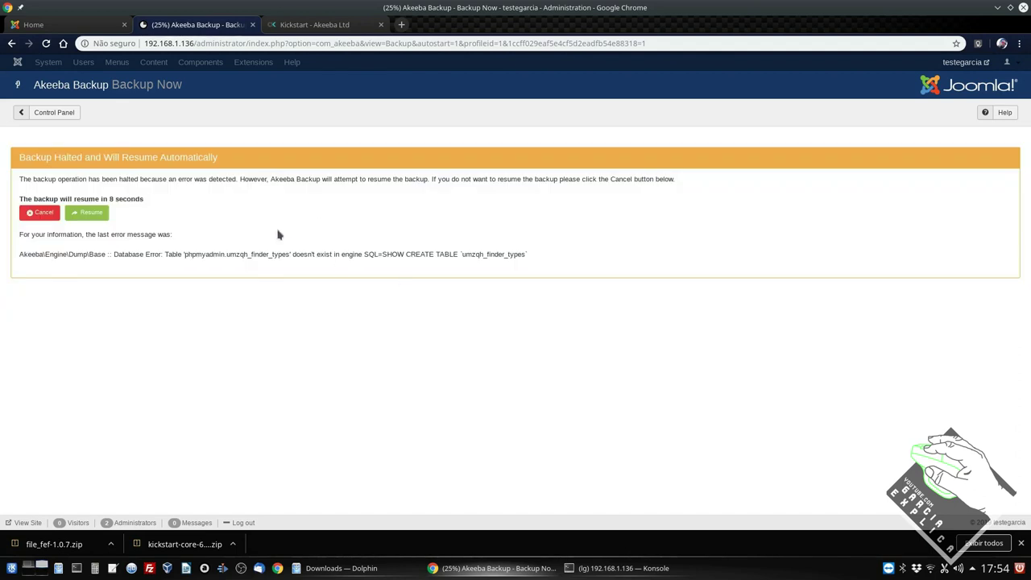
pyautogui.moveTo(114, 255); pyautogui.dragTo(23, 256)
pyautogui.click(539, 262)
pyautogui.click(21, 255)
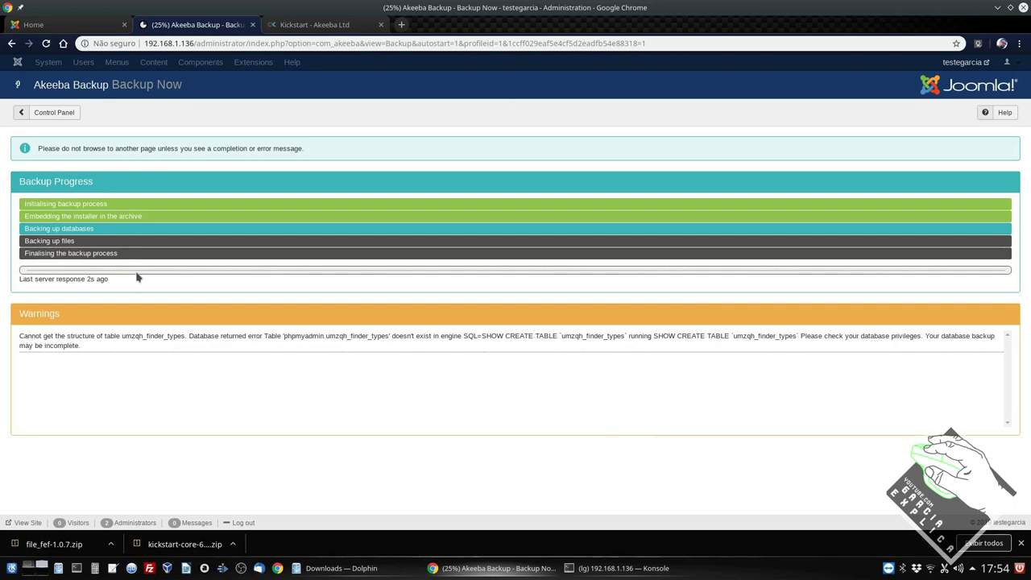
pyautogui.click(93, 213)
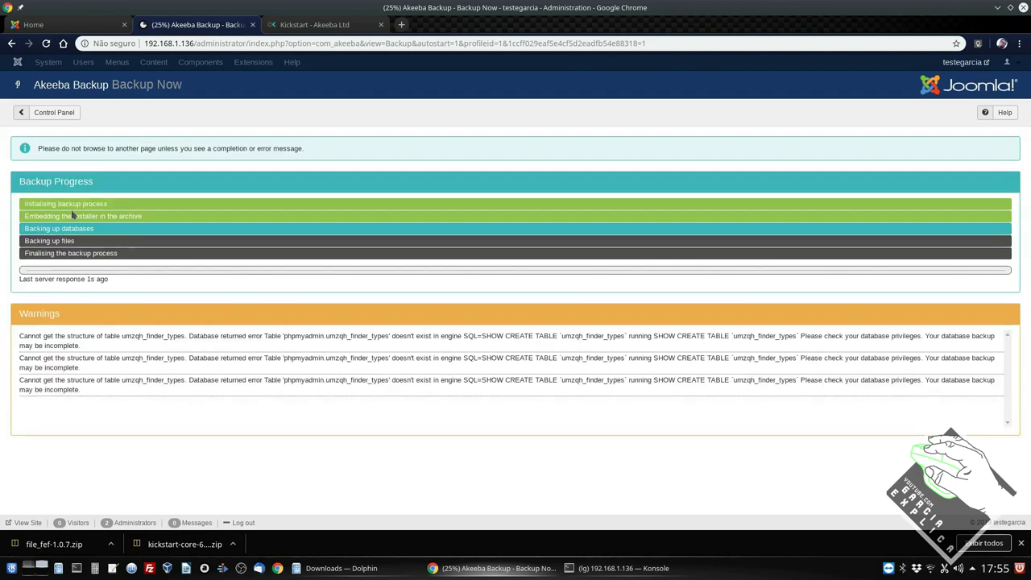
# - Return to the Akeeba Backup control panel and examine its backup statistics and available operations
pyautogui.click(42, 117)
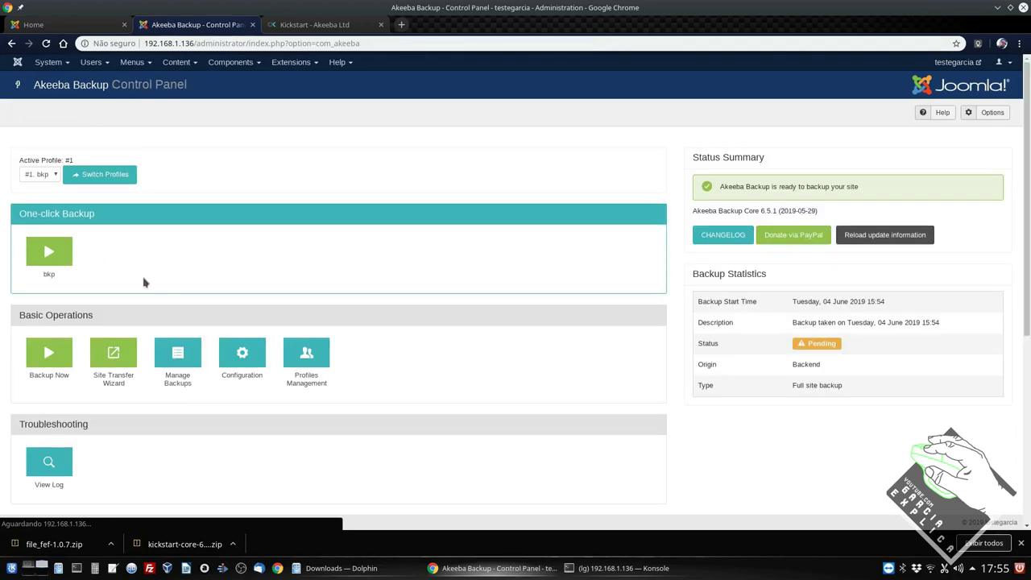
pyautogui.scroll(-3, 242, 265)
pyautogui.scroll(3, 245, 262)
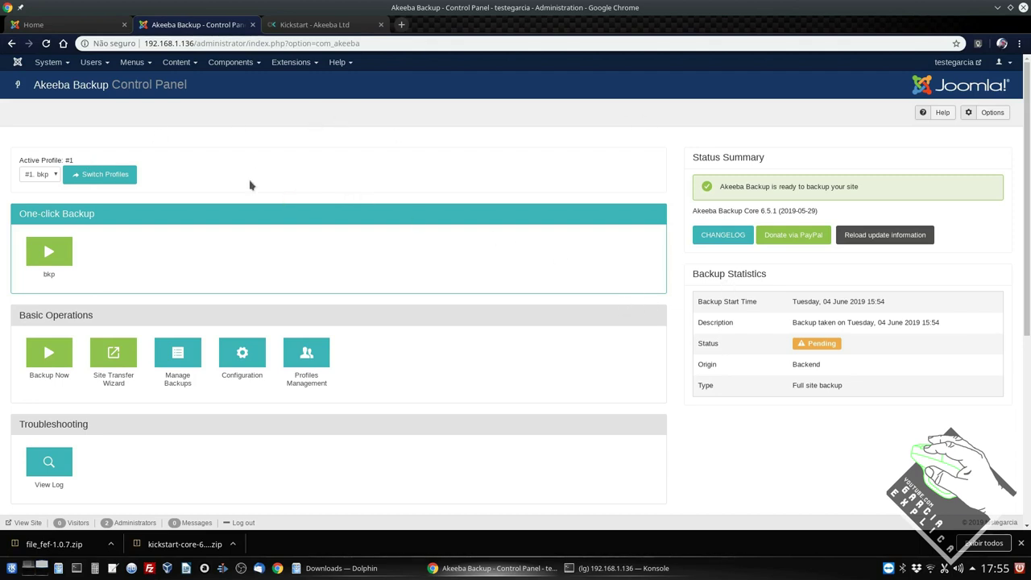
pyautogui.click(50, 65)
pyautogui.click(53, 78)
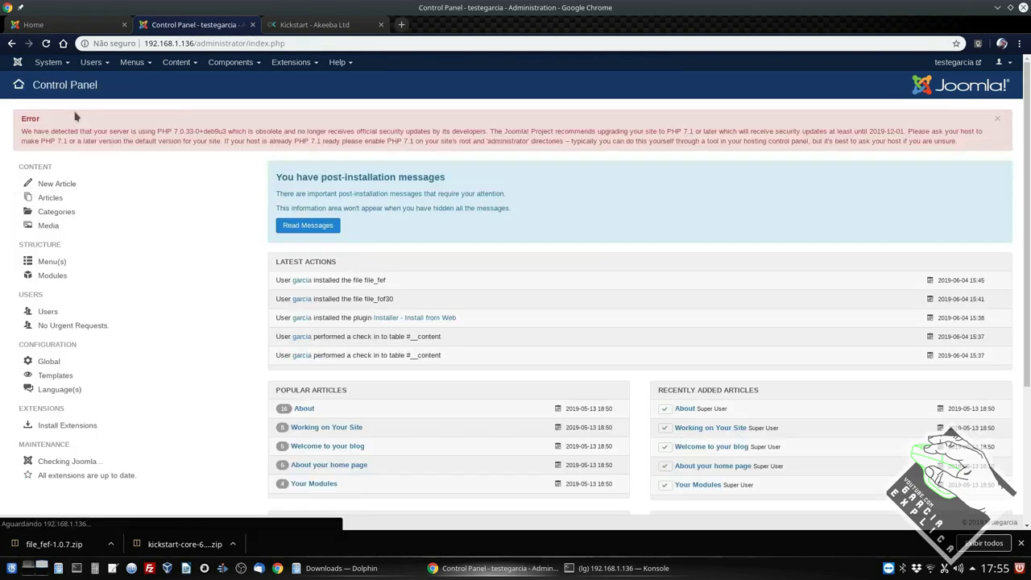
pyautogui.click(231, 62)
pyautogui.click(241, 77)
pyautogui.scroll(-3, 214, 209)
pyautogui.scroll(3, 216, 212)
pyautogui.scroll(-4, 215, 213)
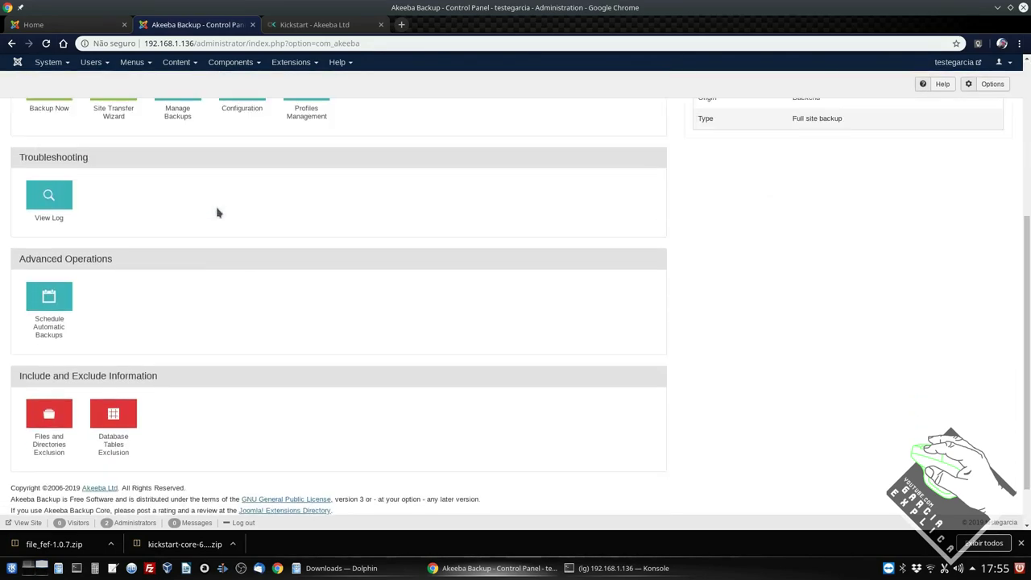
pyautogui.scroll(3, 216, 212)
pyautogui.scroll(2, 216, 212)
# - Switch to the Konsole session on 192.168.1.136 and clear the terminal
pyautogui.click(574, 567)
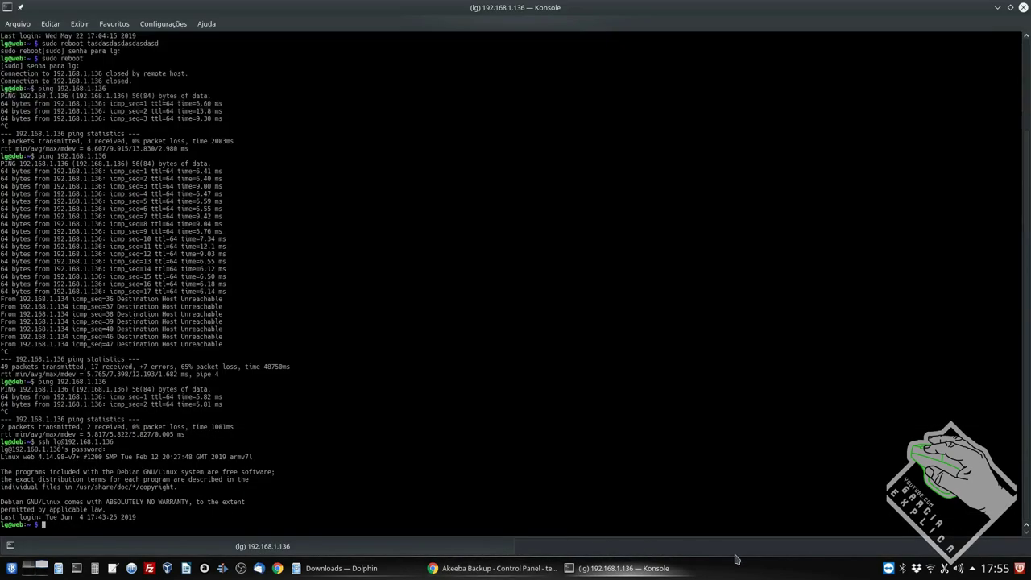
pyautogui.write('clear')
pyautogui.press('Return')
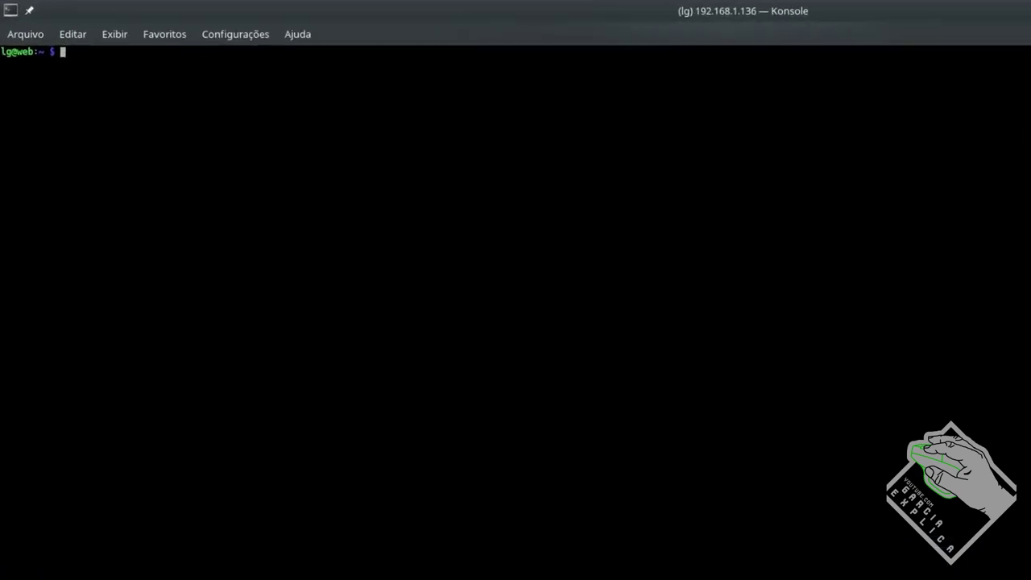
# - Begin a cd command with the web root path /var/www/html/
pyautogui.write('cd V')
pyautogui.press('Tab')
pyautogui.write('w')
pyautogui.press('BackSpace')
pyautogui.press('BackSpace')
pyautogui.press('BackSpace')
pyautogui.press('BackSpace')
pyautogui.press('BackSpace')
pyautogui.press('BackSpace')
pyautogui.press('BackSpace')
pyautogui.press('BackSpace')
pyautogui.press('BackSpace')
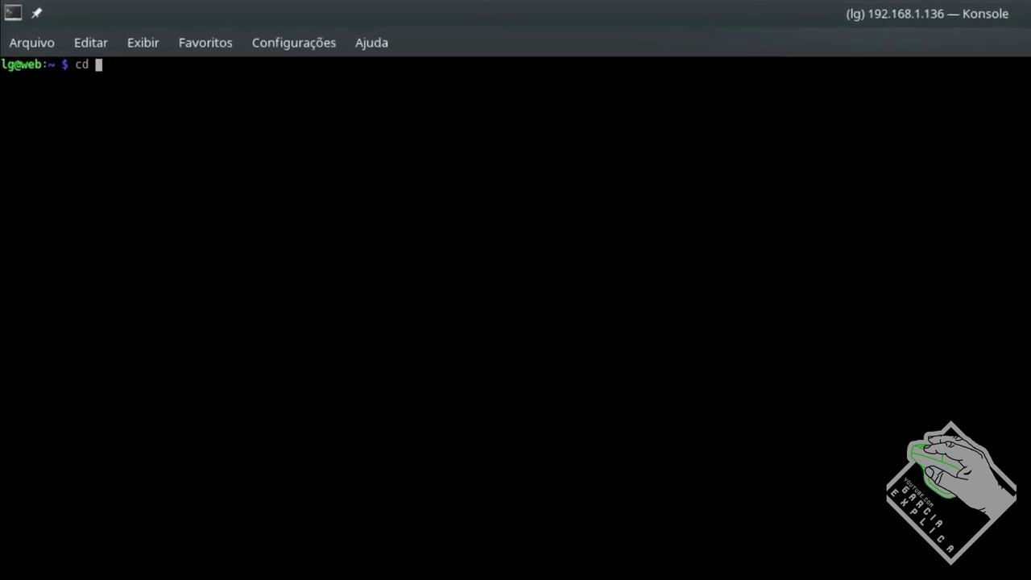
pyautogui.write('/var/w')
pyautogui.press('Tab')
pyautogui.write('ht')
pyautogui.press('Tab')
pyautogui.write('ba')
pyautogui.press('BackSpace')
pyautogui.press('BackSpace')
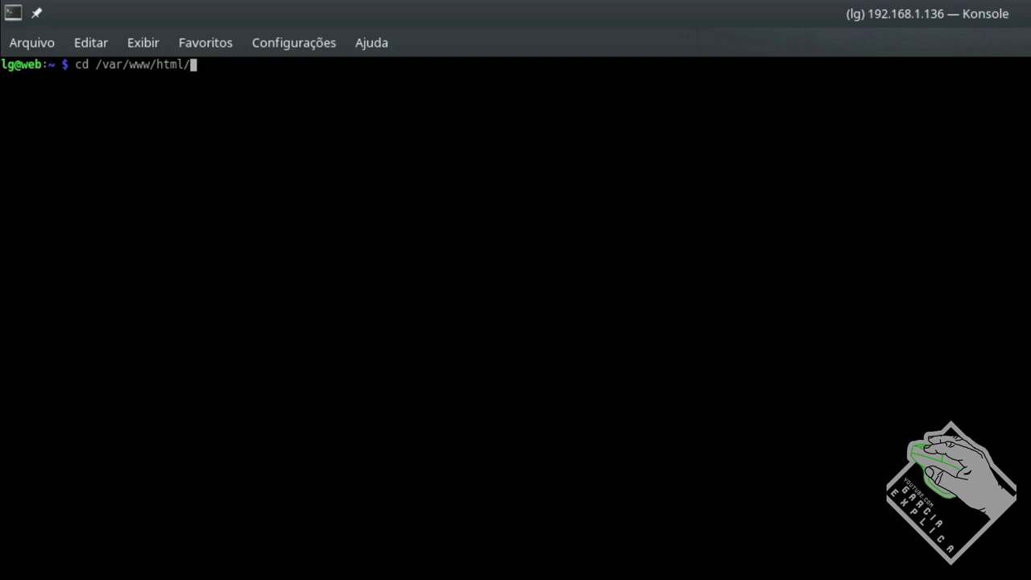
# - List the web root's folders, extend the cd path with administrator/, and list the folders inside it
pyautogui.press('Tab')
pyautogui.press('Tab')
pyautogui.press('Tab')
pyautogui.write('ad')
pyautogui.press('Tab')
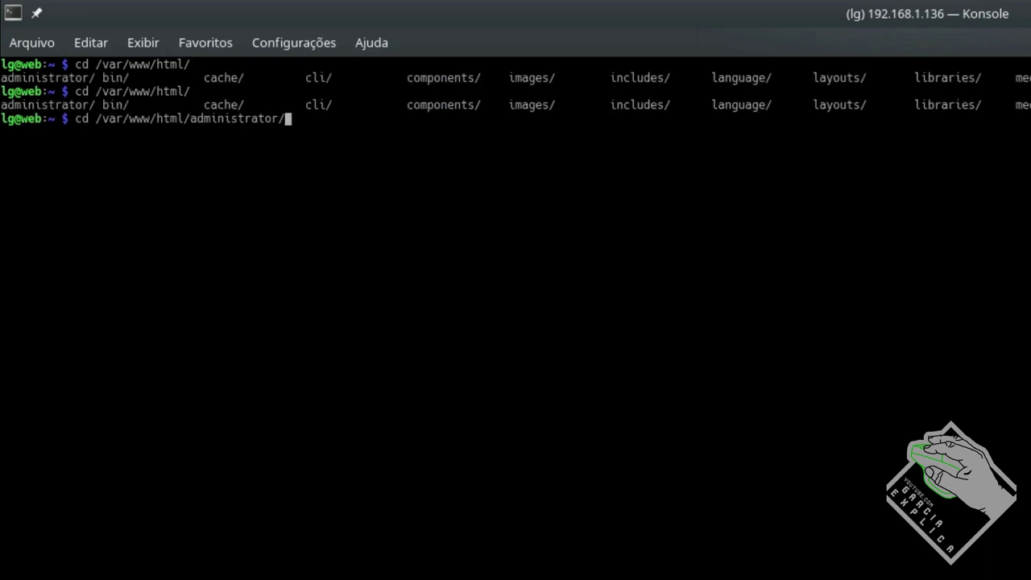
pyautogui.press('Tab')
pyautogui.press('Tab')
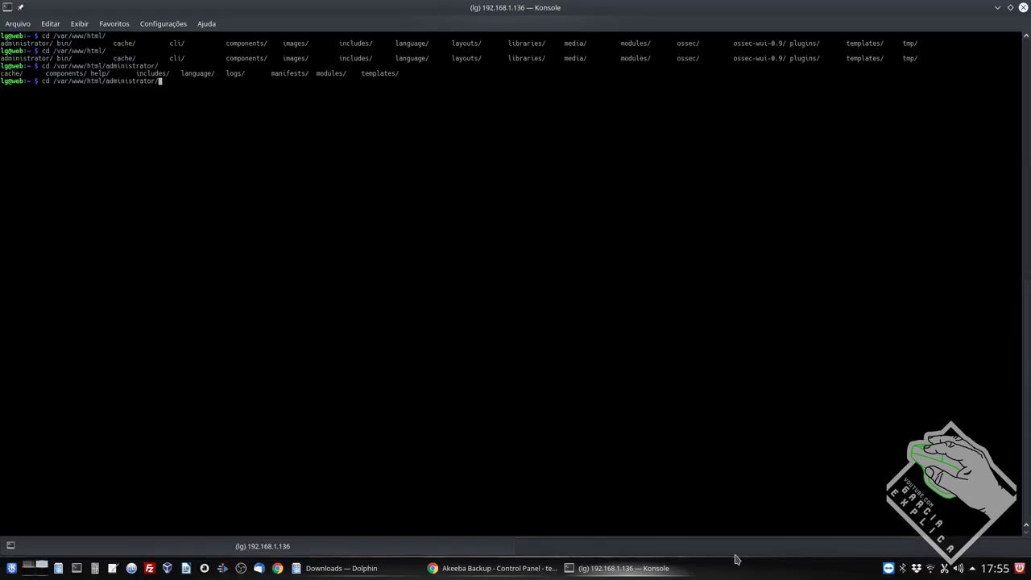
# - Extend the cd path with components/com_ and list the matching component folders
pyautogui.write('com')
pyautogui.press('BackSpace')
pyautogui.press('BackSpace')
pyautogui.write('om')
pyautogui.press('Tab')
pyautogui.write('com_')
pyautogui.press('Tab')
pyautogui.press('Tab')
pyautogui.press('Tab')
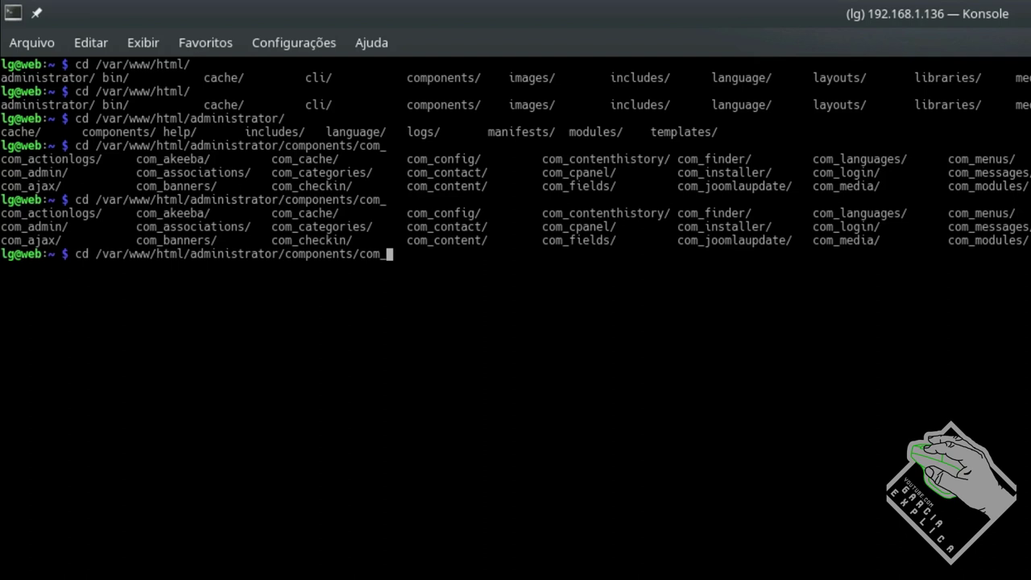
# - Complete the path with com_akeeba/backup/ and change into that directory
pyautogui.write('a')
pyautogui.write('k')
pyautogui.press('Tab')
pyautogui.press('Tab')
pyautogui.press('Tab')
pyautogui.write('back')
pyautogui.press('Tab')
pyautogui.press('Return')
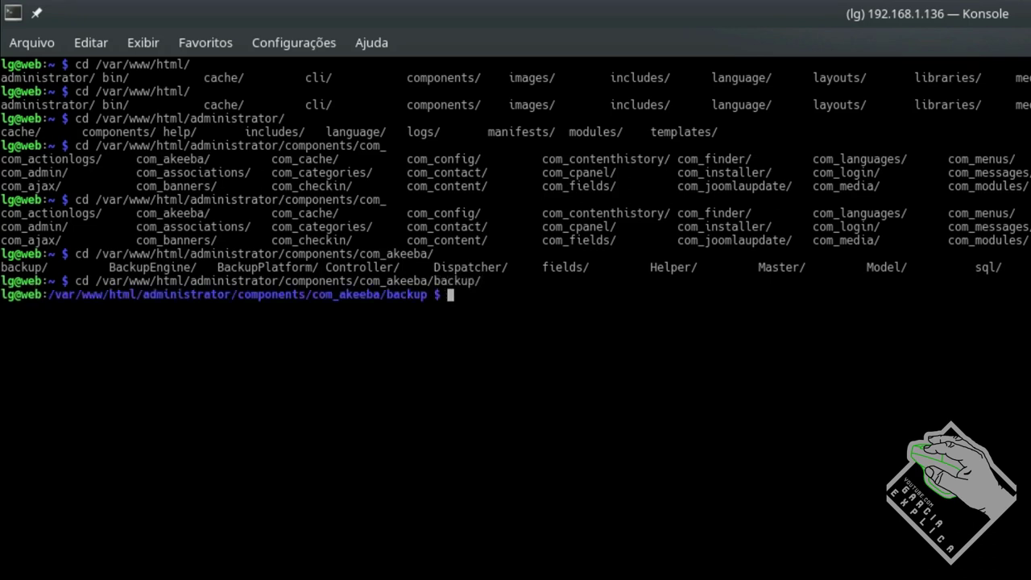
# - List the backup directory's files and examine the host, date, time and extension parts of the .jpa site archive's name
pyautogui.write('ls')
pyautogui.press('Return')
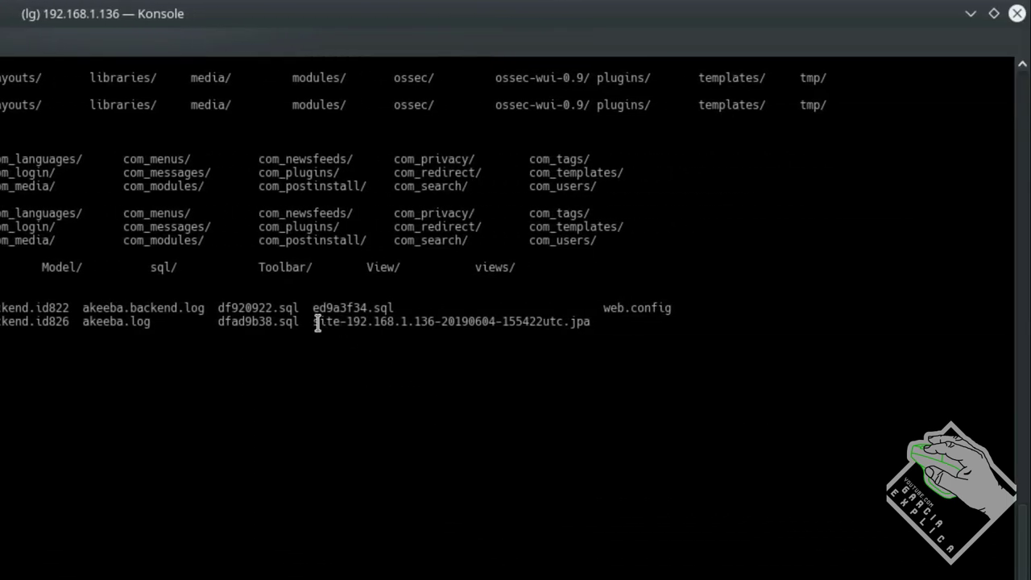
pyautogui.moveTo(319, 321); pyautogui.dragTo(428, 314)
pyautogui.click(428, 314)
pyautogui.moveTo(591, 322); pyautogui.dragTo(545, 321)
pyautogui.click(319, 323)
pyautogui.click(507, 321)
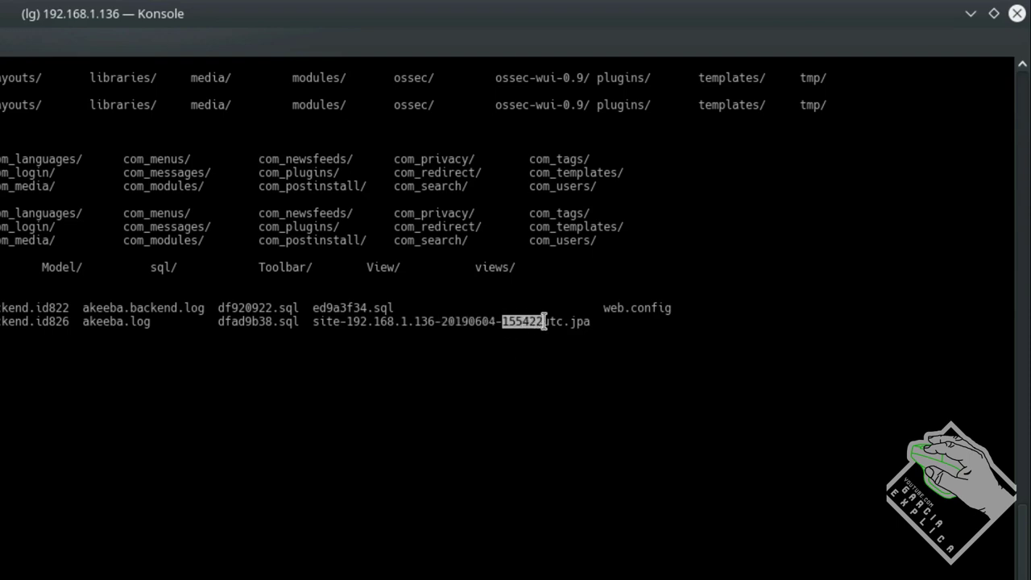
pyautogui.click(554, 321)
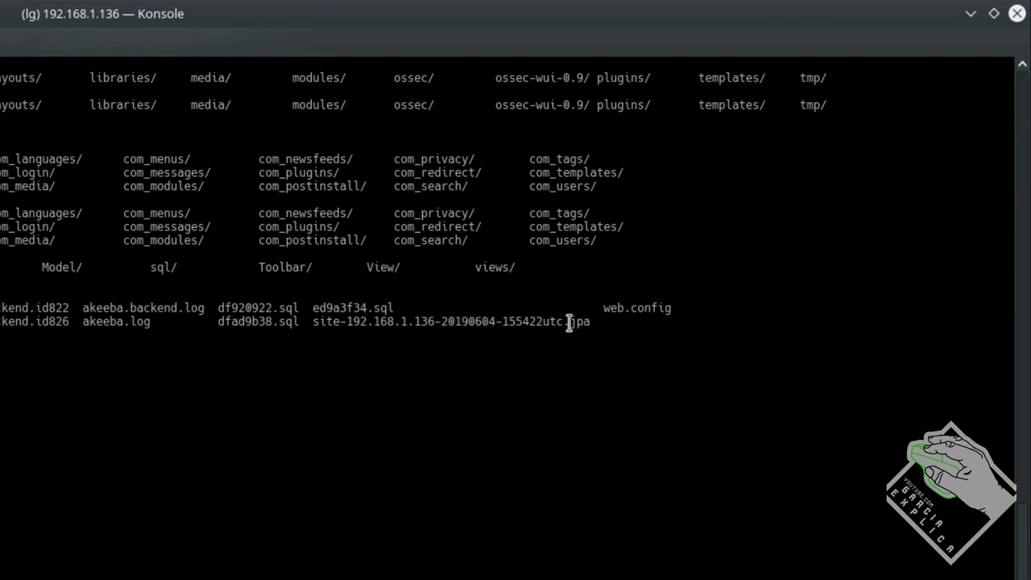
pyautogui.moveTo(572, 341); pyautogui.dragTo(368, 317)
pyautogui.click(597, 322)
pyautogui.click(363, 319)
pyautogui.moveTo(314, 320); pyautogui.dragTo(592, 321)
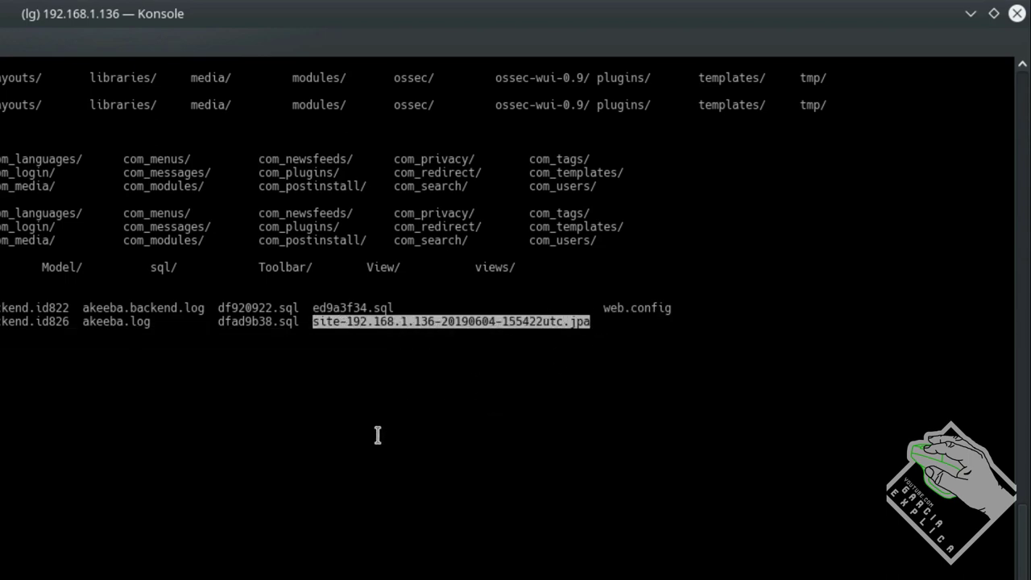
pyautogui.click(368, 490)
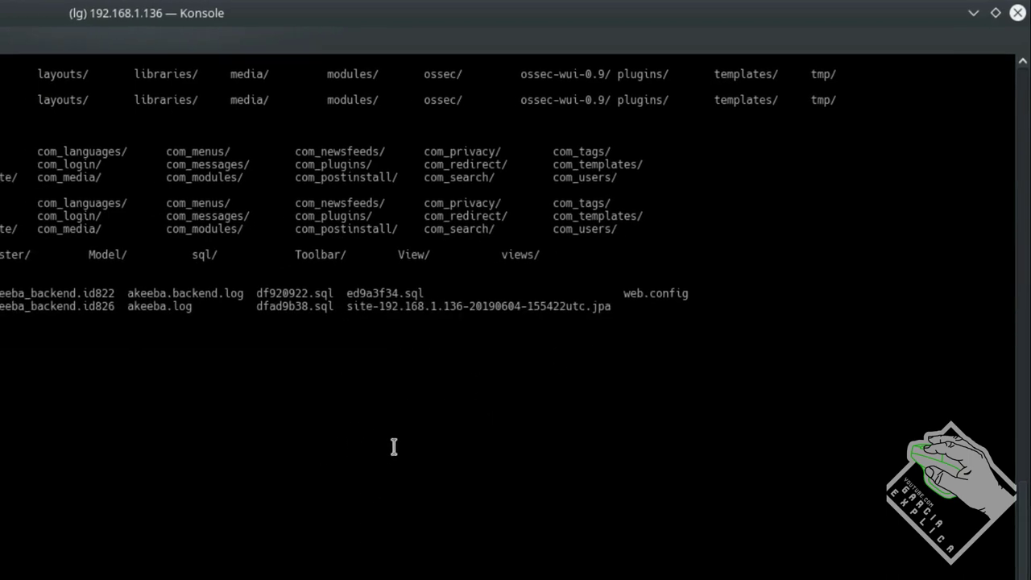
# - Switch to Chrome, look at the Akeeba Kickstart download page, and return to the Akeeba Backup control panel
pyautogui.click(496, 569)
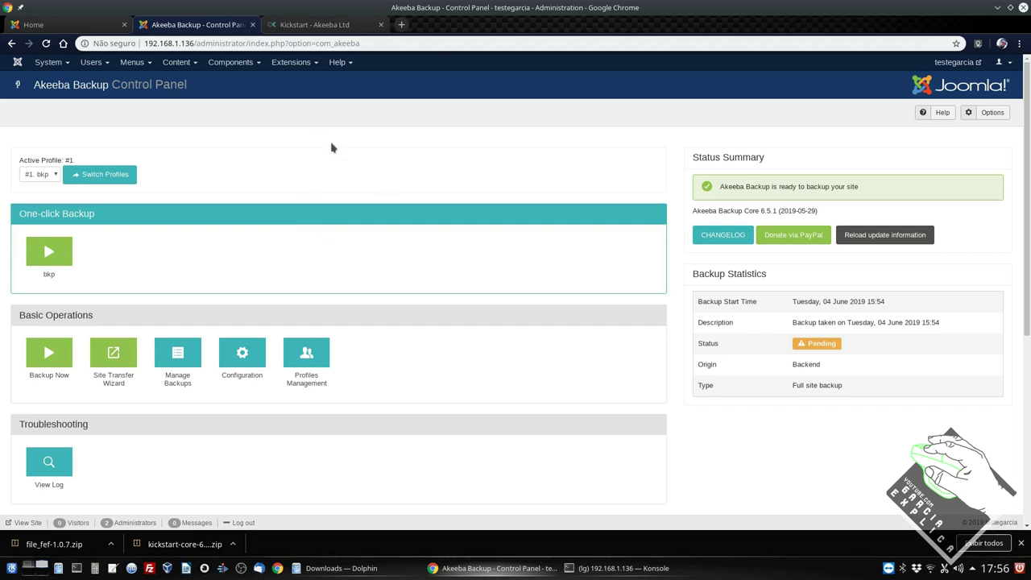
pyautogui.click(327, 26)
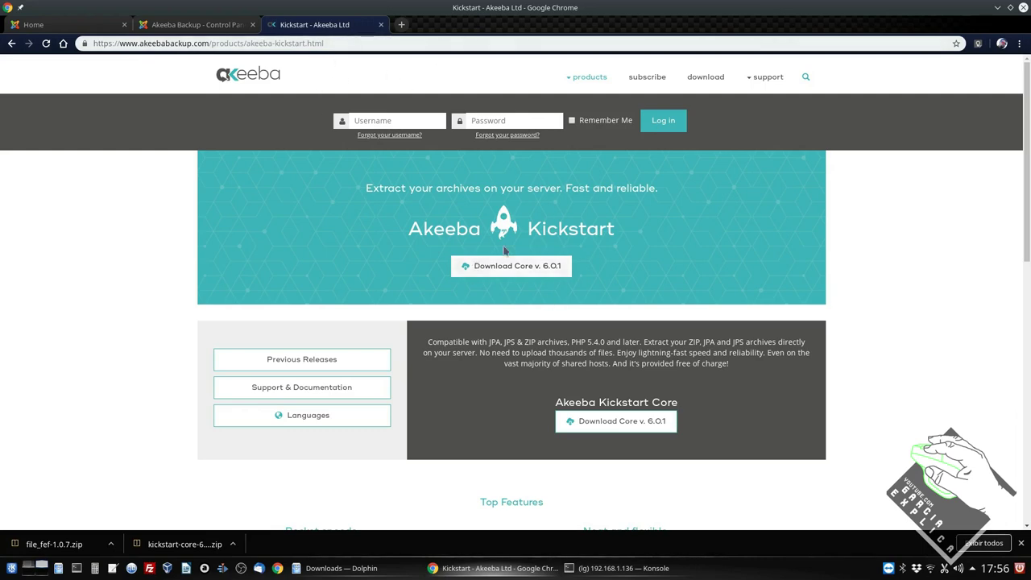
pyautogui.click(196, 25)
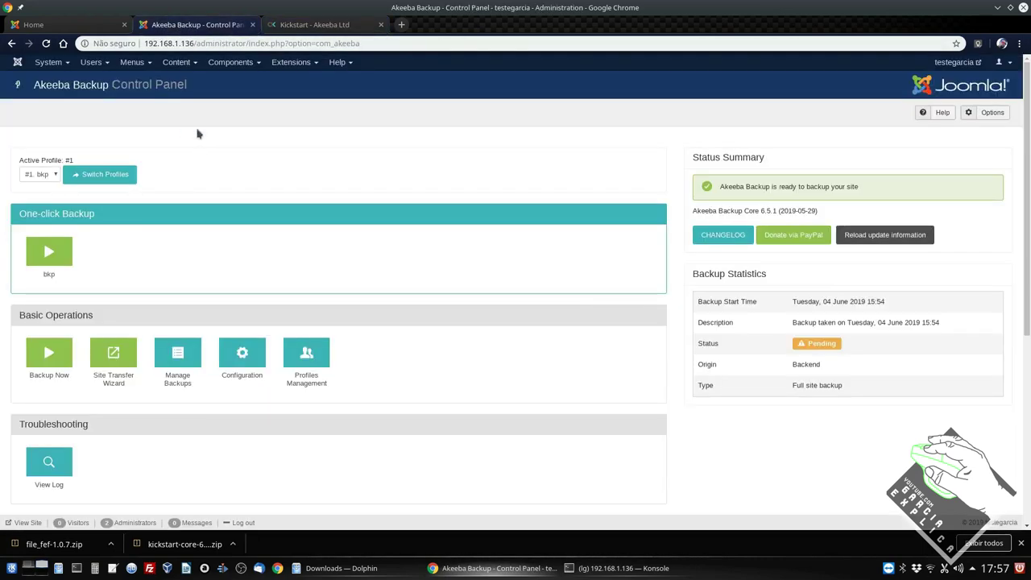
# - Download Akeeba Kickstart Core v. 6.0.1 again and delete the duplicate kickstart-core-6.0.1 (1).zip from the Downloads folder
pyautogui.click(323, 25)
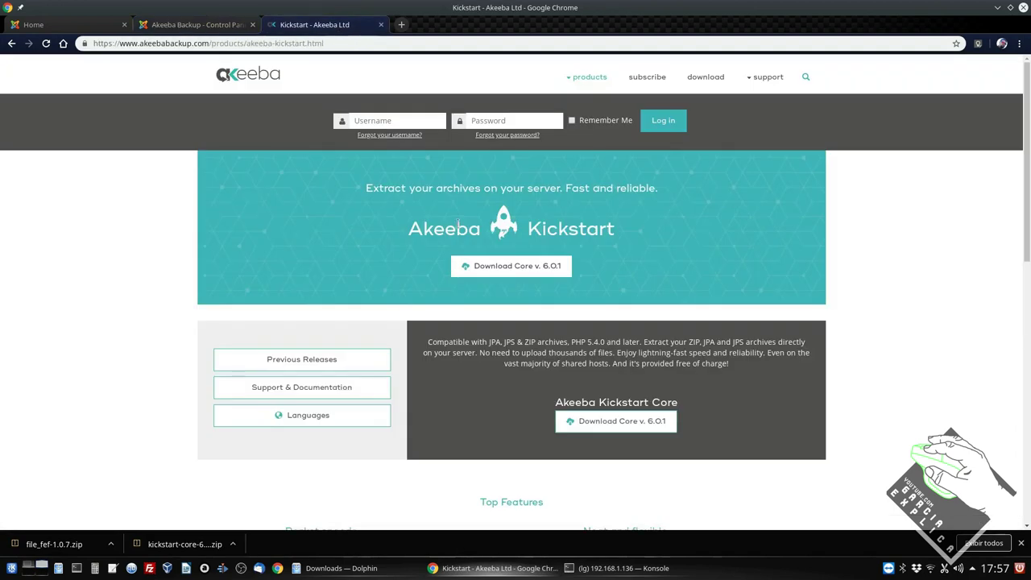
pyautogui.click(453, 267)
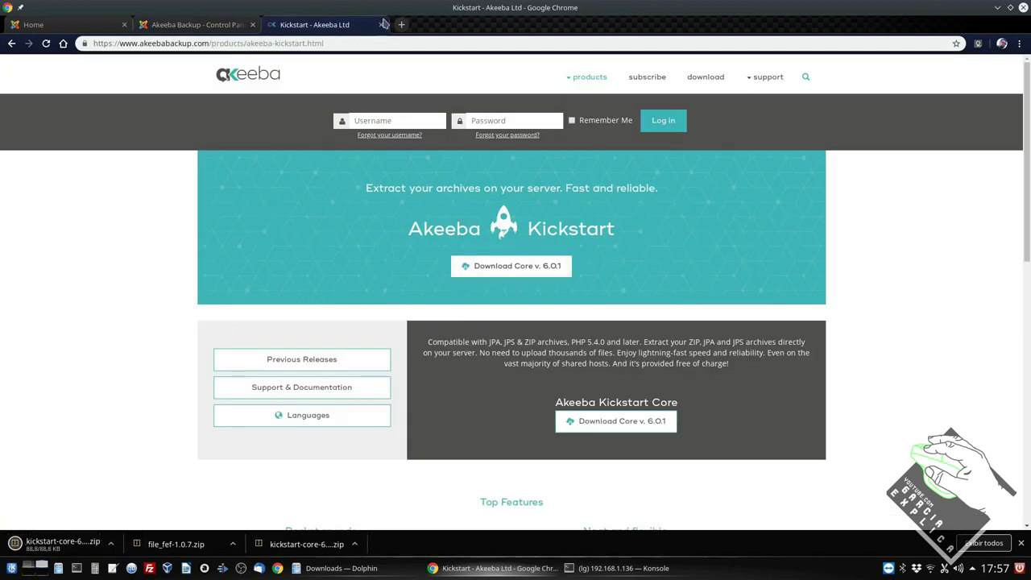
pyautogui.click(346, 568)
pyautogui.click(843, 231)
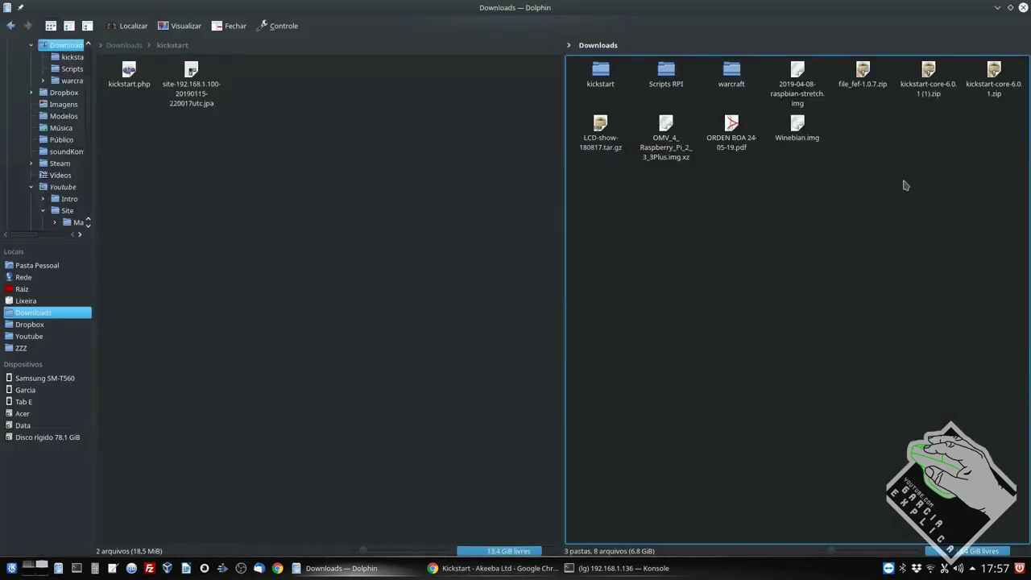
pyautogui.click(929, 69)
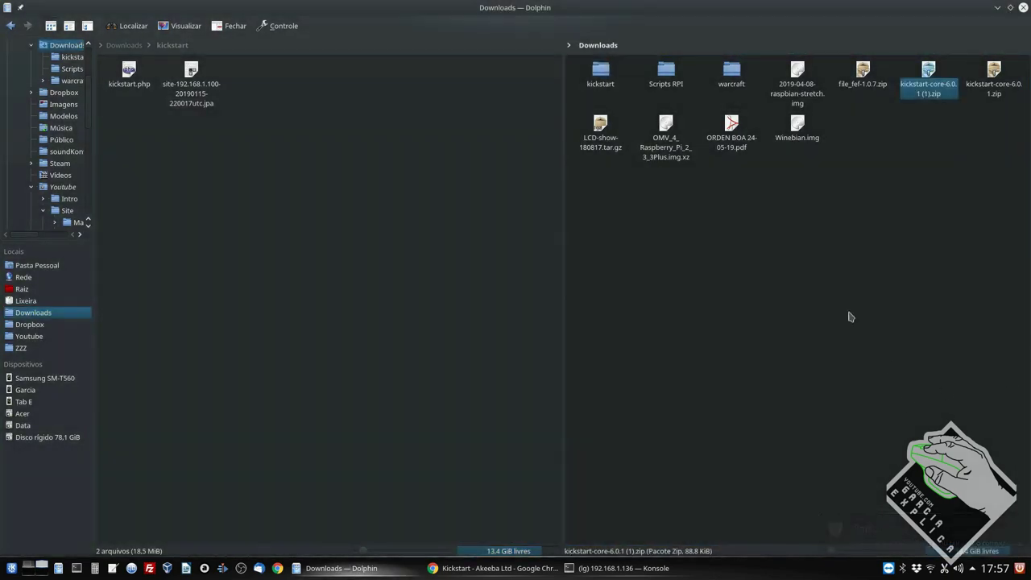
# - Open kickstart-core-6.0.1.zip in the archive viewer, look at kickstart.php inside it, and close the archive
pyautogui.doubleClick(929, 76)
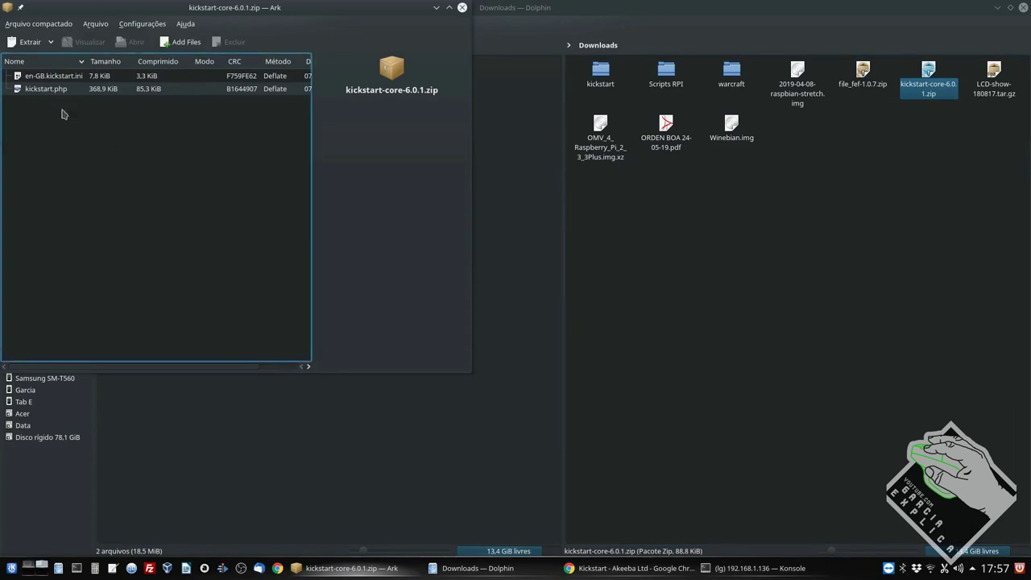
pyautogui.moveTo(53, 89); pyautogui.dragTo(414, 126)
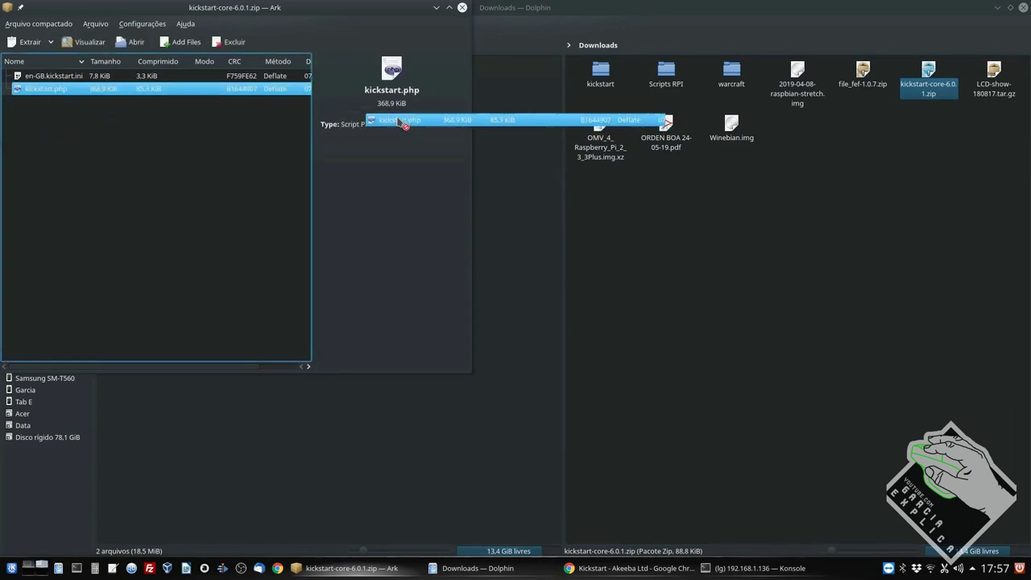
pyautogui.click(462, 8)
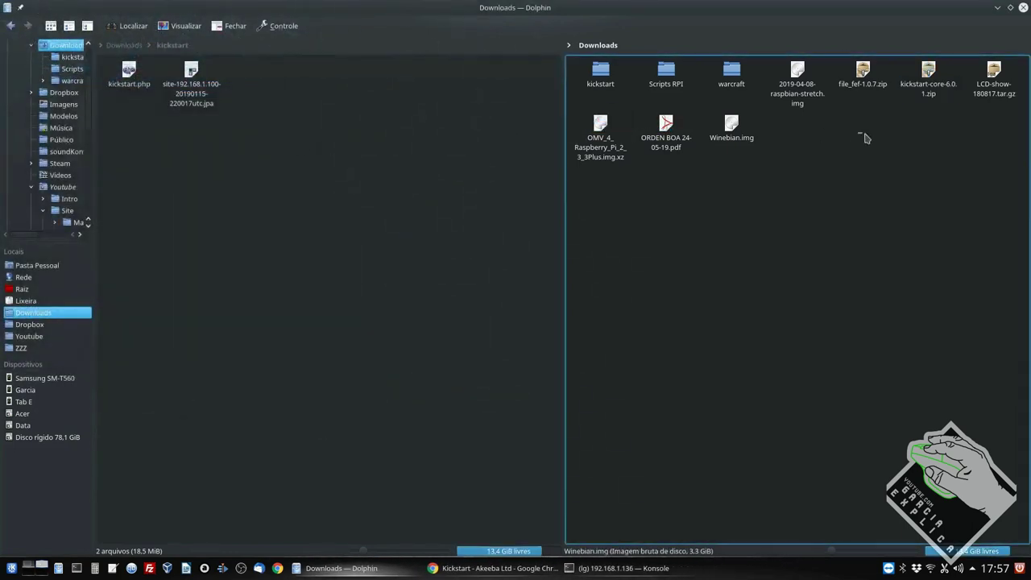
# - Open the kickstart folder in Downloads and examine the kickstart.php and .jpa site archive files that belong together
pyautogui.click(854, 117)
pyautogui.moveTo(884, 122); pyautogui.dragTo(930, 75)
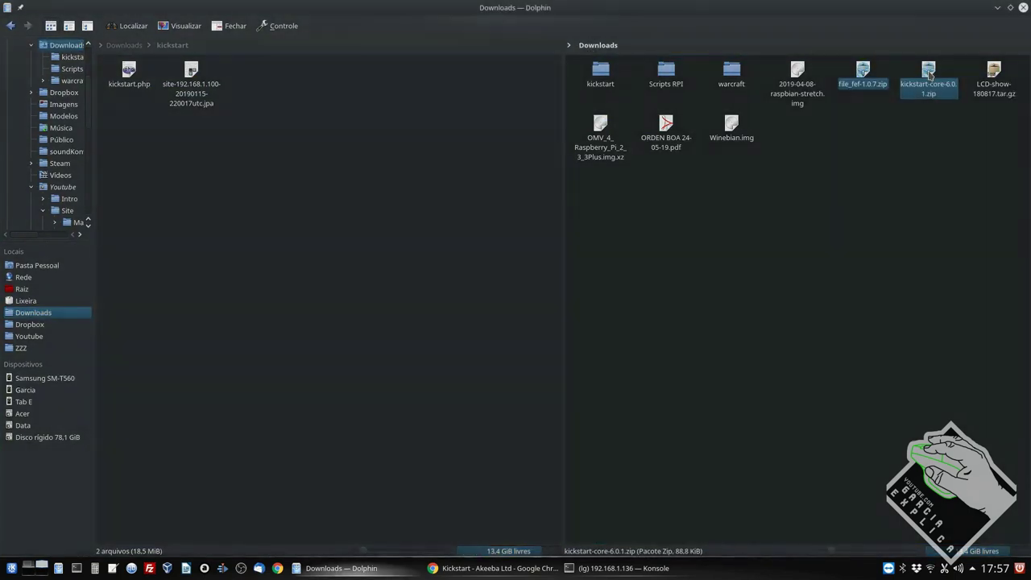
pyautogui.click(610, 93)
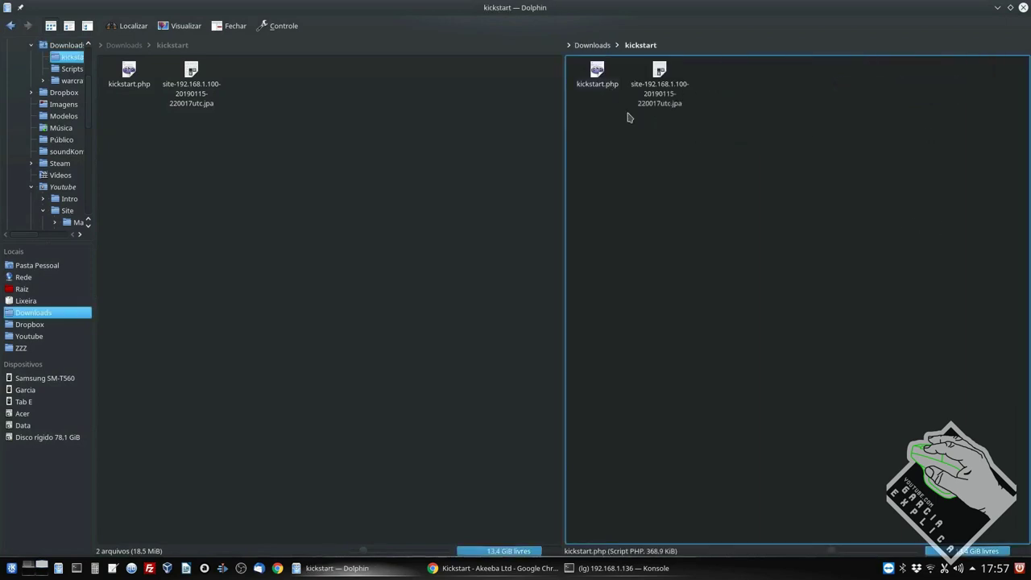
pyautogui.moveTo(748, 142); pyautogui.dragTo(723, 156)
pyautogui.click(665, 101)
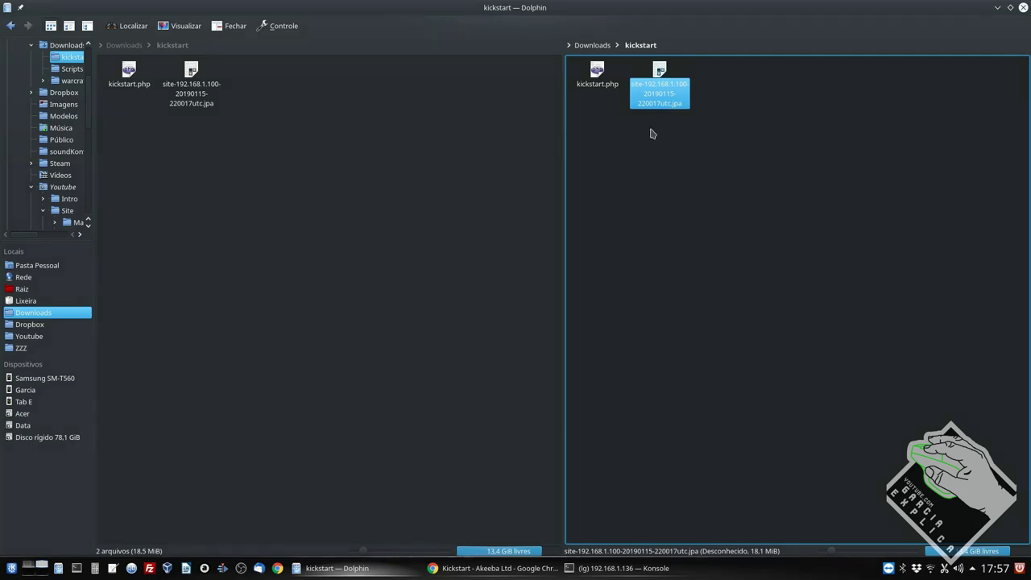
pyautogui.moveTo(699, 140); pyautogui.dragTo(577, 72)
pyautogui.click(682, 152)
pyautogui.moveTo(689, 178); pyautogui.dragTo(574, 76)
pyautogui.click(637, 148)
pyautogui.moveTo(699, 152); pyautogui.dragTo(559, 76)
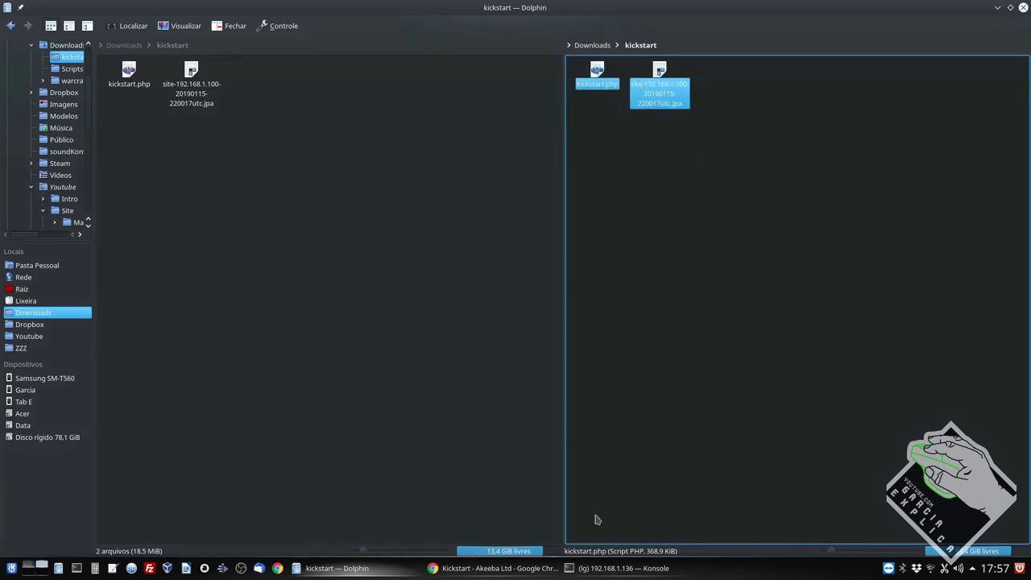
# - Switch to the Konsole session and move up four directory levels from the Akeeba backup directory to /var/www/html
pyautogui.click(620, 569)
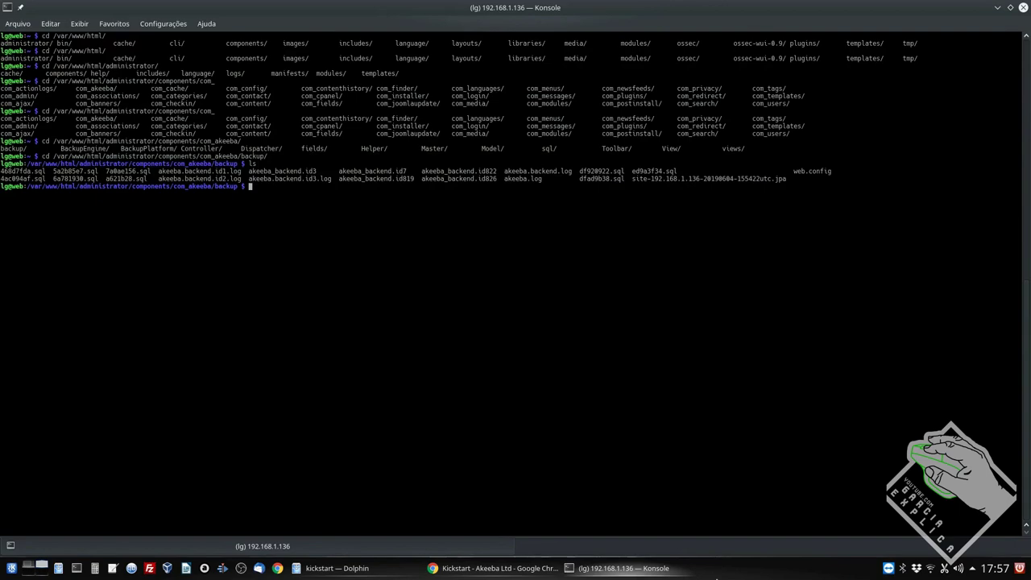
pyautogui.write('cd ..')
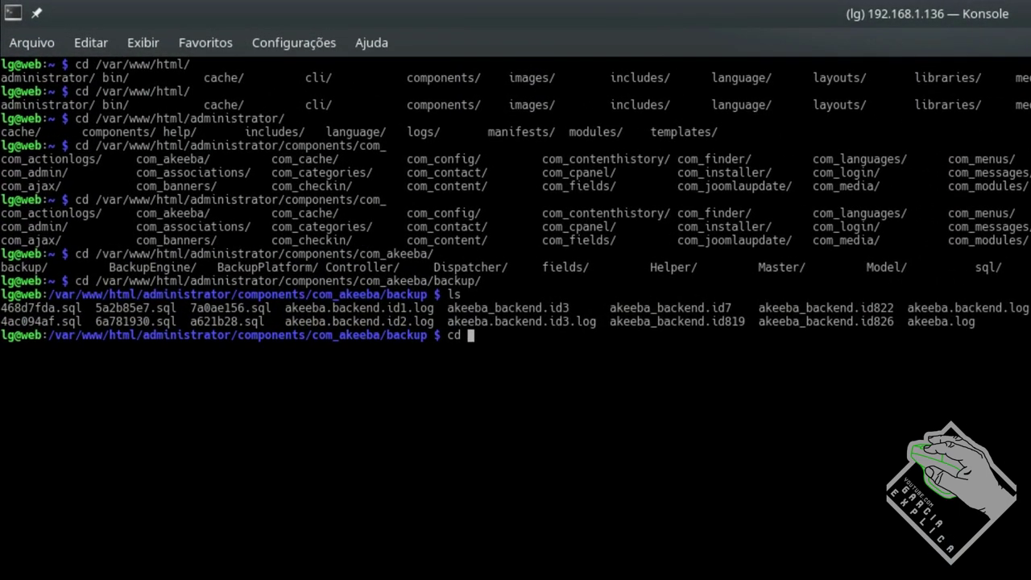
pyautogui.press('Return')
pyautogui.write('cd ..')
pyautogui.press('Return')
pyautogui.write('cd ..')
pyautogui.press('Return')
pyautogui.write('cd ..')
pyautogui.press('Return')
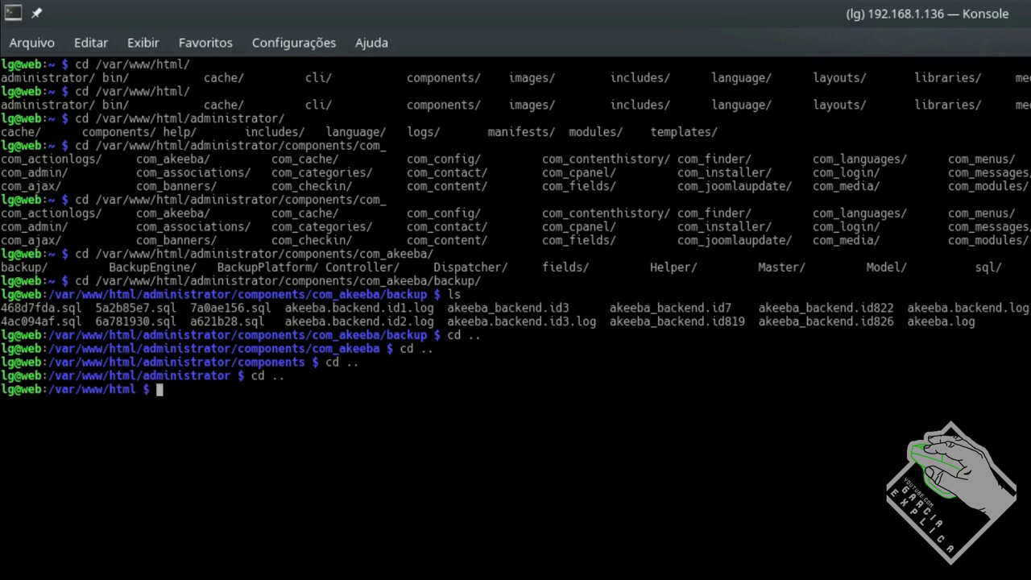
# - List the contents of /var/www/html and highlight the index.php entry
pyautogui.write('ls')
pyautogui.press('Return')
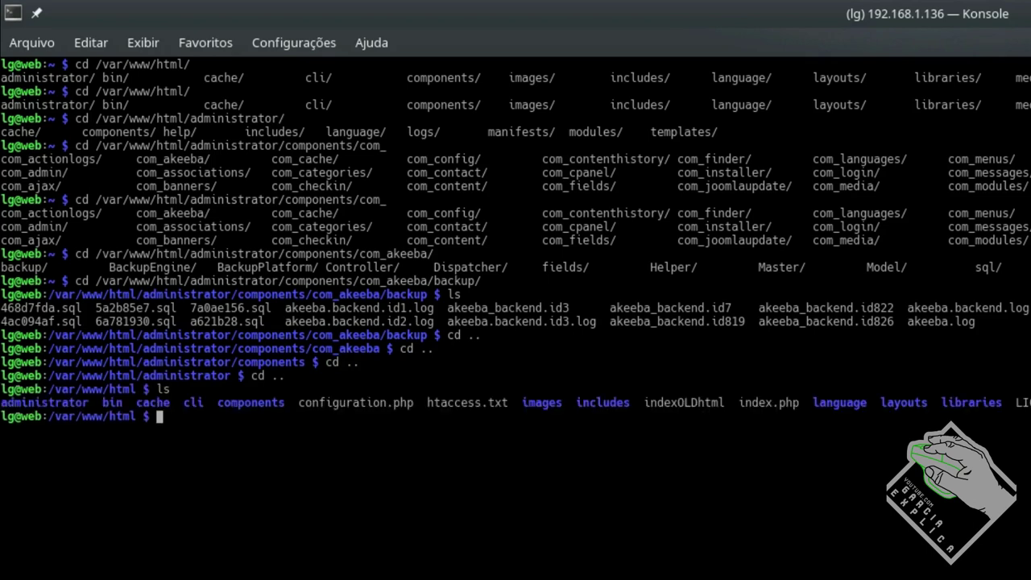
pyautogui.moveTo(738, 402); pyautogui.dragTo(803, 403)
pyautogui.click(810, 460)
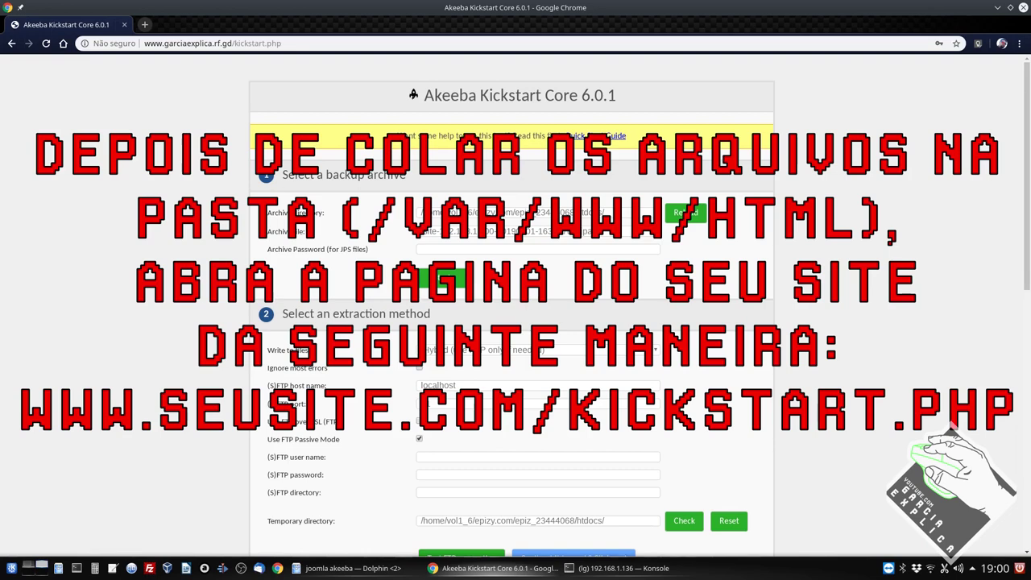
# - On the site's kickstart.php page, start extracting the .jpa backup archive and run the restoration installer
pyautogui.moveTo(158, 43); pyautogui.dragTo(215, 57)
pyautogui.click(212, 95)
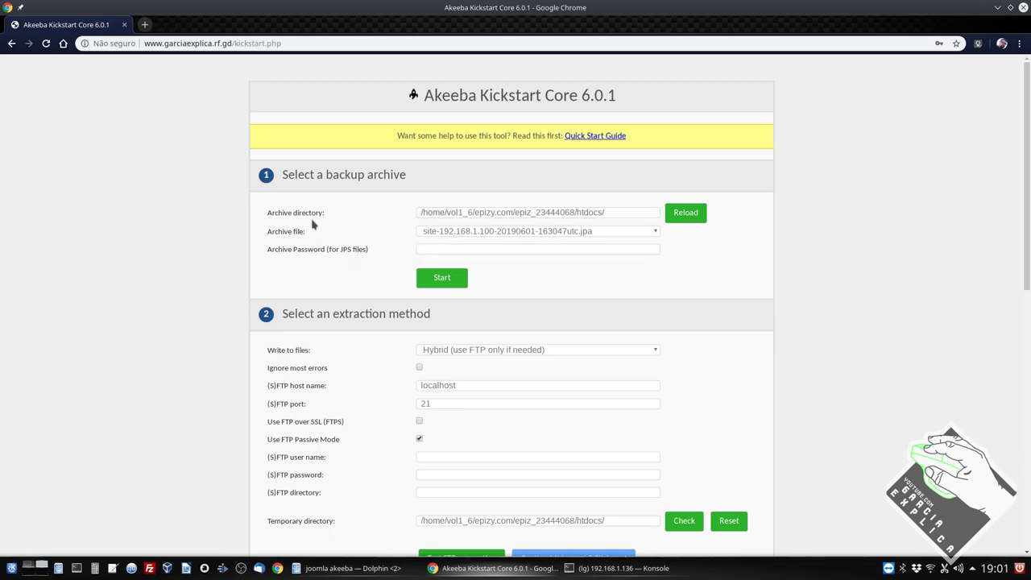
pyautogui.click(435, 282)
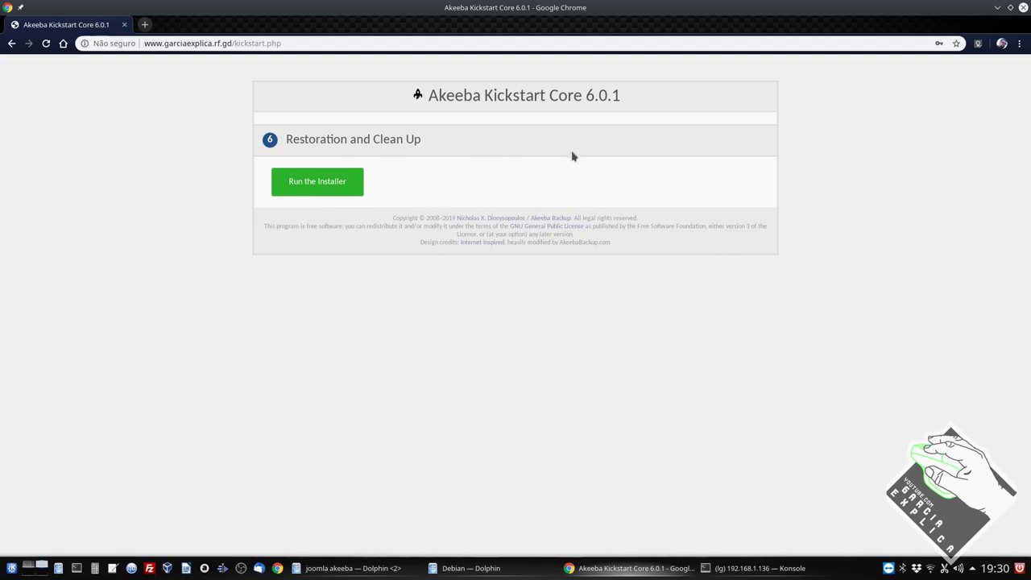
pyautogui.click(345, 190)
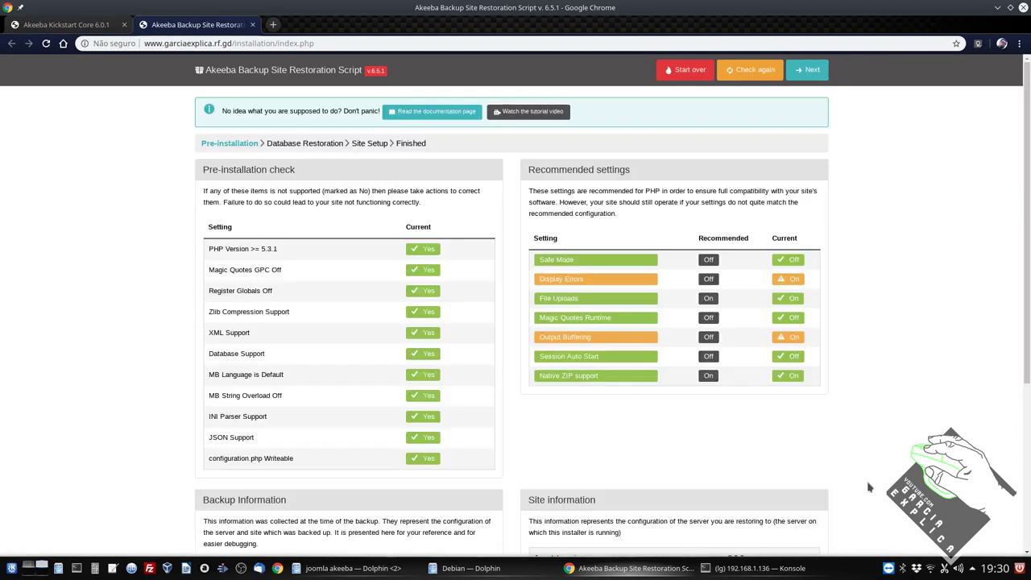
pyautogui.click(958, 569)
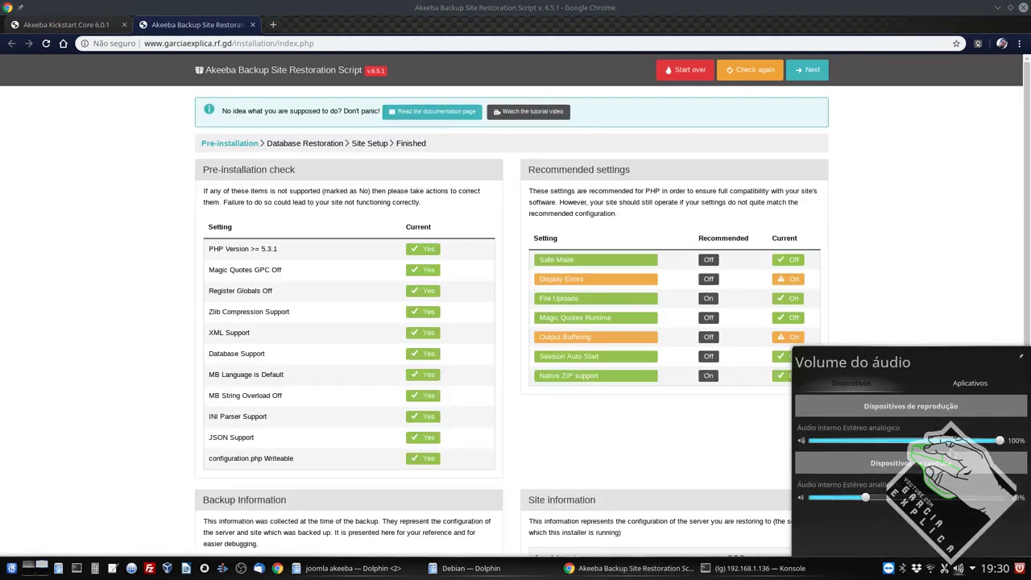
pyautogui.click(152, 383)
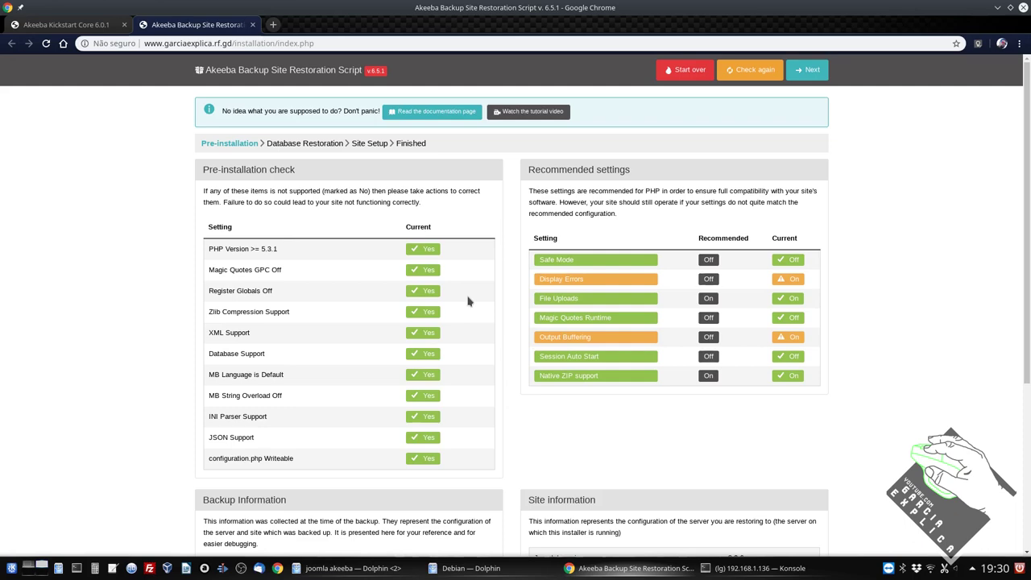
# - Review the pre-installation check, backup and site information, and proceed to the database restoration page
pyautogui.scroll(-4, 468, 302)
pyautogui.scroll(-2, 468, 301)
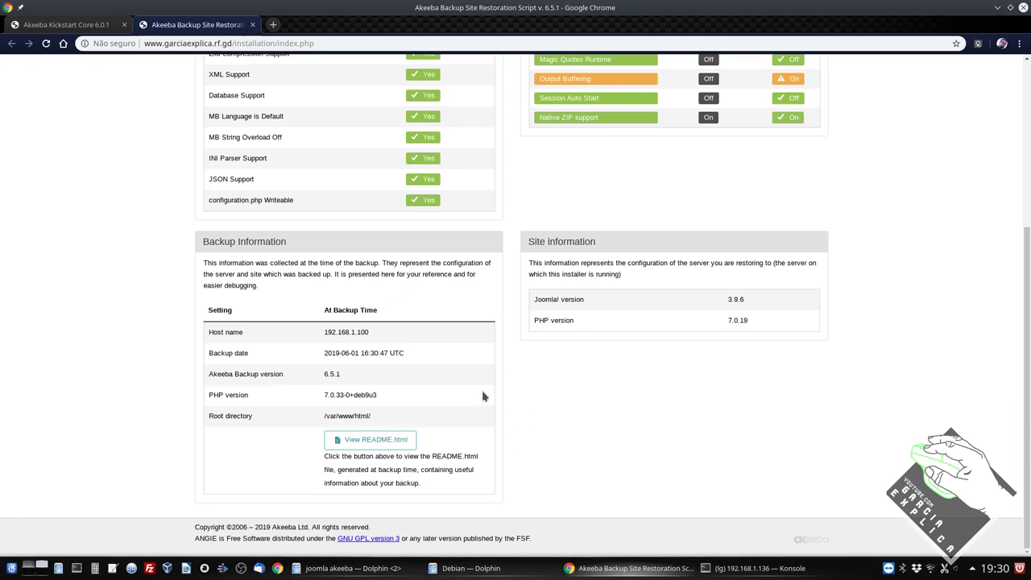
pyautogui.scroll(6, 483, 396)
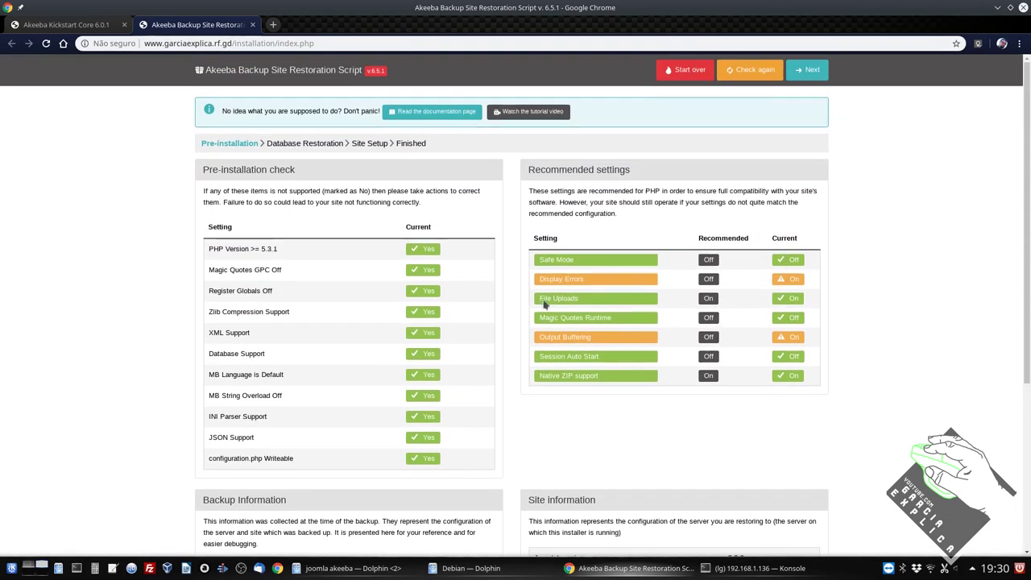
pyautogui.click(809, 70)
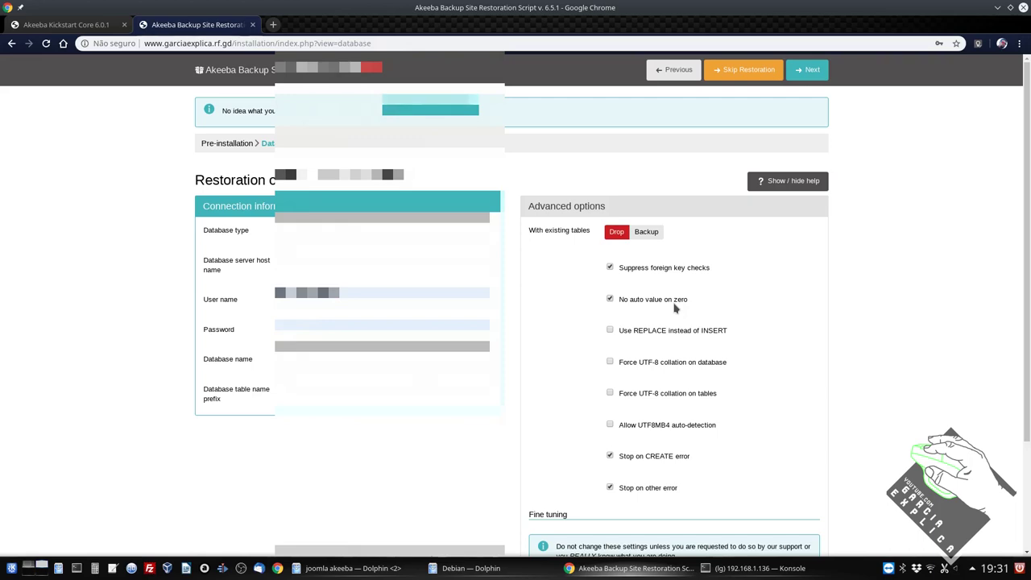
# - Review the advanced database restoration options, from Suppress foreign key checks through Stop on other error and Fine tuning
pyautogui.scroll(-3, 676, 307)
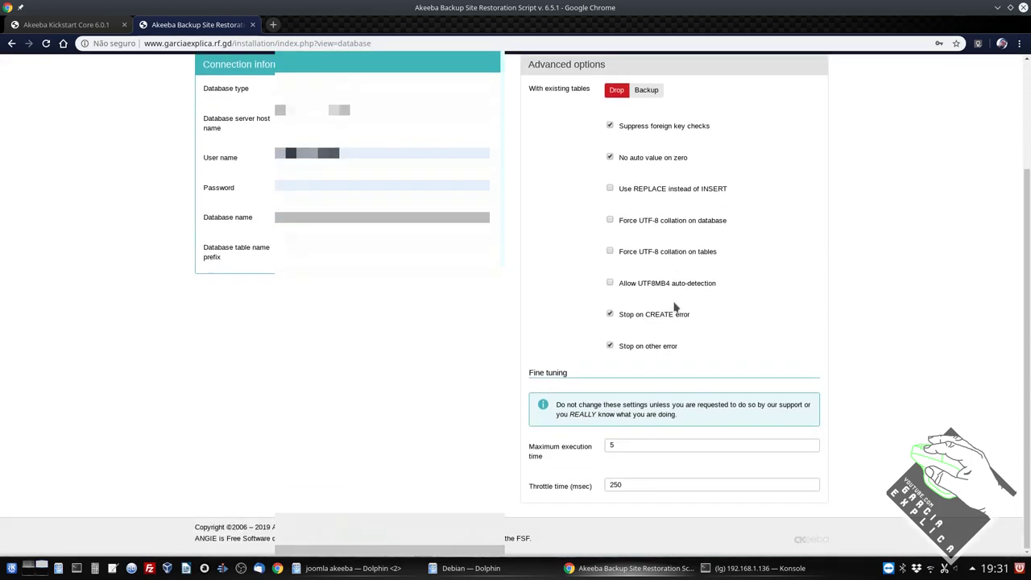
pyautogui.scroll(3, 633, 435)
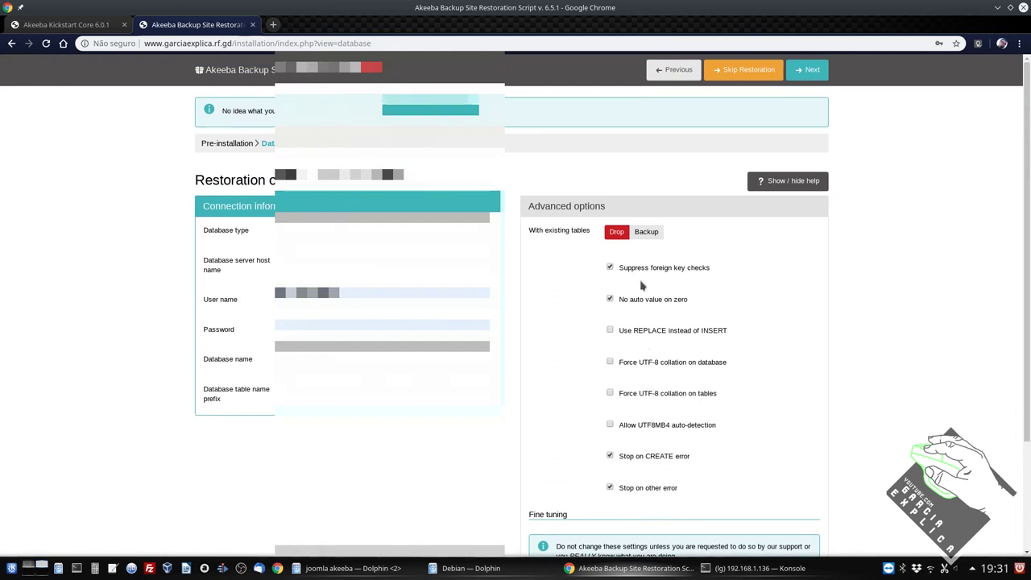
pyautogui.moveTo(685, 494); pyautogui.dragTo(666, 481)
pyautogui.moveTo(633, 367); pyautogui.dragTo(633, 271)
pyautogui.click(667, 269)
pyautogui.click(662, 272)
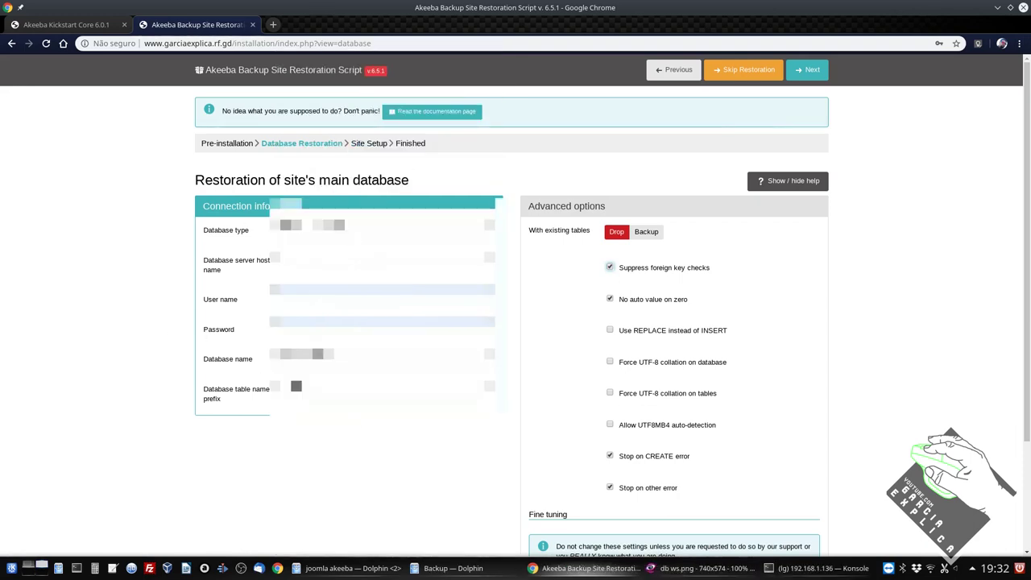
# - Work through the main database's connection information, covering the database type, user name and database name
pyautogui.click(383, 230)
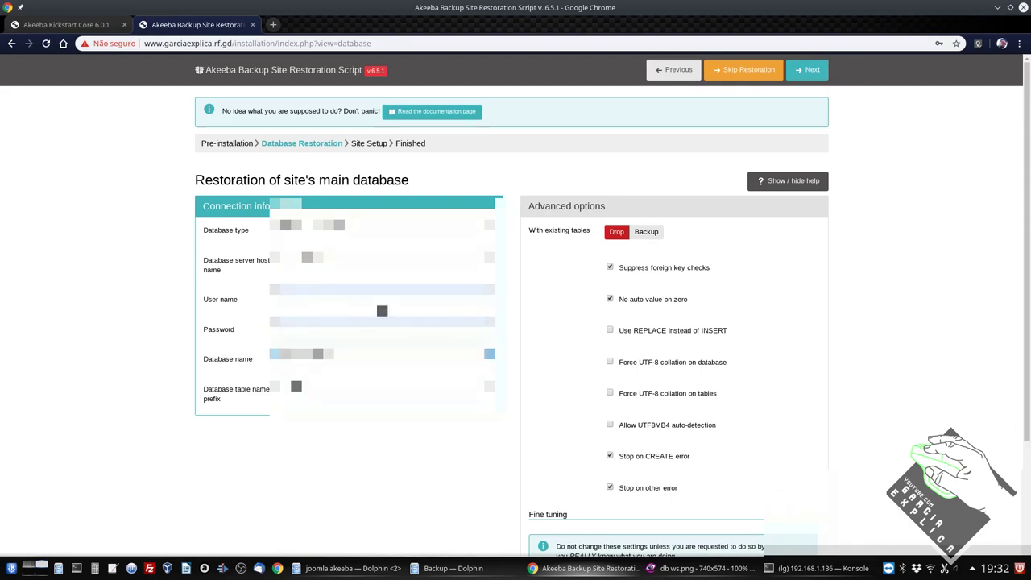
pyautogui.click(383, 299)
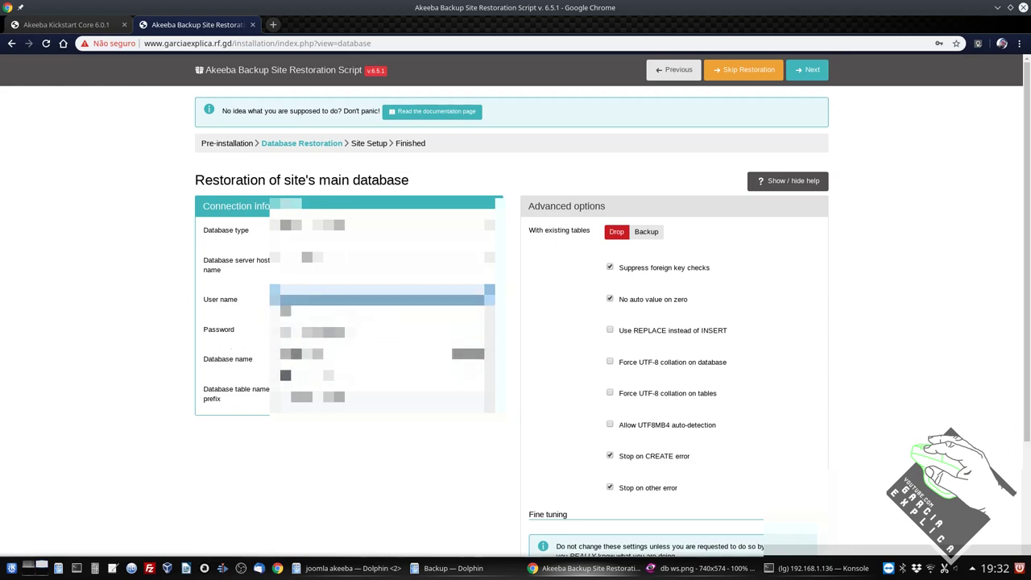
pyautogui.doubleClick(296, 294)
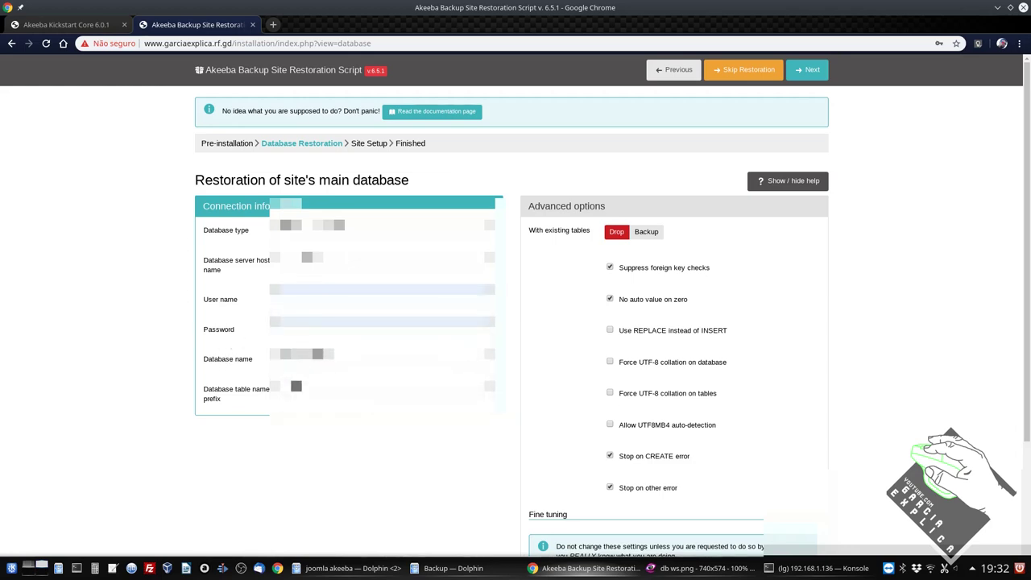
pyautogui.click(256, 390)
pyautogui.click(371, 353)
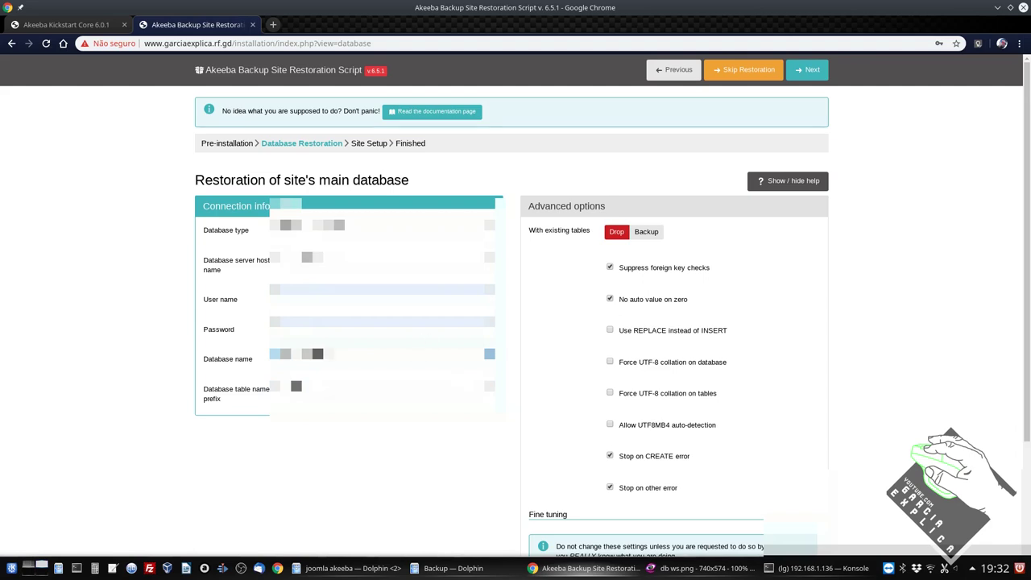
pyautogui.click(123, 278)
# - Complete the database server host name in the connection information and run the main database restoration
pyautogui.doubleClick(307, 257)
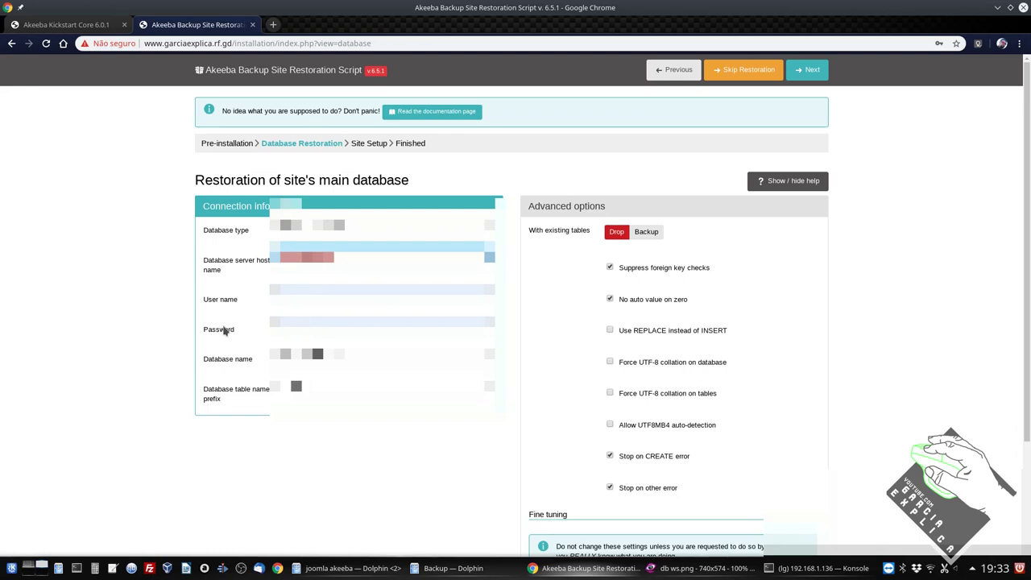
pyautogui.write('e')
pyautogui.click(286, 321)
pyautogui.hotkey('ctrl', 'a')
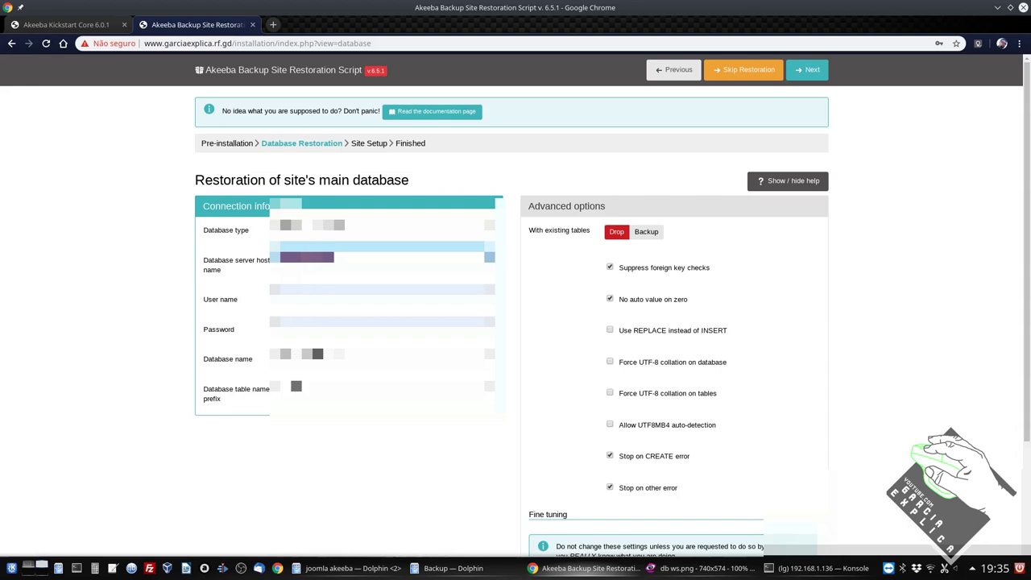
pyautogui.press('End')
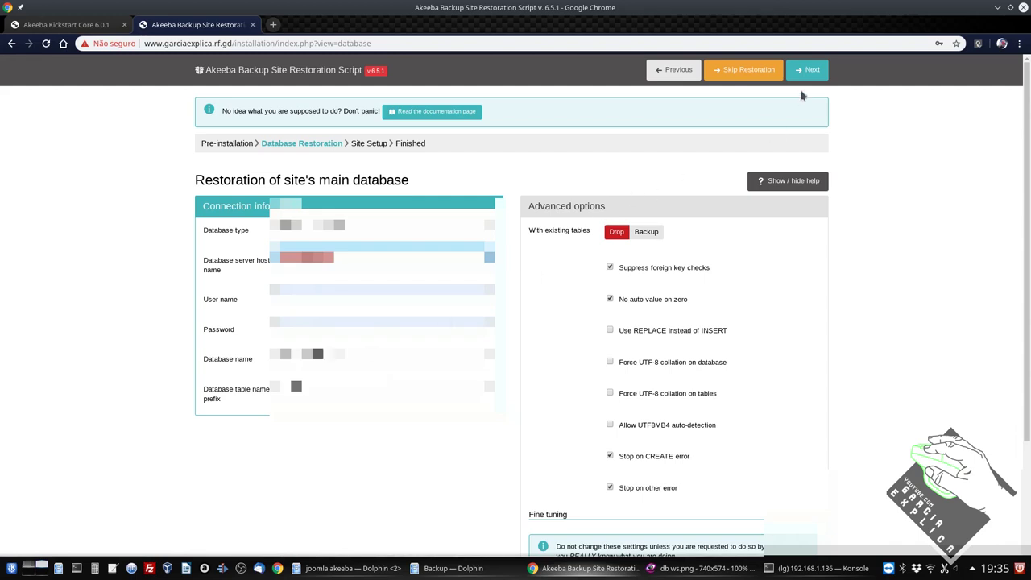
pyautogui.click(804, 72)
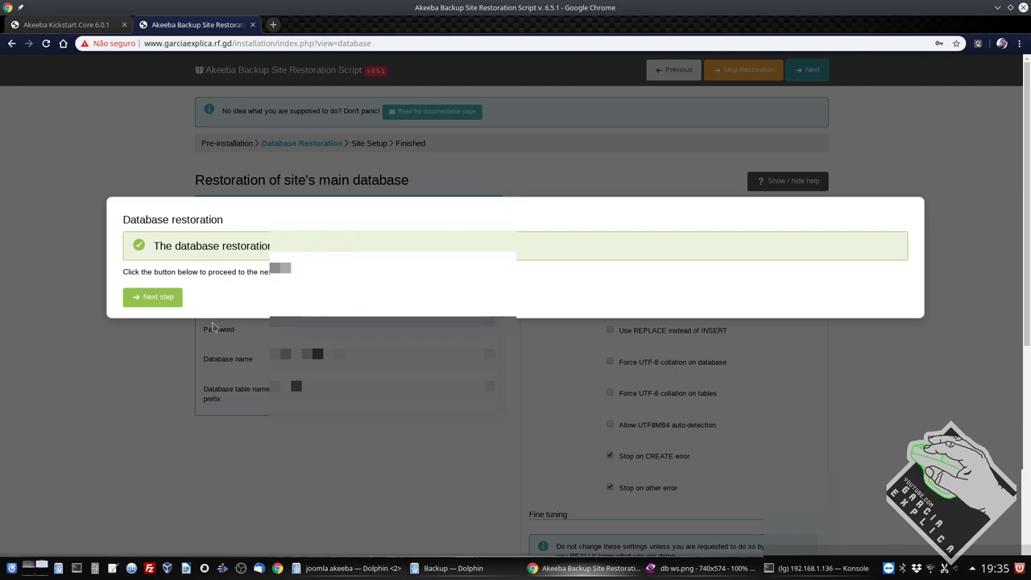
# - Continue to the Site Setup page and set the site name to "garcia explica"
pyautogui.click(158, 297)
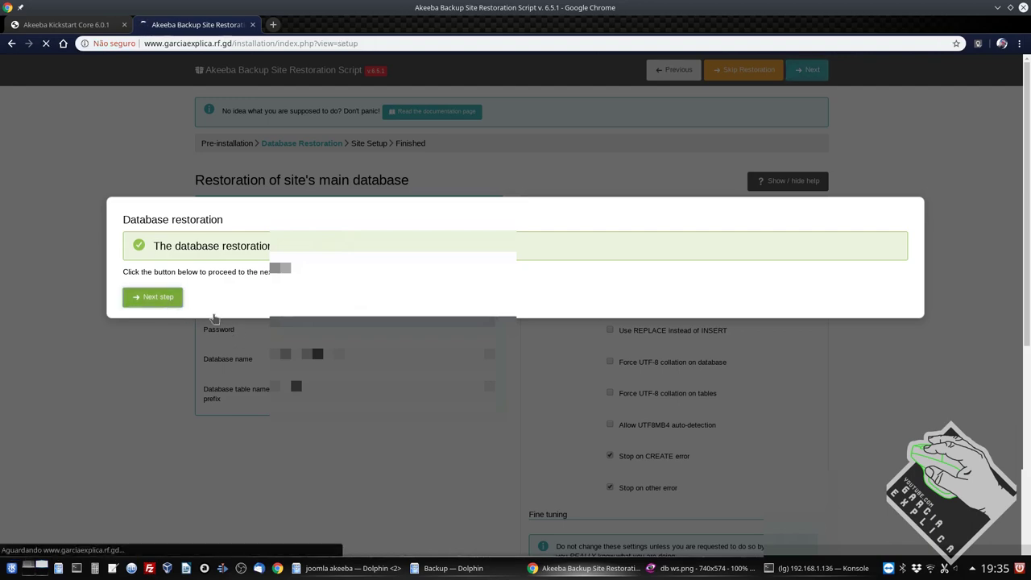
pyautogui.scroll(-5, 604, 322)
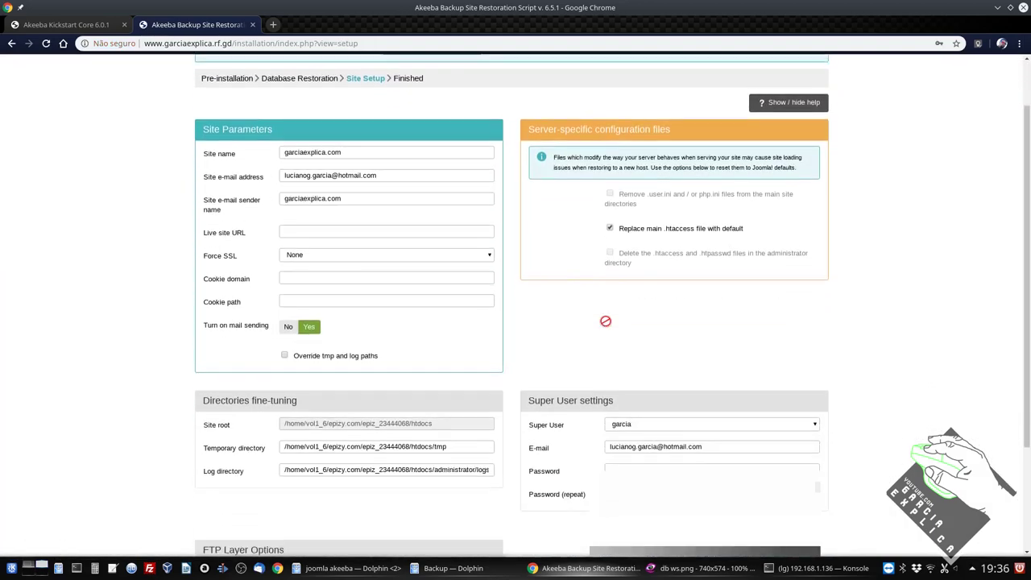
pyautogui.scroll(5, 606, 320)
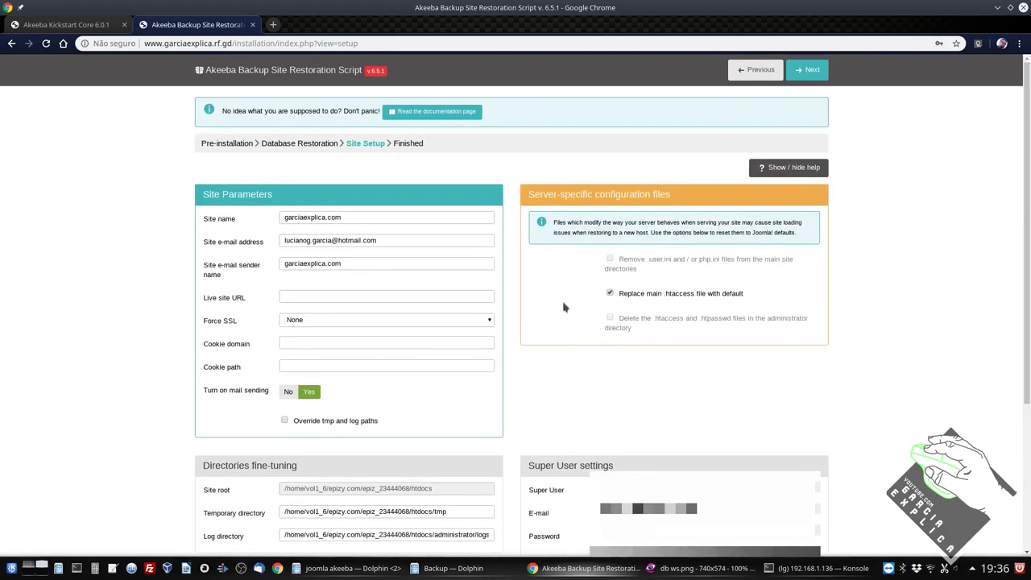
pyautogui.click(353, 218)
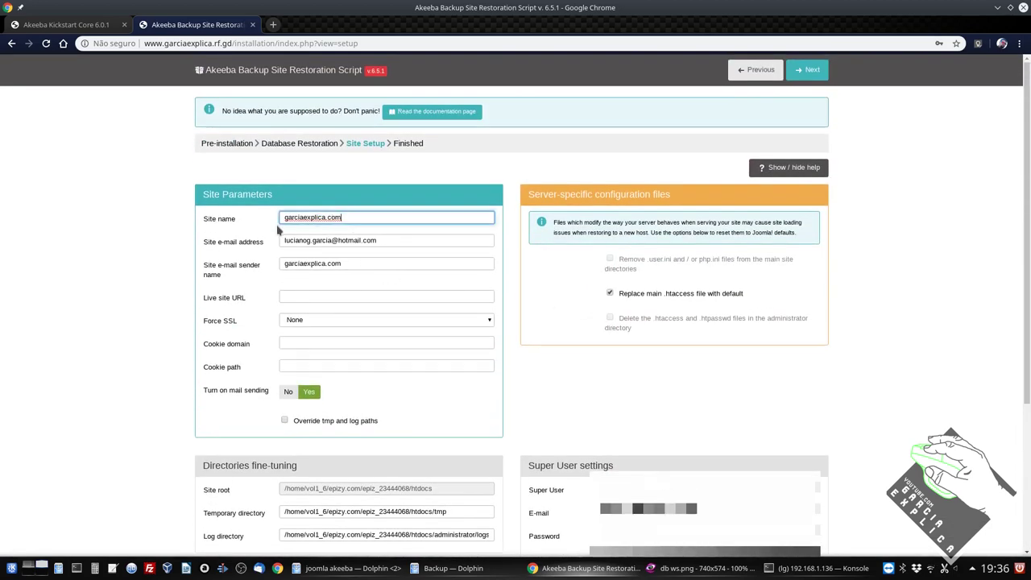
pyautogui.press('BackSpace')
pyautogui.press('BackSpace')
pyautogui.press('BackSpace')
pyautogui.press('BackSpace')
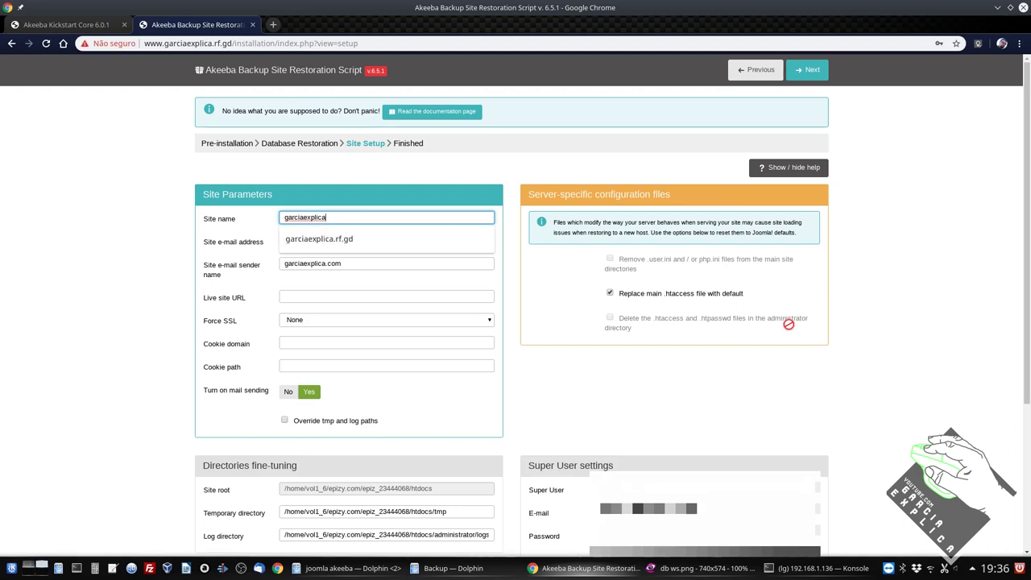
pyautogui.click(305, 218)
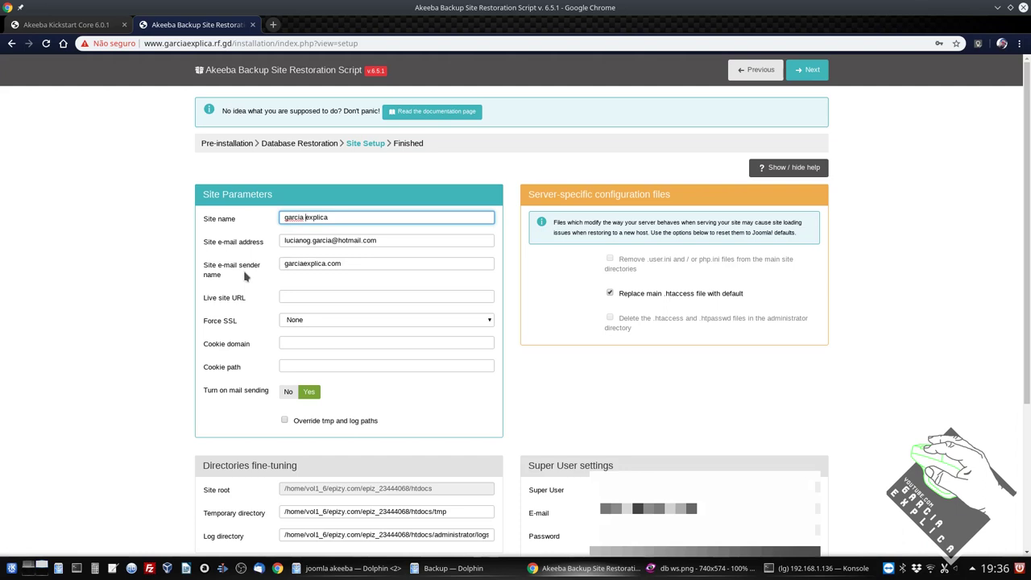
# - Set the site e-mail sender name to garciaexplica and change the site name to garciaexplica without the space
pyautogui.click(325, 266)
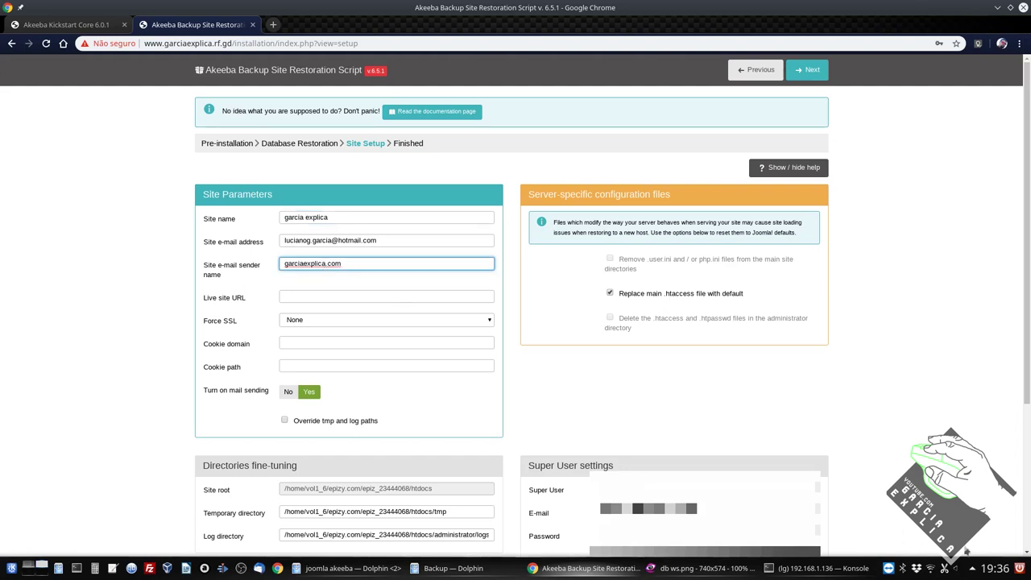
pyautogui.press('BackSpace')
pyautogui.press('BackSpace')
pyautogui.press('BackSpace')
pyautogui.press('BackSpace')
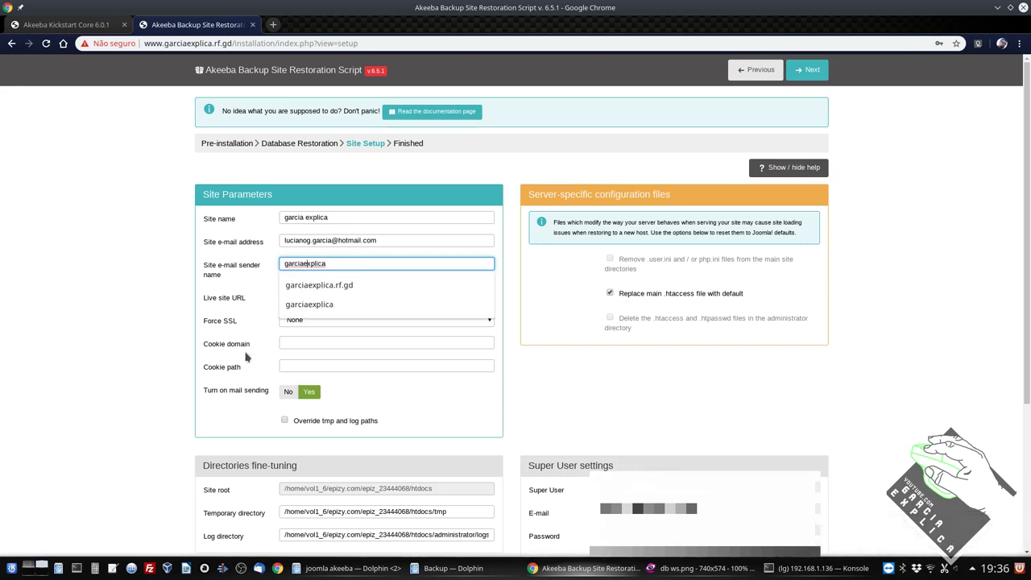
pyautogui.click(308, 304)
pyautogui.click(306, 216)
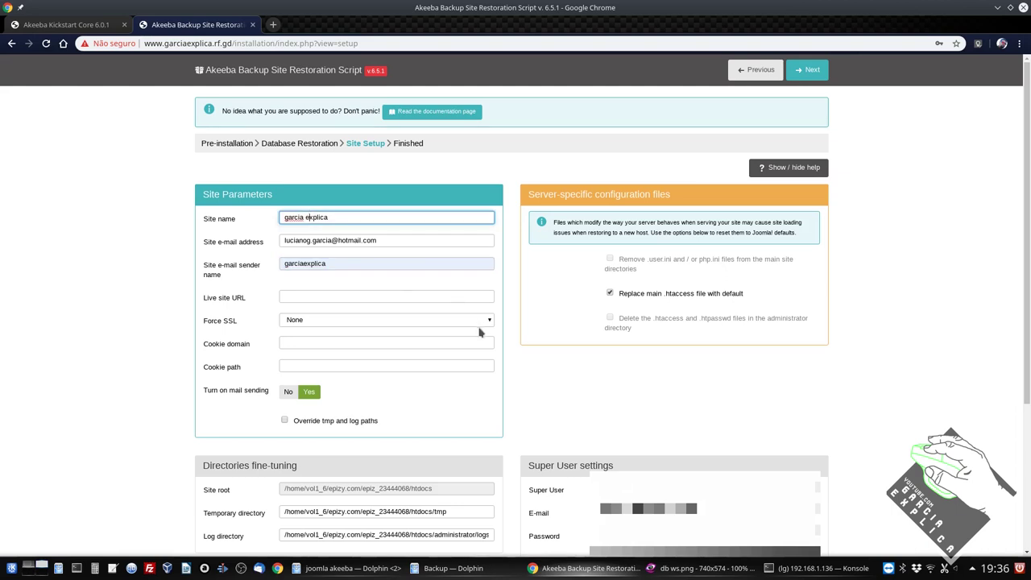
pyautogui.press('BackSpace')
# - Go over the Super User settings and submit the Site Setup page to reach the final restoration stage
pyautogui.moveTo(806, 571)
pyautogui.scroll(-1, 528, 334)
pyautogui.scroll(-3, 528, 334)
pyautogui.moveTo(569, 321); pyautogui.dragTo(531, 324)
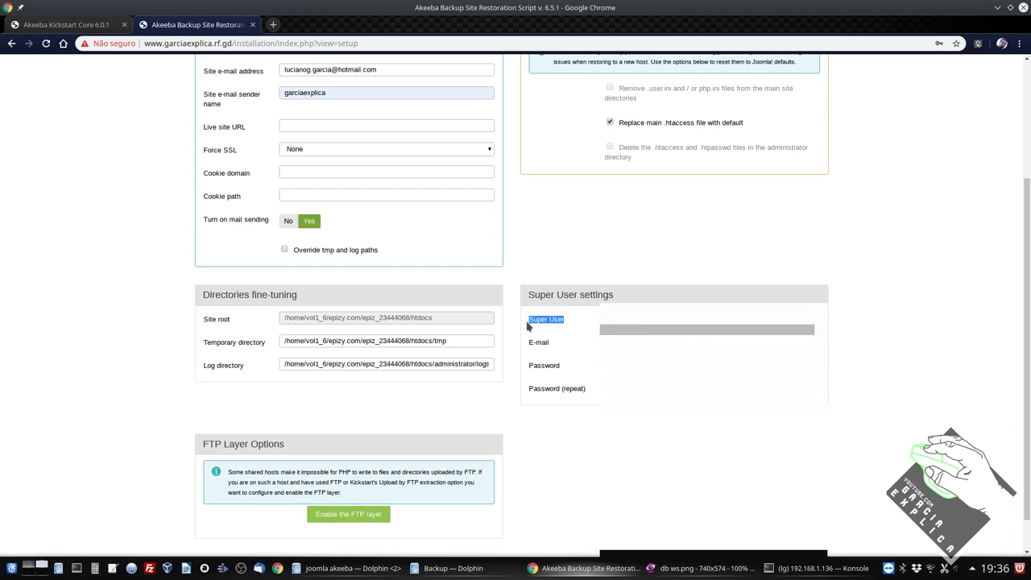
pyautogui.click(645, 356)
pyautogui.scroll(4, 393, 360)
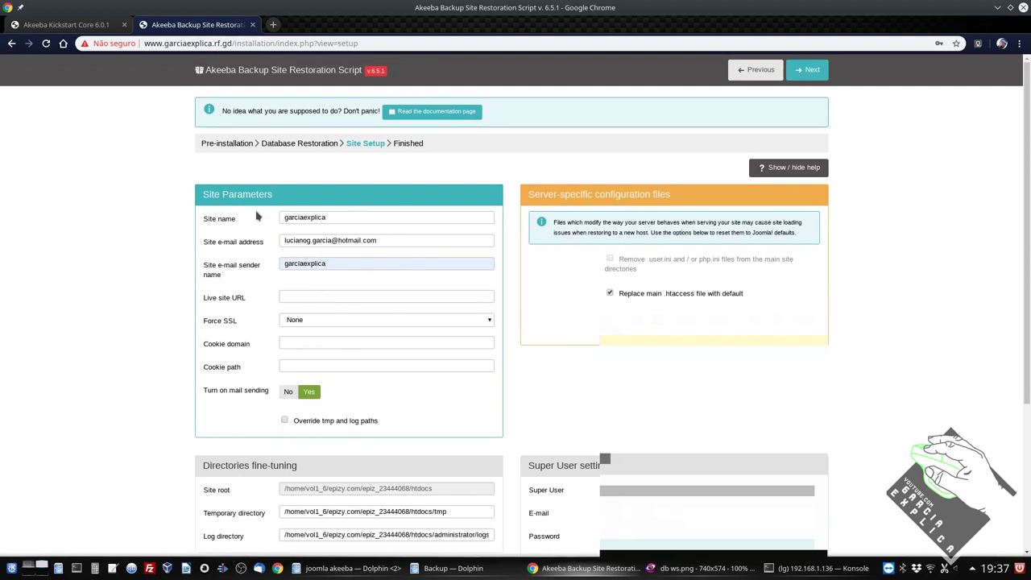
pyautogui.click(808, 70)
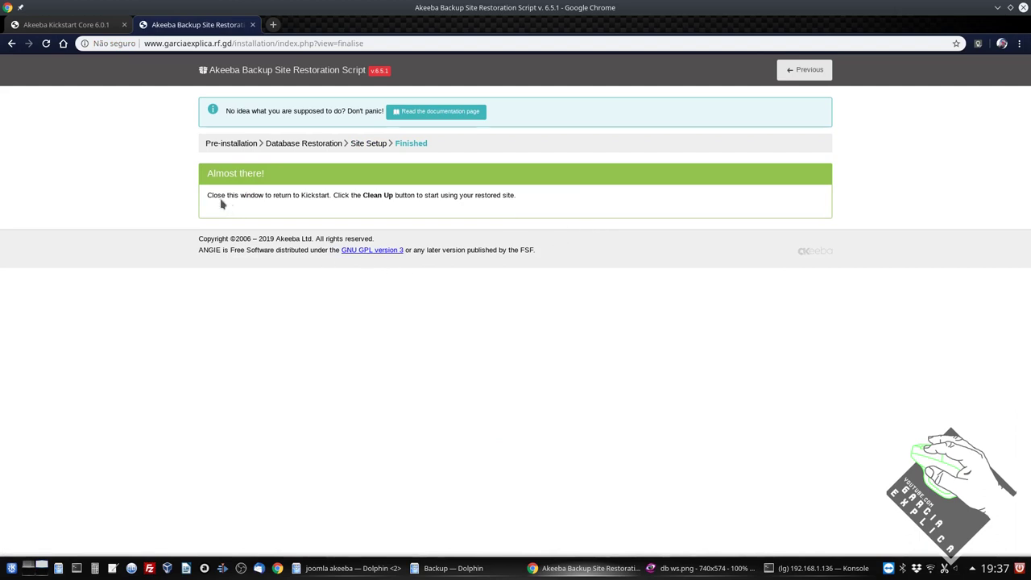
# - Read the closing instruction of the restoration script, return to Kickstart and run Clean Up
pyautogui.moveTo(207, 195); pyautogui.dragTo(363, 195)
pyautogui.click(367, 195)
pyautogui.click(57, 25)
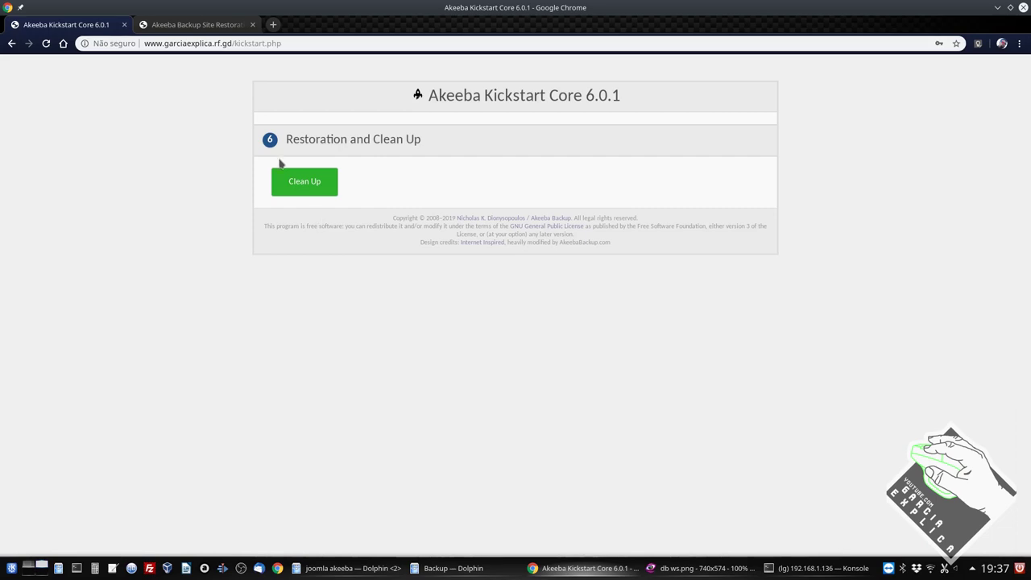
pyautogui.click(202, 25)
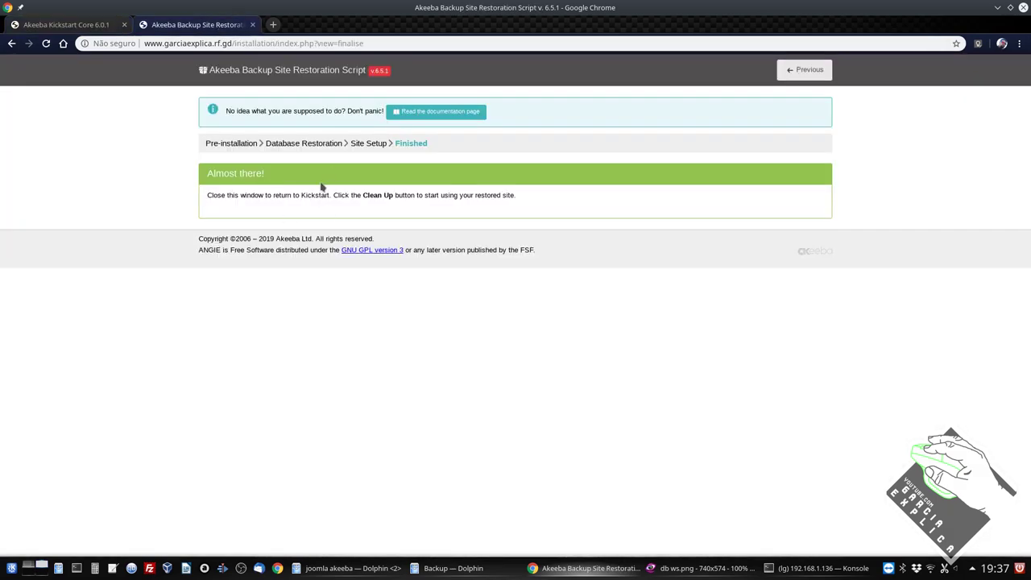
pyautogui.click(89, 25)
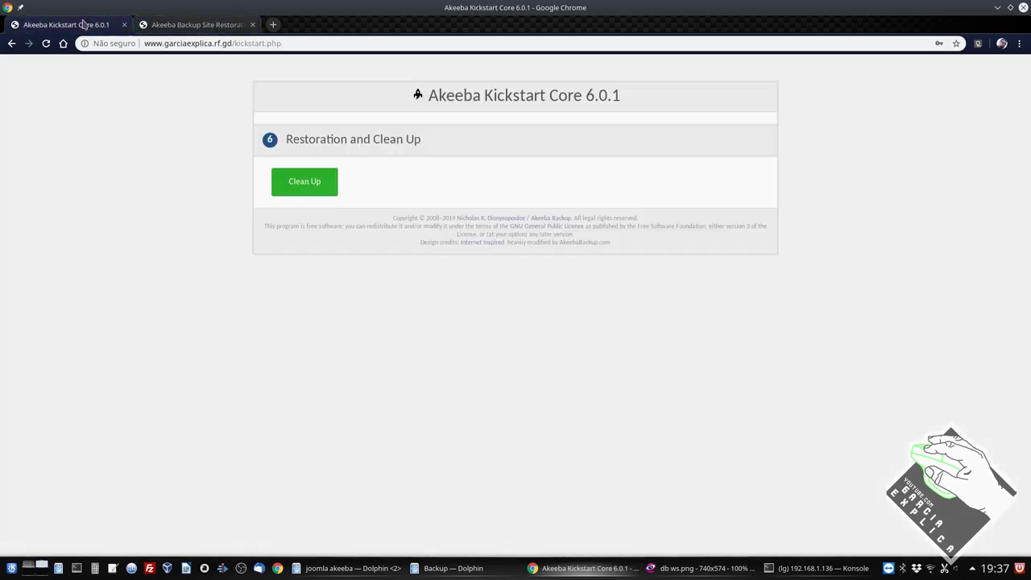
pyautogui.click(306, 184)
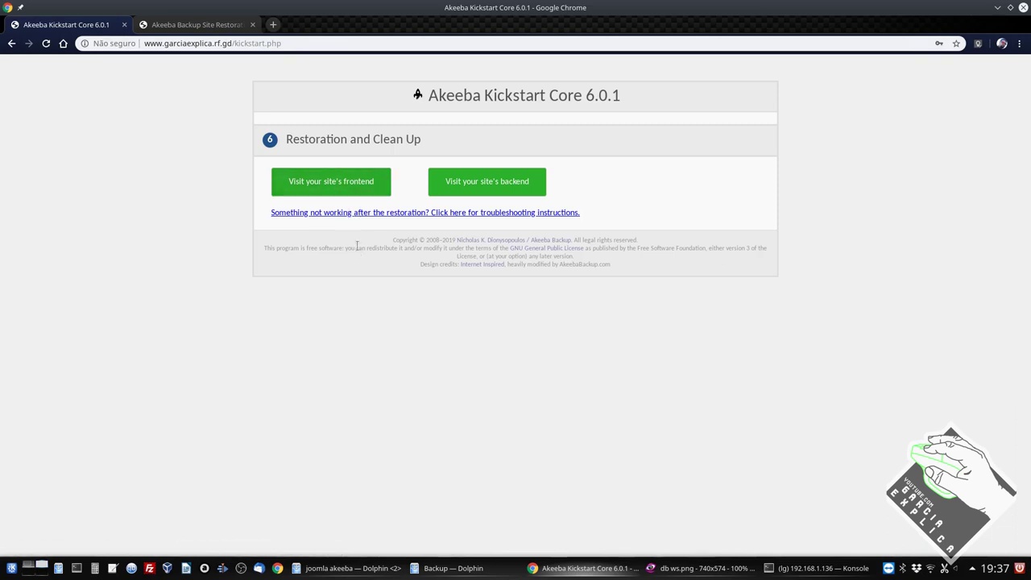
# - Open the restored site's frontend from Kickstart in a new tab
pyautogui.rightClick(328, 187)
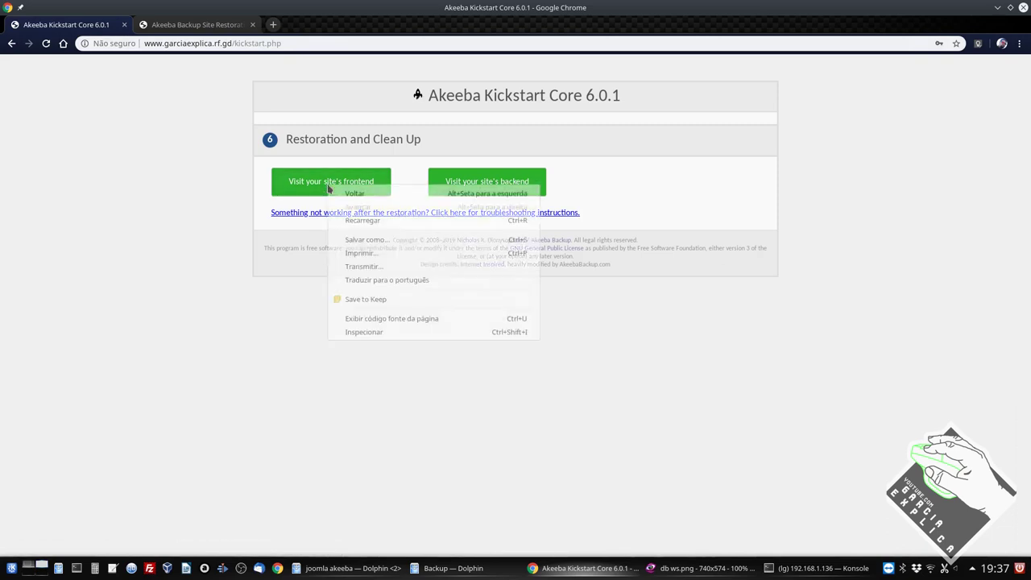
pyautogui.click(242, 185)
pyautogui.click(288, 194)
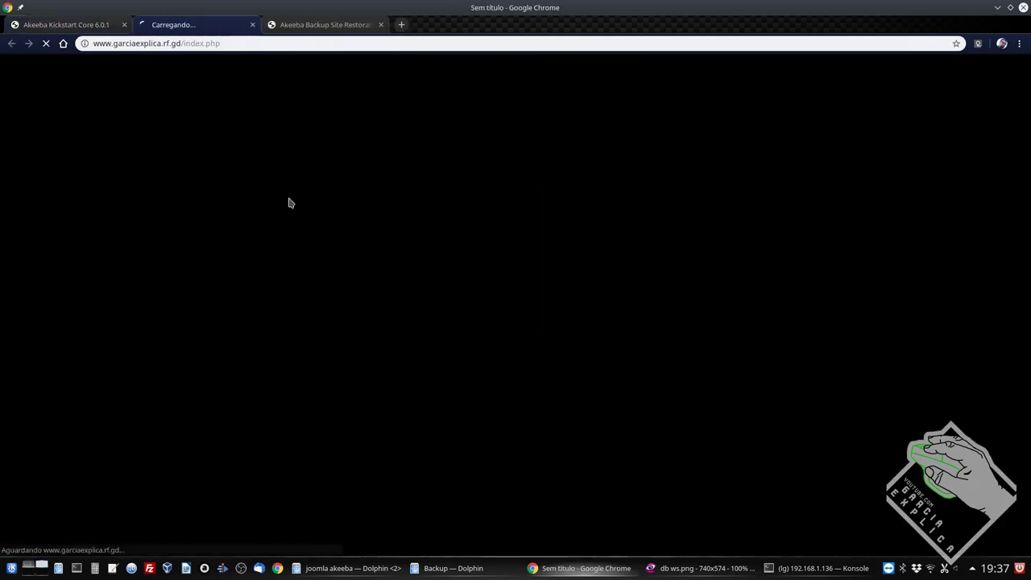
# - Open the restored site's backend from Kickstart to check the administrator login page, and close it again
pyautogui.click(111, 31)
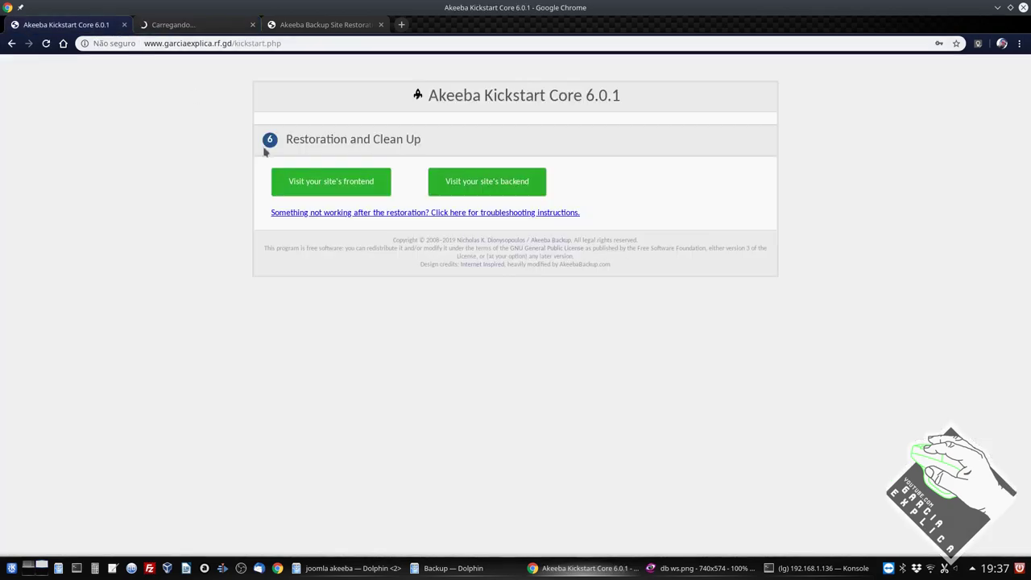
pyautogui.click(473, 184)
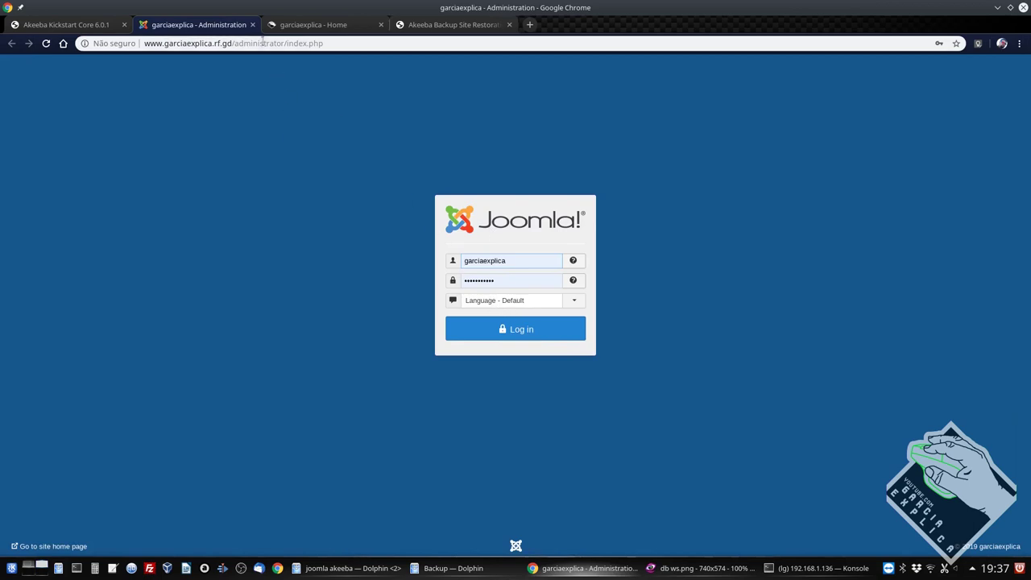
pyautogui.doubleClick(520, 262)
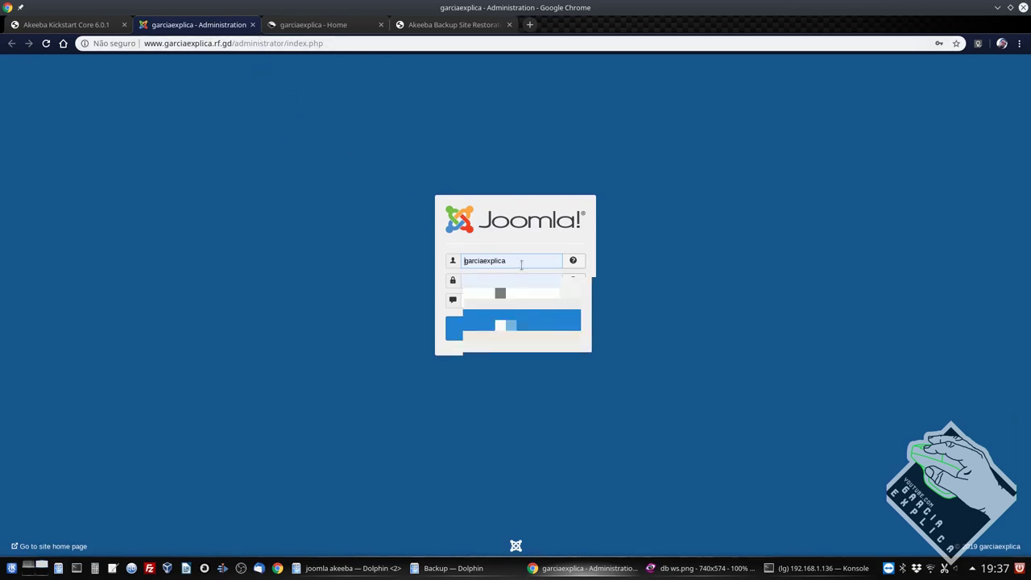
pyautogui.click(252, 24)
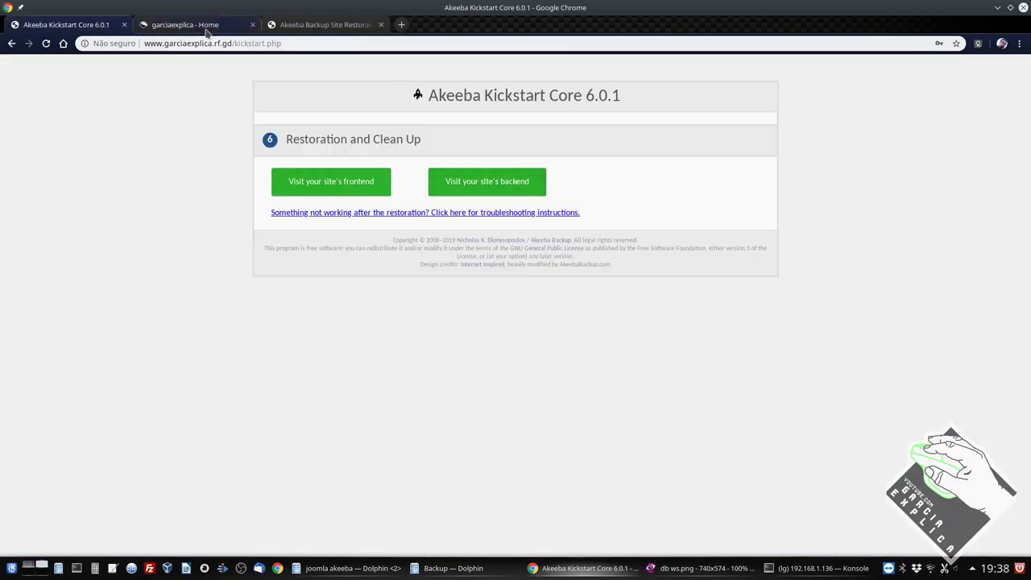
# - Examine the restored site's home page, including its Instalação and Uso de Apps submenus and the content further down
pyautogui.click(206, 31)
pyautogui.scroll(-1, 522, 335)
pyautogui.scroll(-12, 521, 335)
pyautogui.scroll(13, 522, 334)
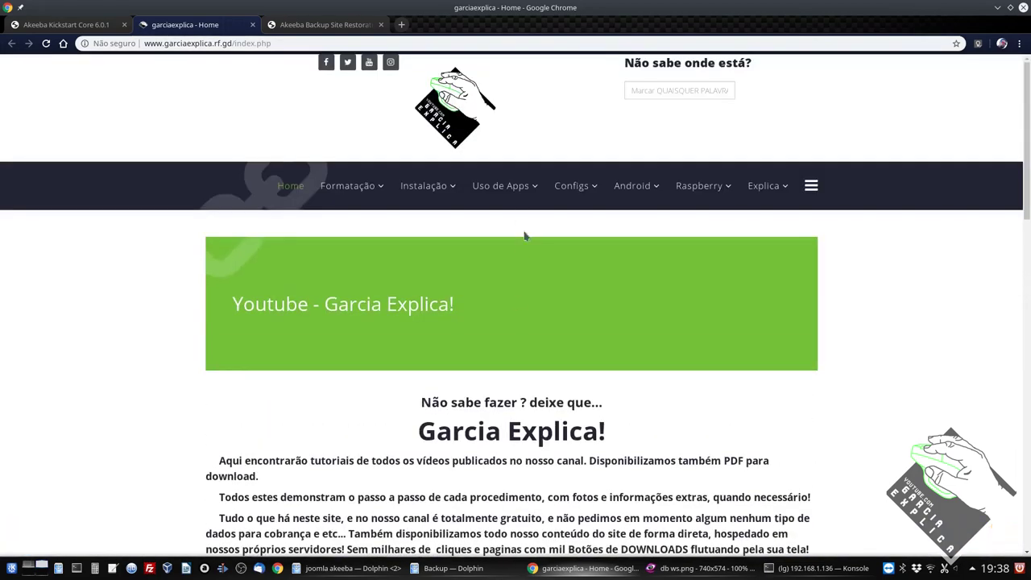
pyautogui.moveTo(422, 201)
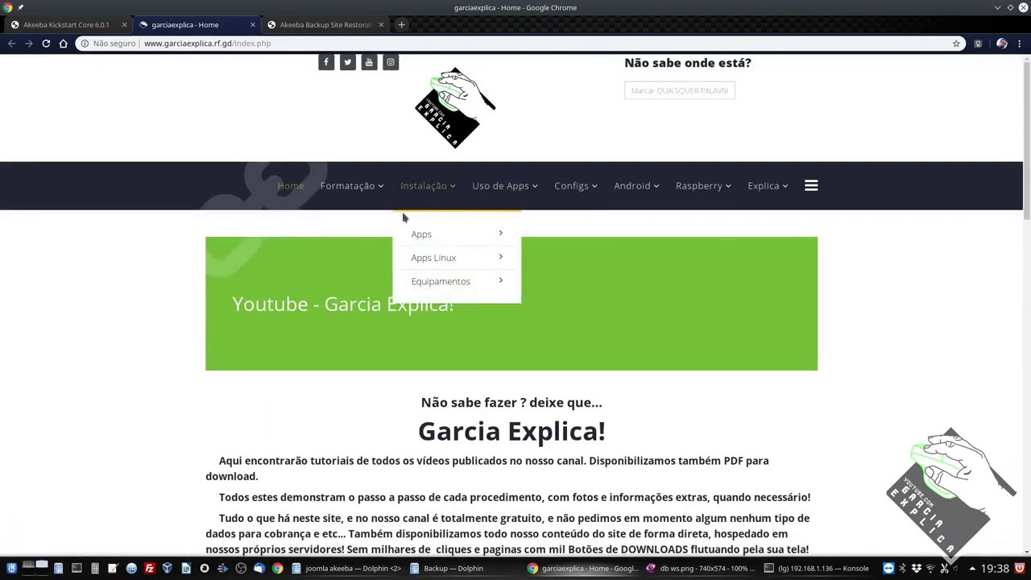
pyautogui.moveTo(512, 208)
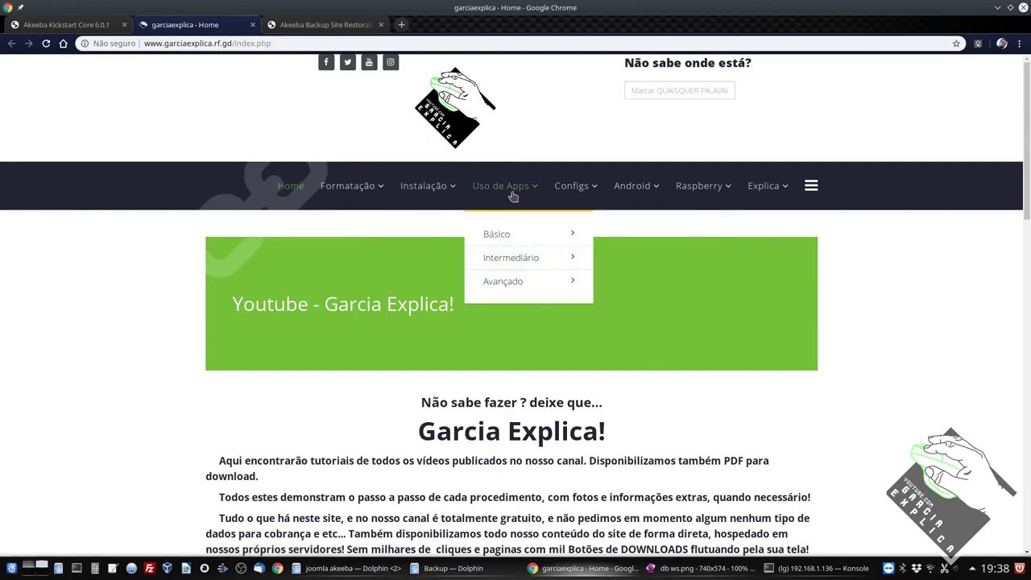
pyautogui.scroll(-5, 577, 253)
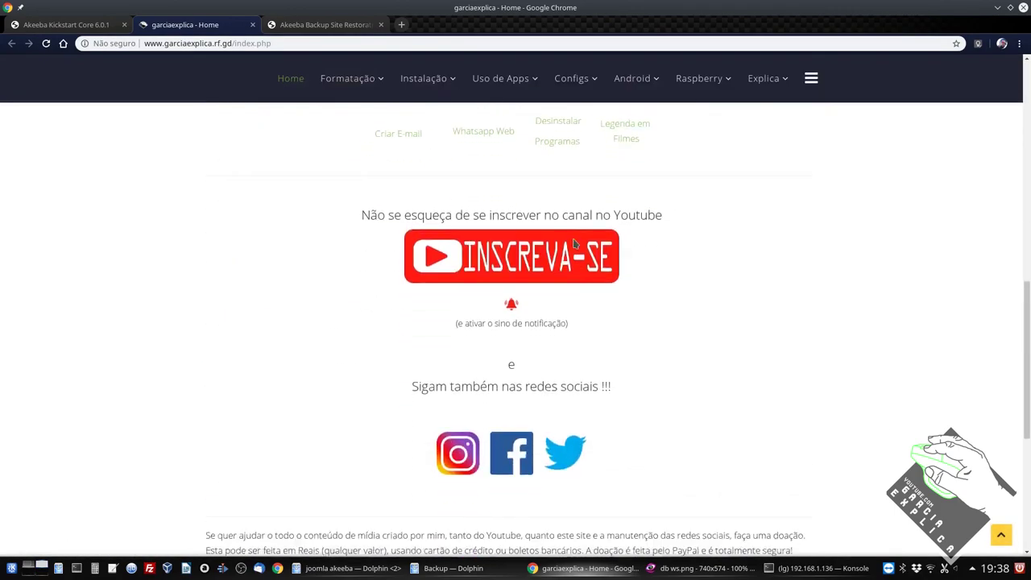
pyautogui.scroll(10, 585, 242)
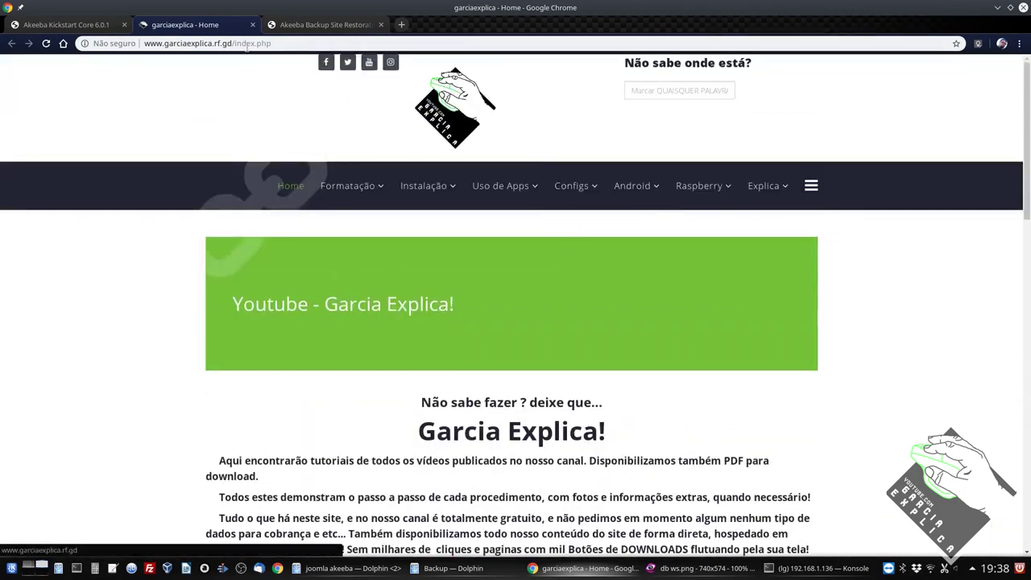
pyautogui.click(331, 24)
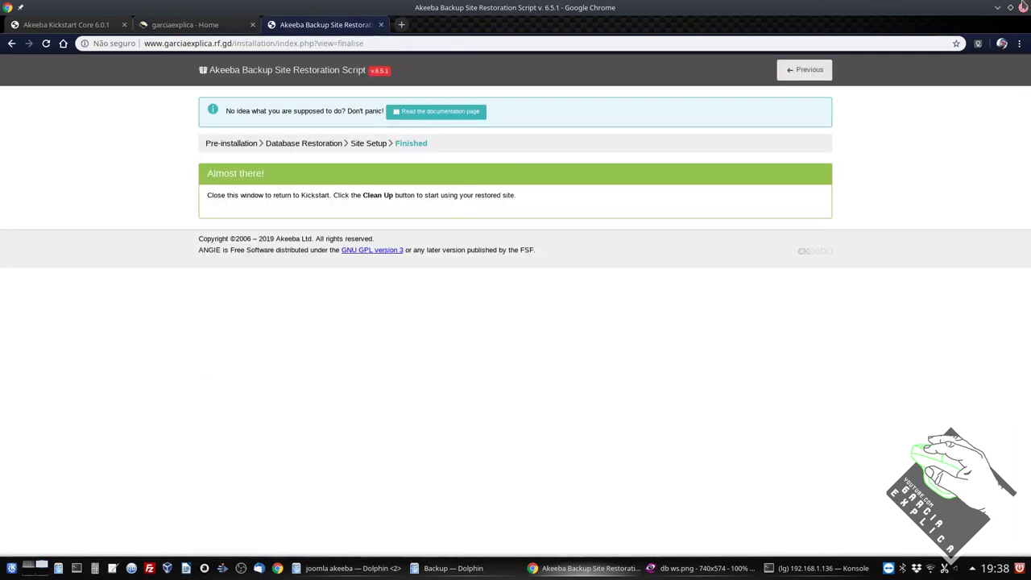
pyautogui.click(192, 26)
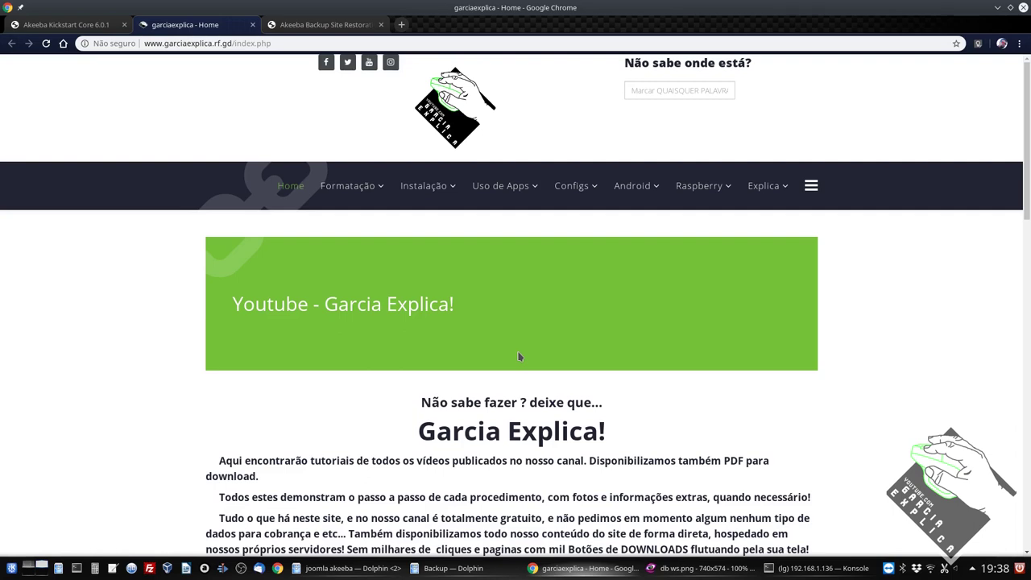
pyautogui.click(401, 24)
pyautogui.write('19')
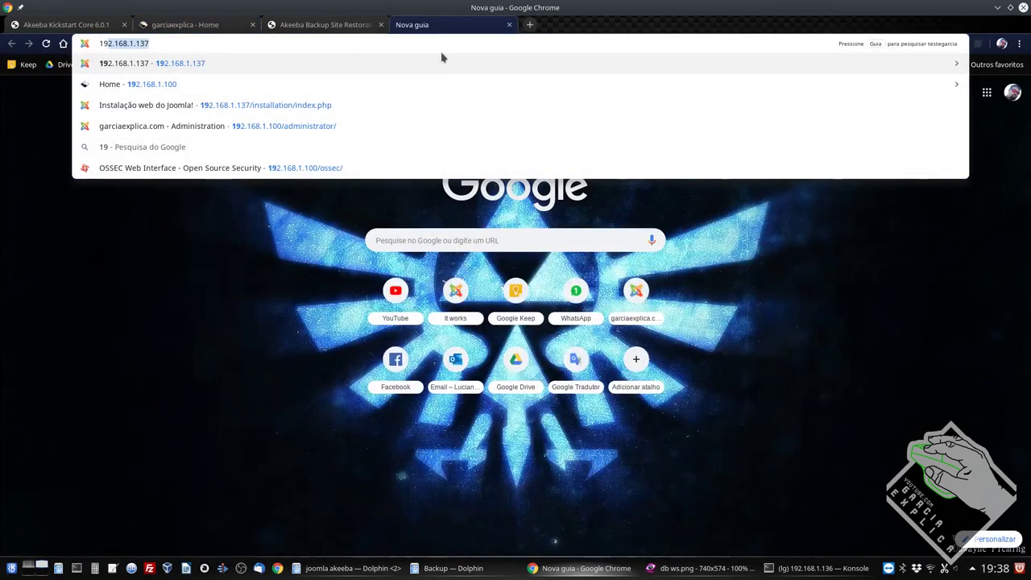
pyautogui.write('2.168.1.136')
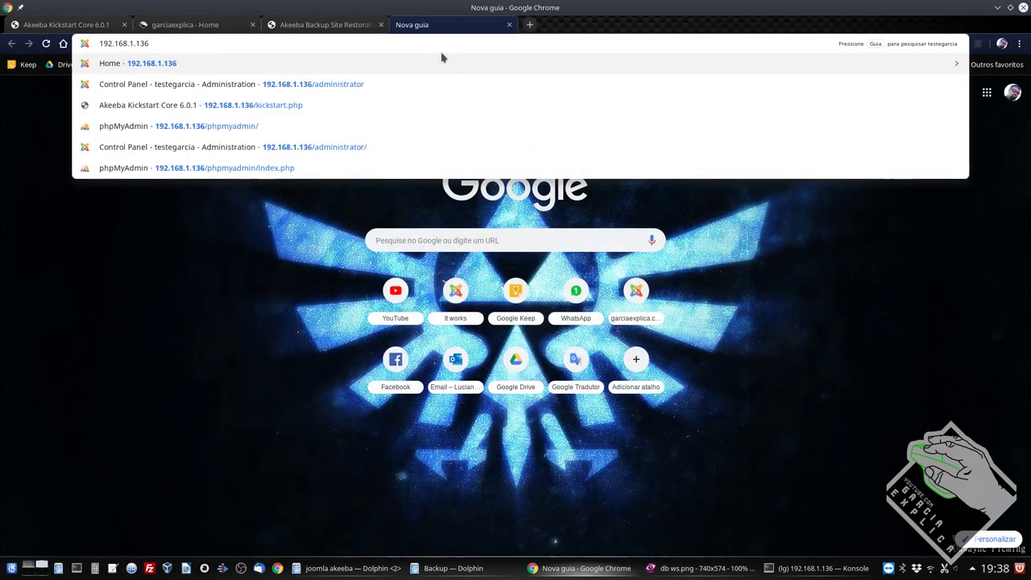
pyautogui.write('/')
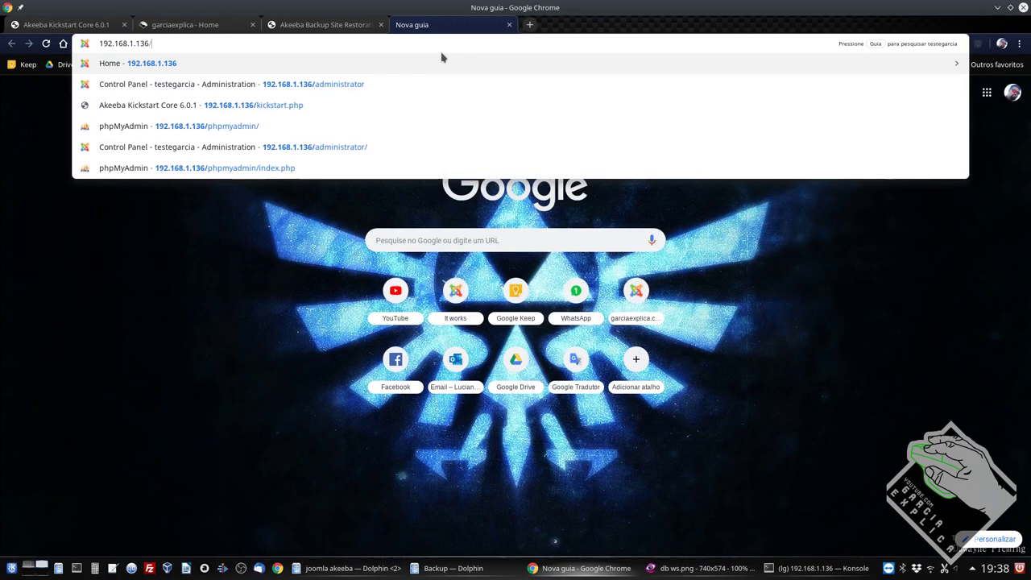
pyautogui.press('Down')
pyautogui.press('Down')
pyautogui.press('Return')
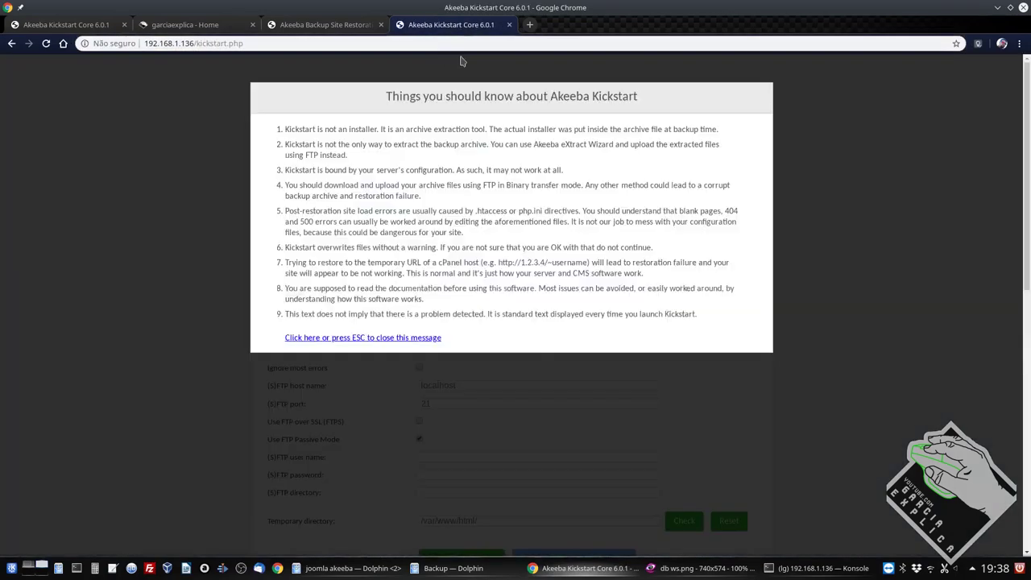
pyautogui.click(341, 337)
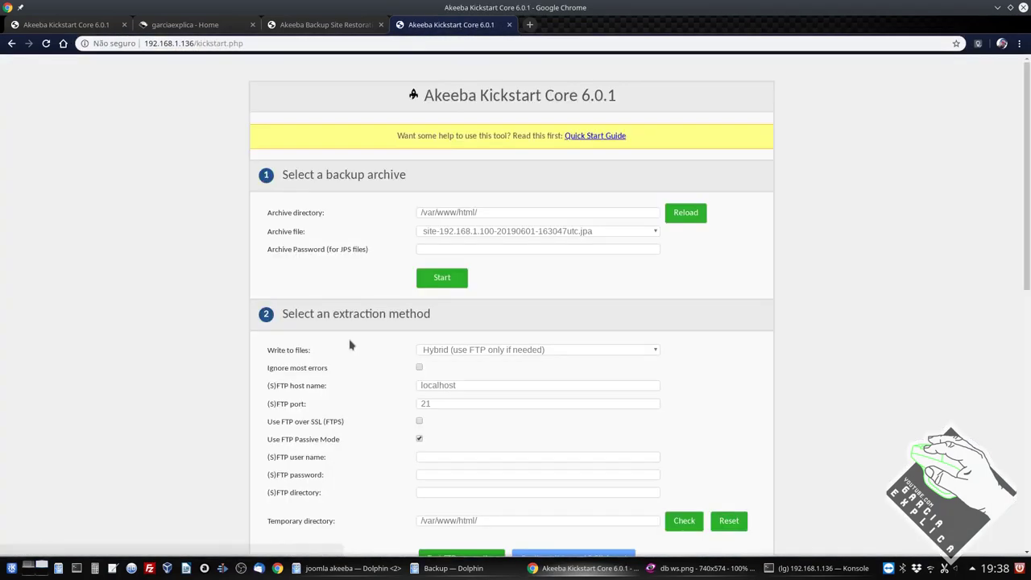
pyautogui.click(458, 277)
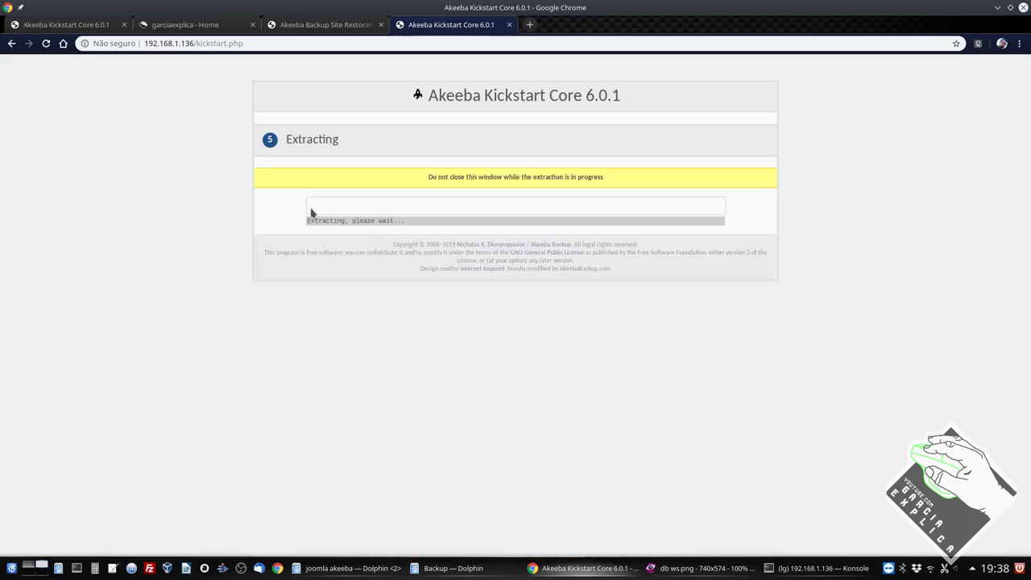
# - Open the Joomla administration at 192.168.1.136/administrator in a new browser tab
pyautogui.click(529, 27)
pyautogui.write('192')
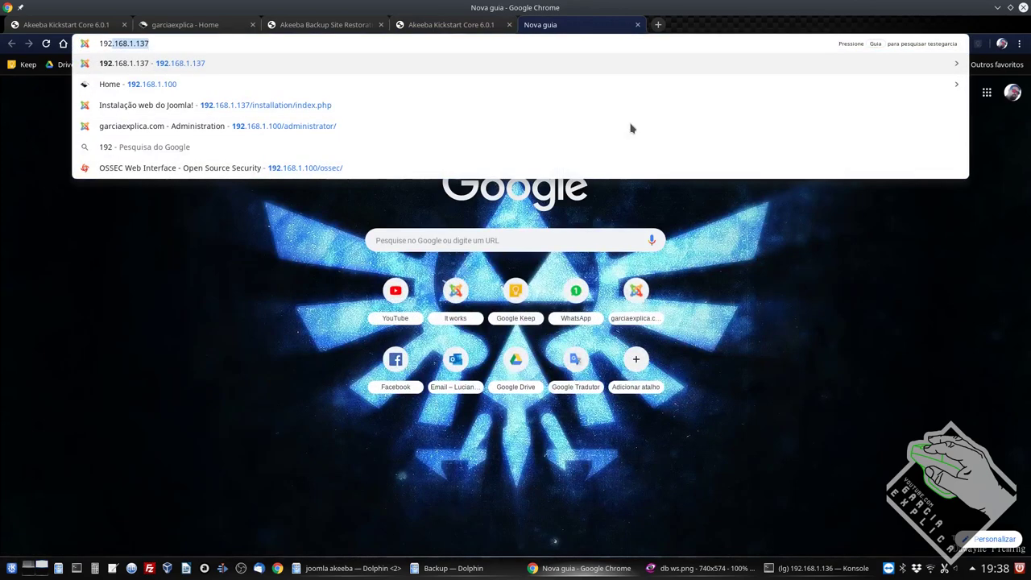
pyautogui.write('.168.1.136/a')
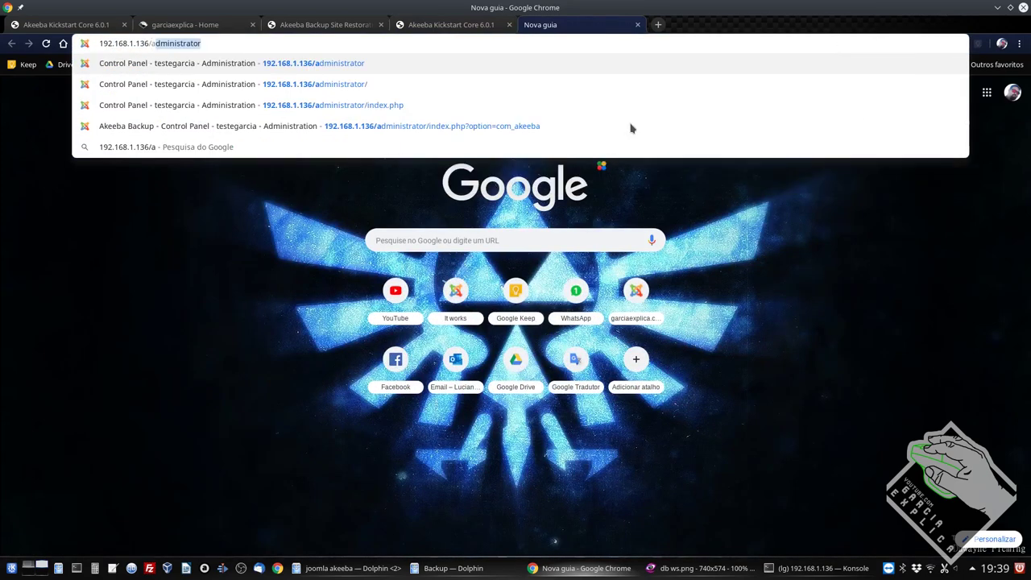
pyautogui.press('Return')
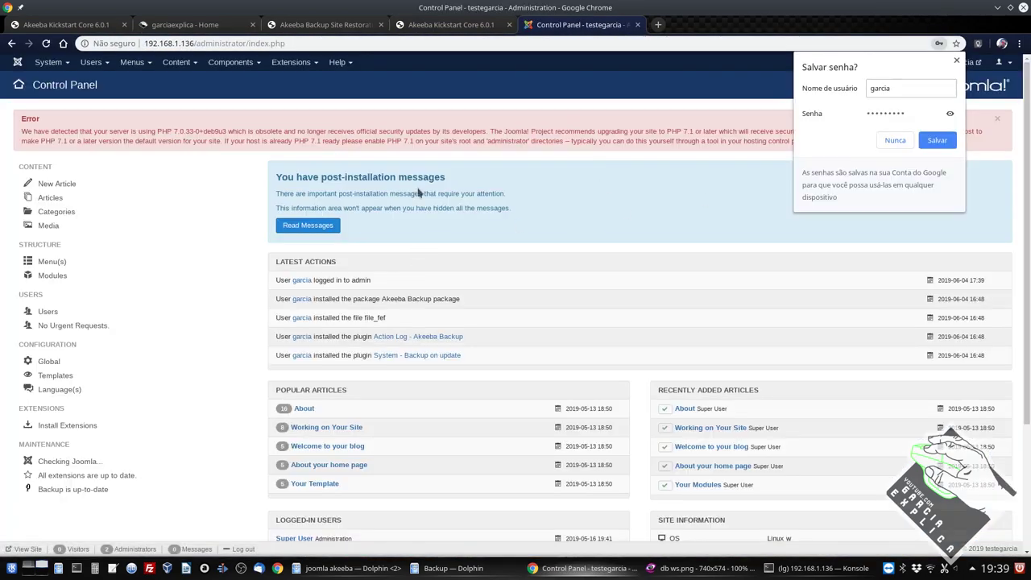
# - Open the Akeeba Backup component and try a one-click backup of the site with the Default Backup Profile
pyautogui.click(289, 62)
pyautogui.click(231, 62)
pyautogui.click(242, 80)
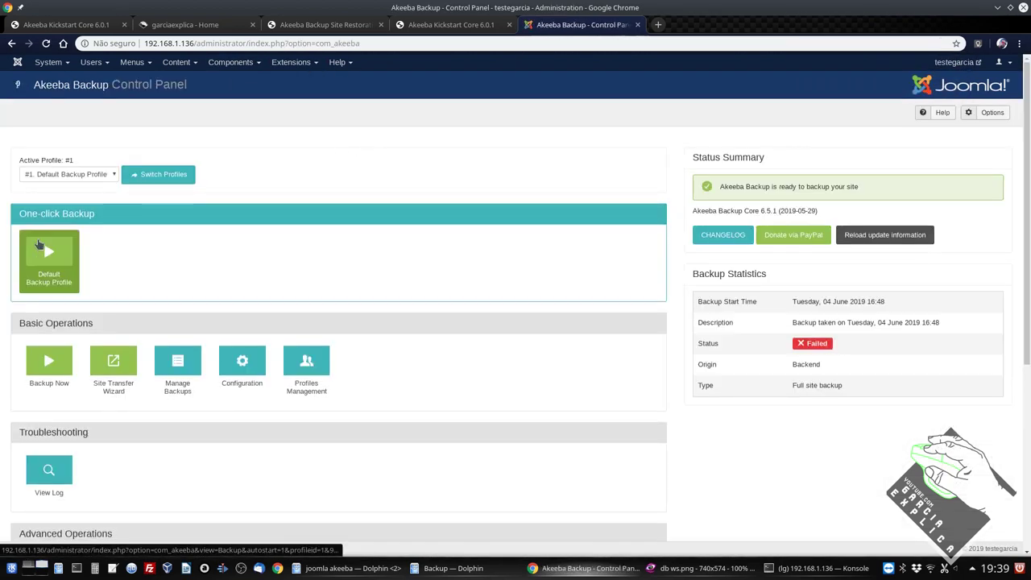
pyautogui.click(60, 256)
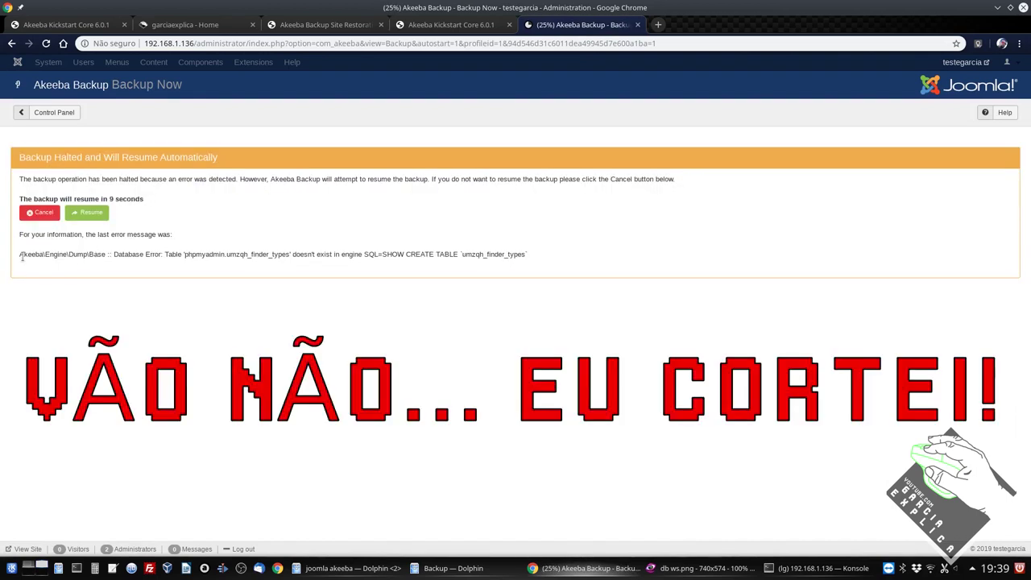
# - Read the error message of the halted backup, cancel its automatic resume and go back to the control panel
pyautogui.moveTo(20, 257); pyautogui.dragTo(319, 254)
pyautogui.tripleClick(411, 270)
pyautogui.click(139, 269)
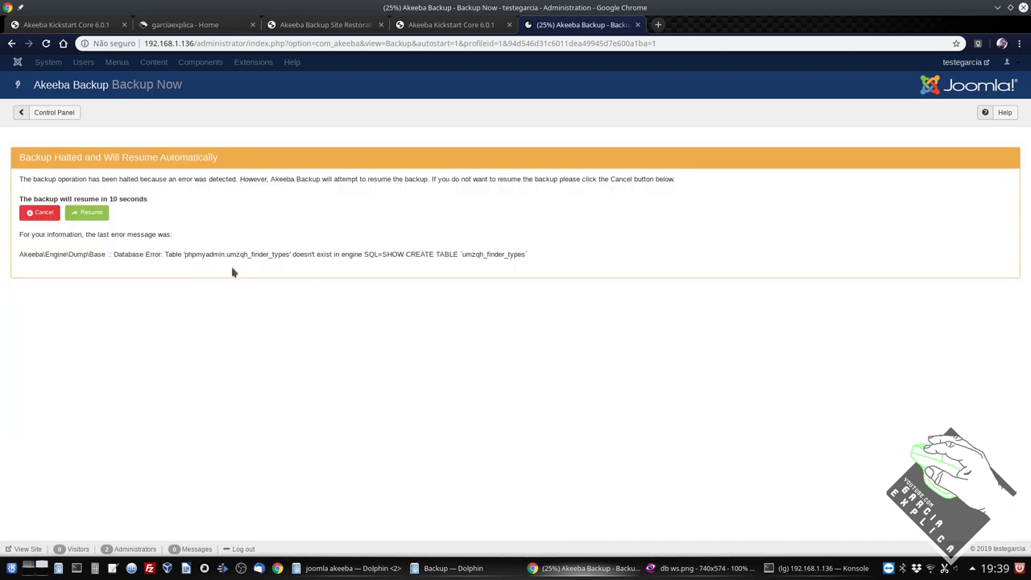
pyautogui.click(44, 214)
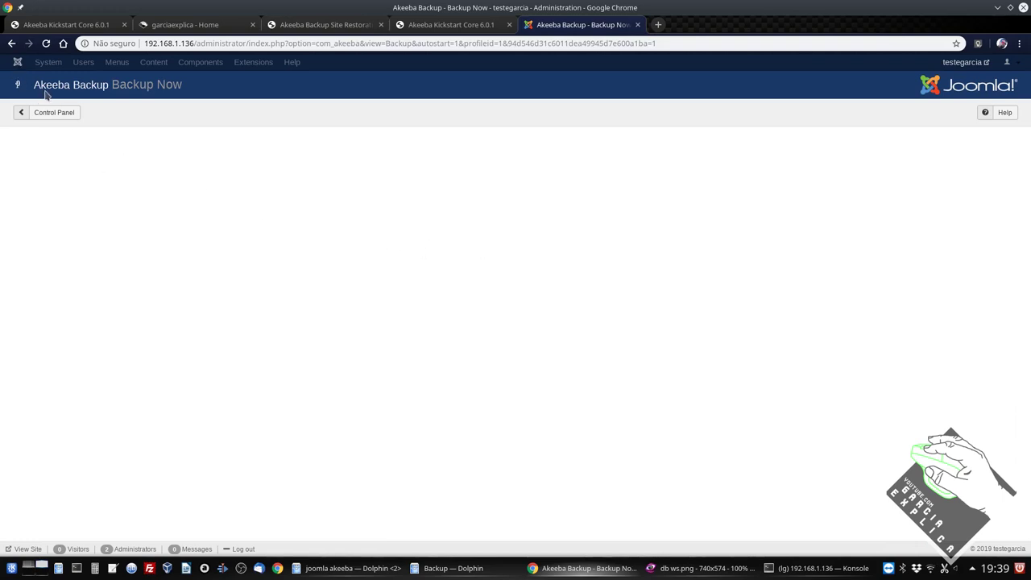
pyautogui.click(48, 114)
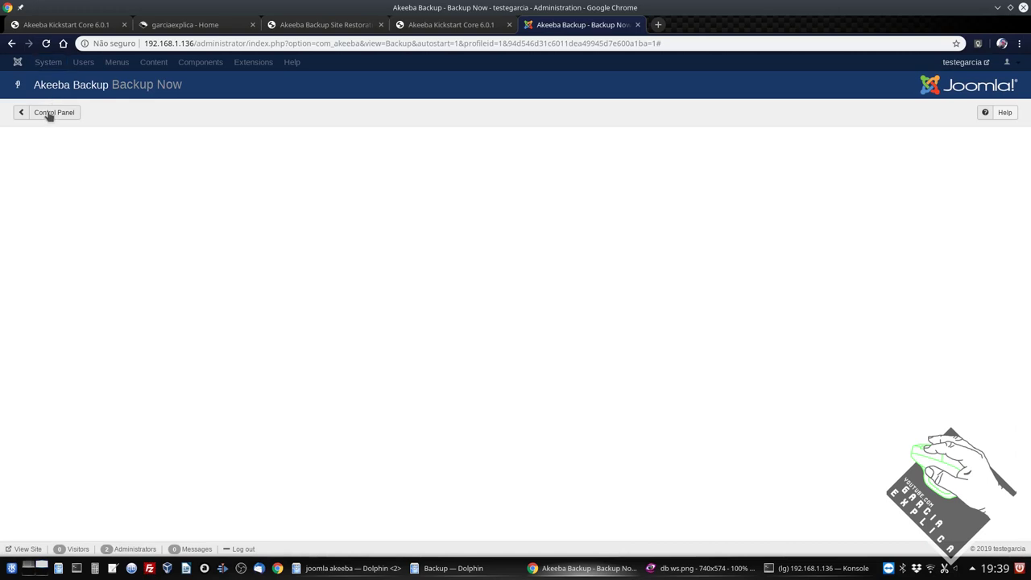
pyautogui.click(49, 114)
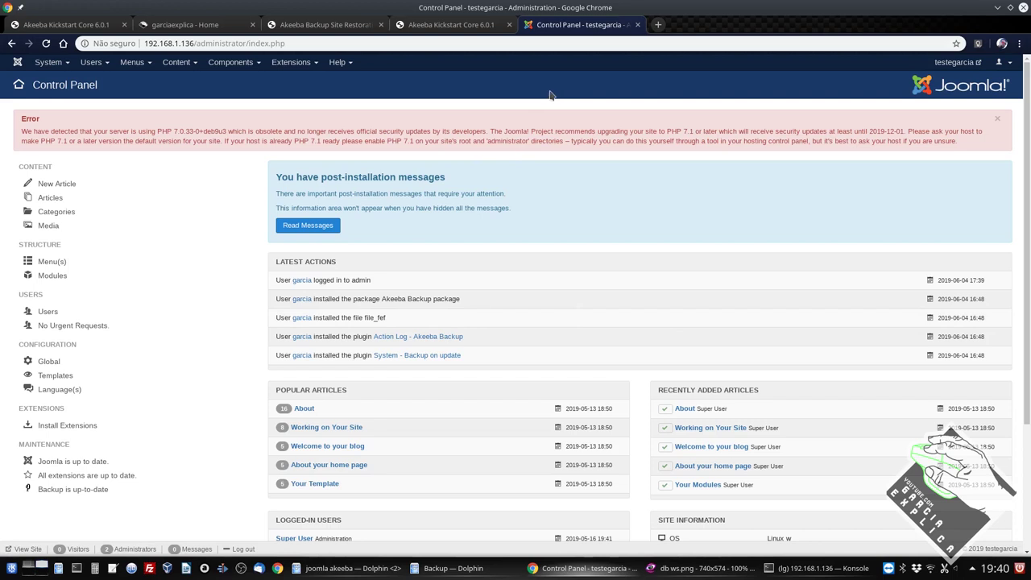
# - Return to the Kickstart extraction page of 192.168.1.136 and close its browser tab
pyautogui.click(439, 29)
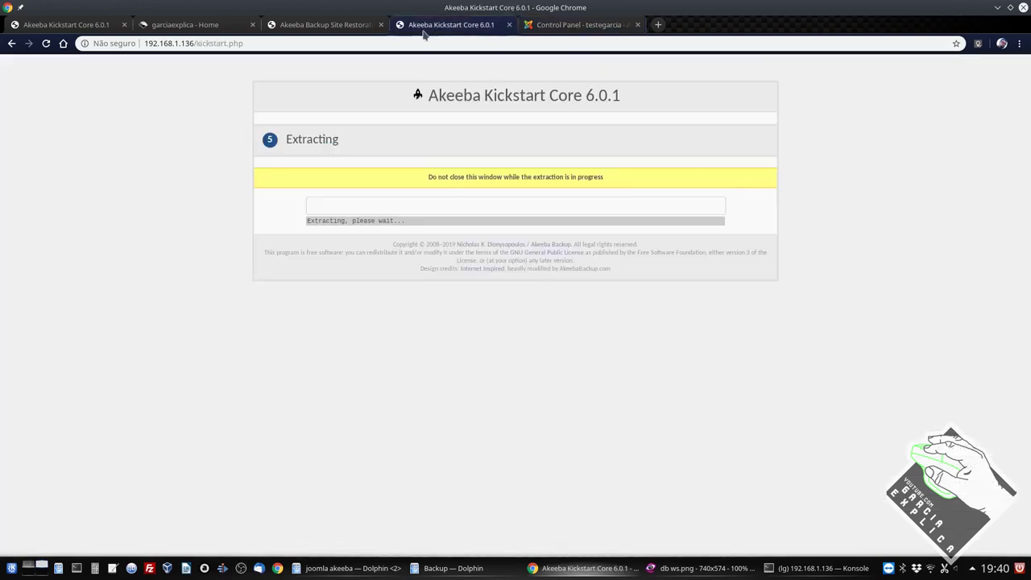
pyautogui.click(510, 25)
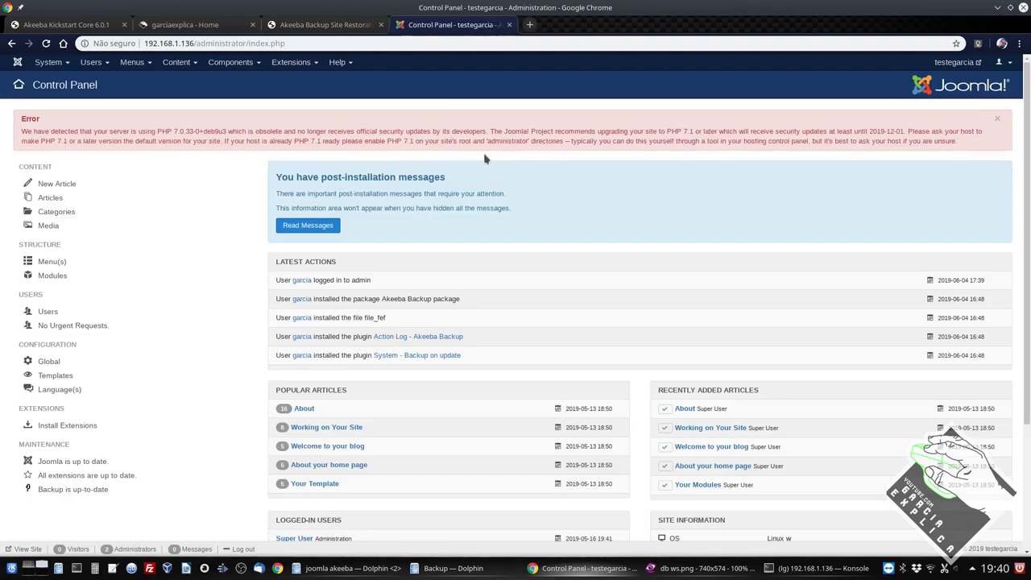